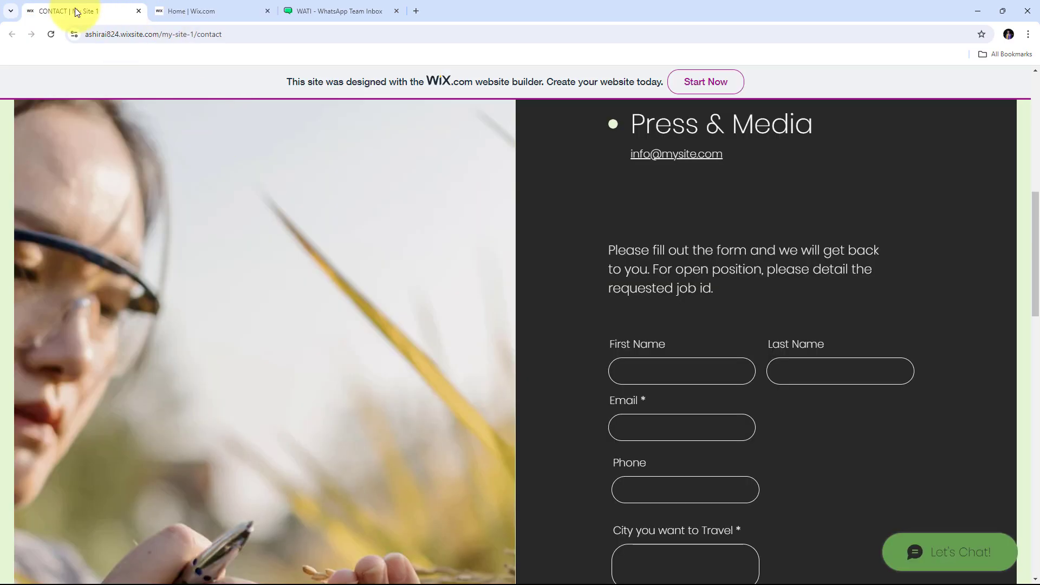
Step: Review the approved WhatsApp templates in WATI, then open a new blank browser tab
left_click(325, 11)
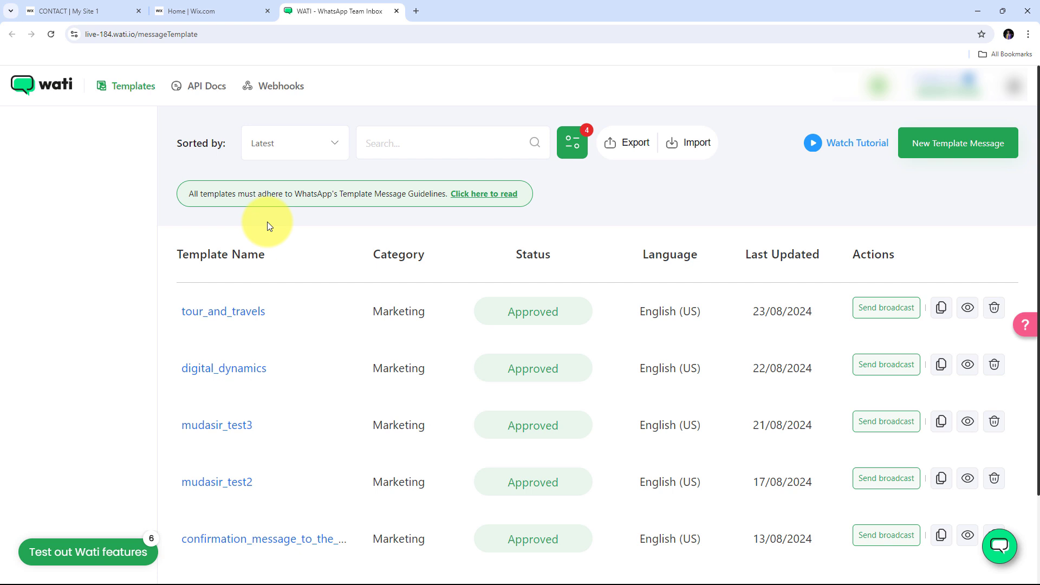
left_click(417, 14)
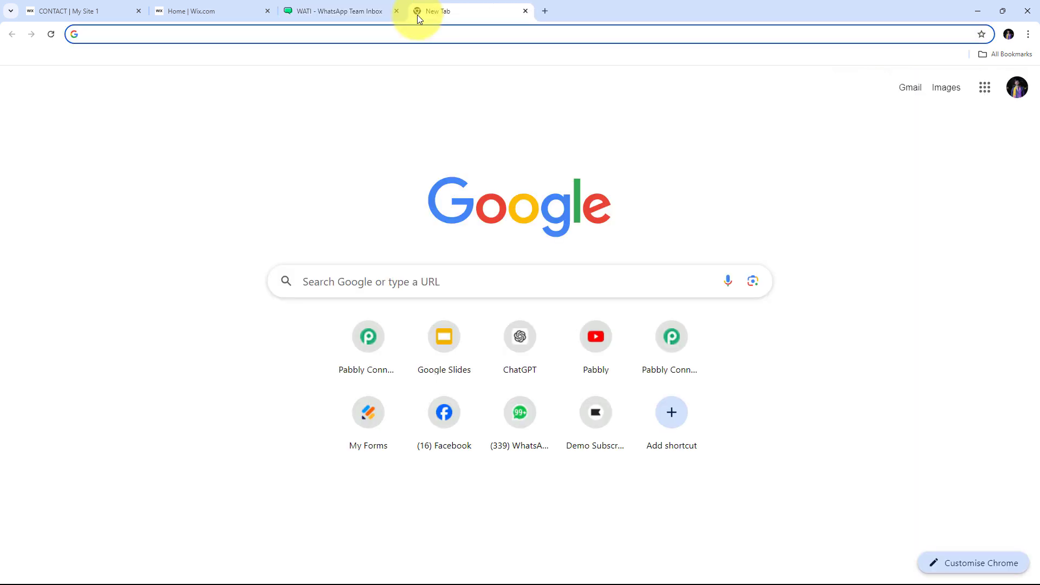
Step: Go to the Pabbly Connect website, sign in, and open the Pabbly Connect app from All Pabbly Apps
type("pabbly")
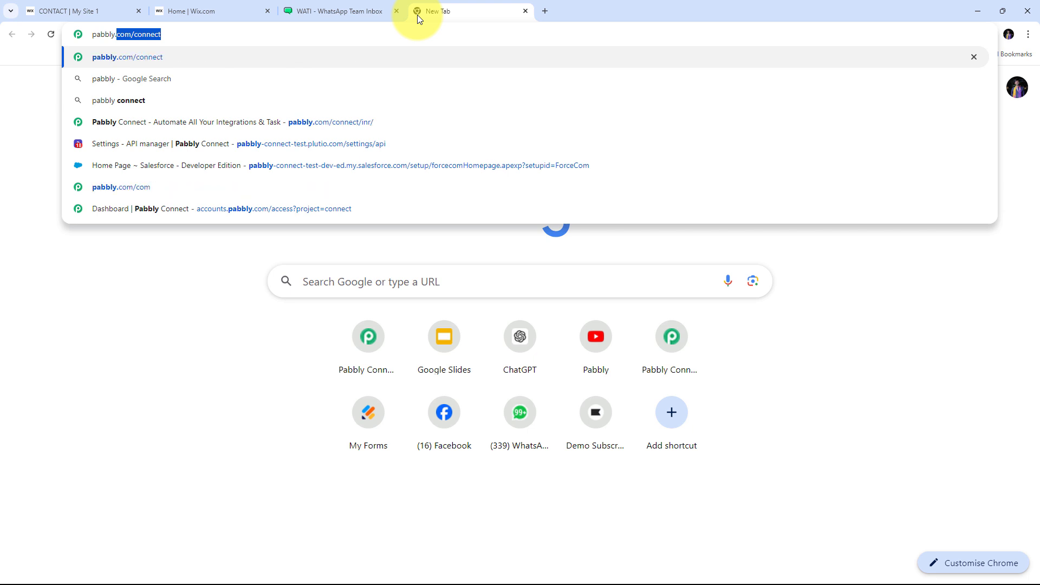
key("Return")
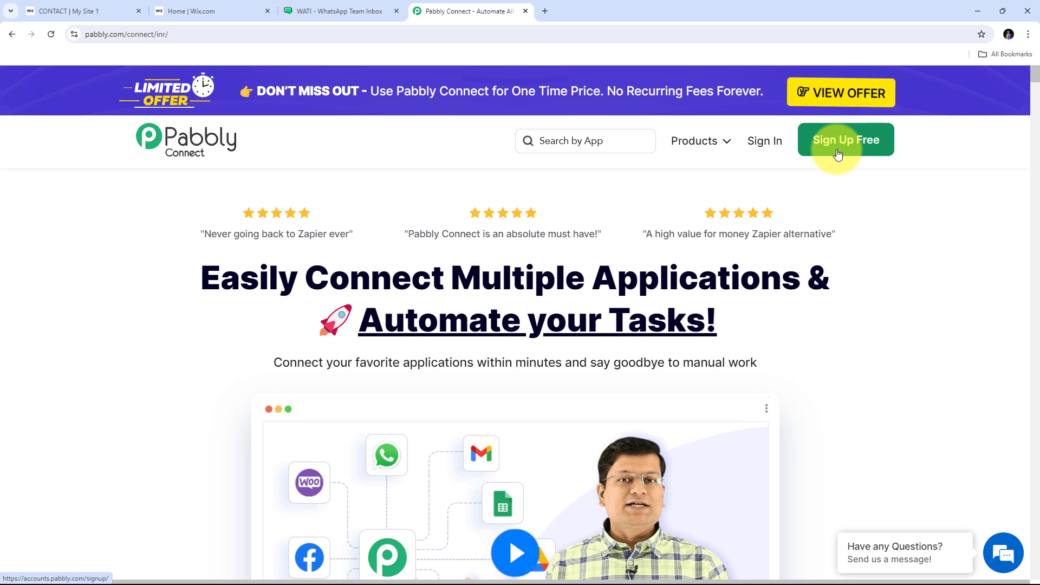
left_click(769, 150)
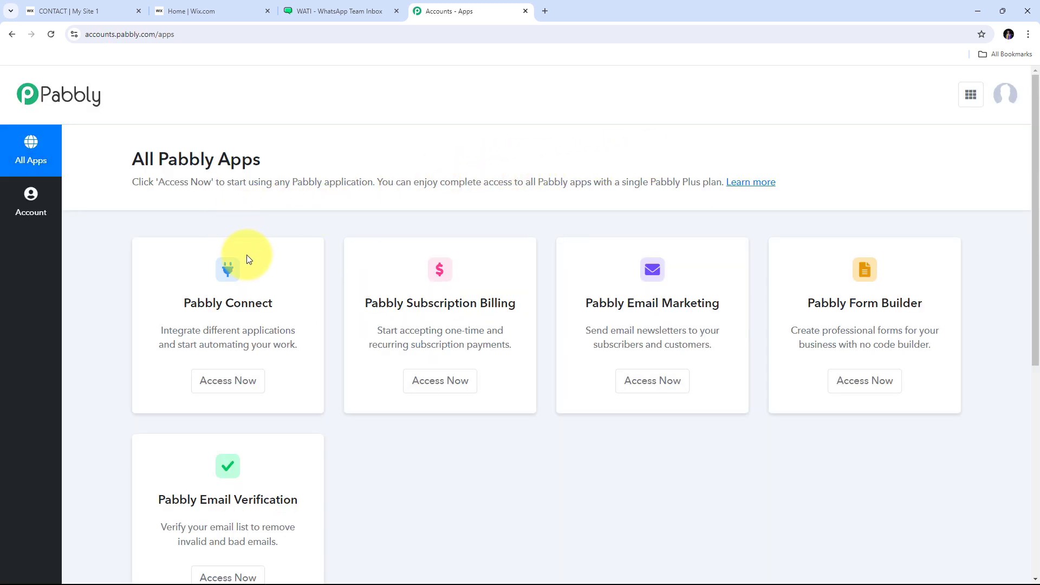
scroll(246, 258, "down", 1)
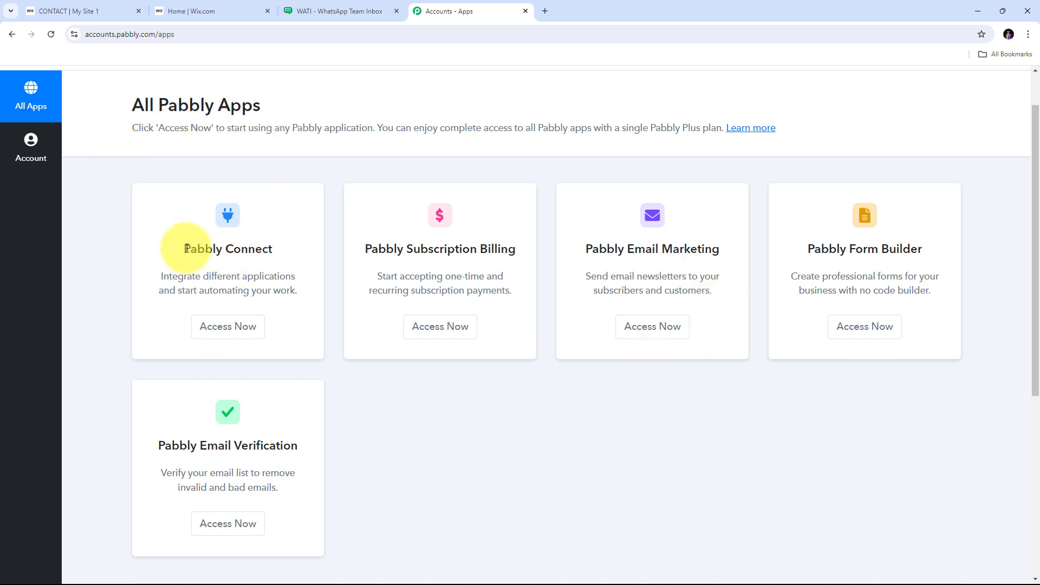
left_click_drag(184, 249, 280, 249)
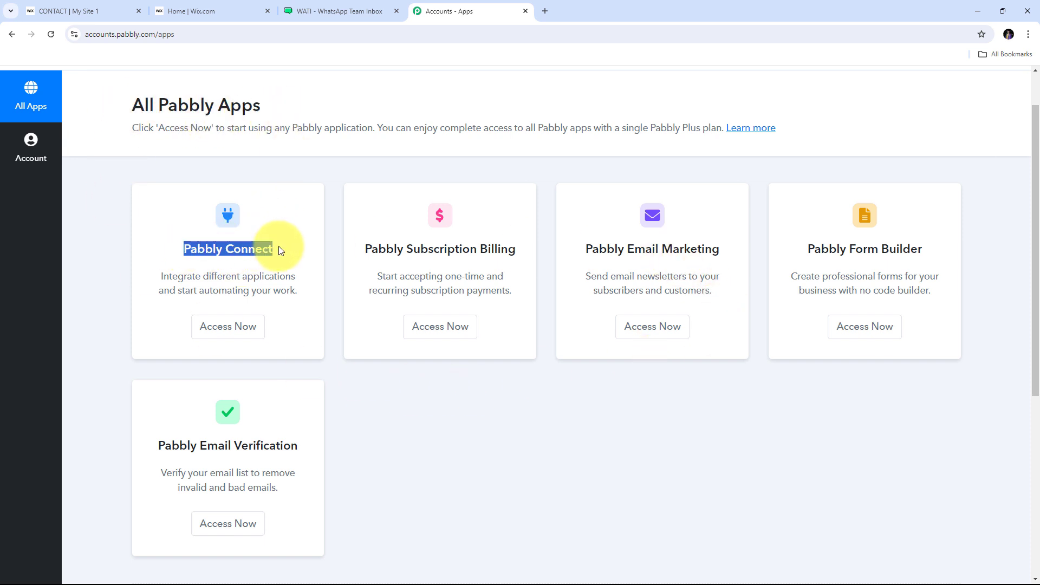
left_click(230, 328)
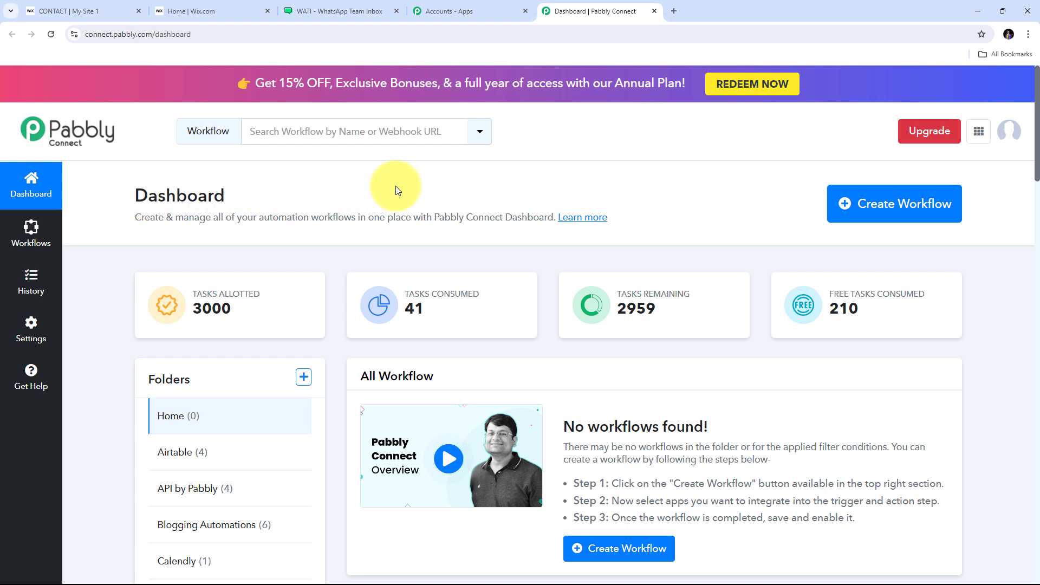
Step: Create a workflow named 'Send WhatsApp Message on Wix Form Submission via Wati' in the Home folder
left_click(884, 209)
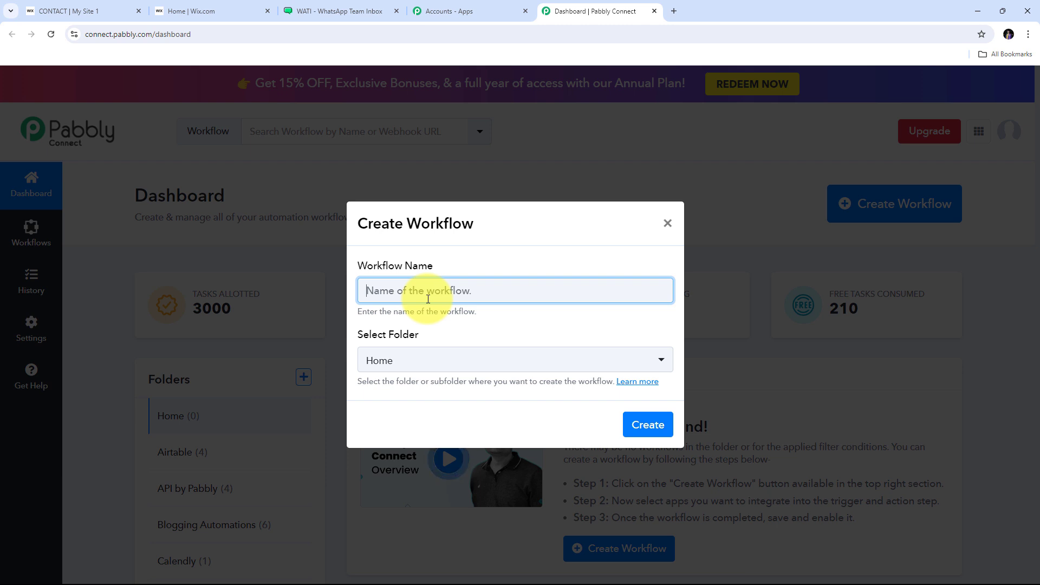
type("Send WhatsApp Message on Wix Form Submission via Wati")
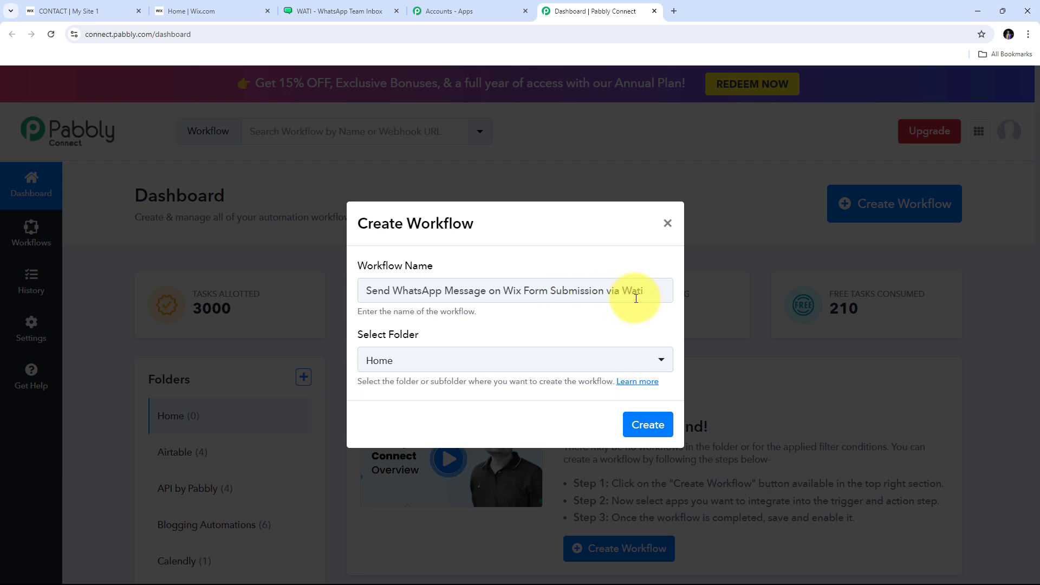
left_click(485, 360)
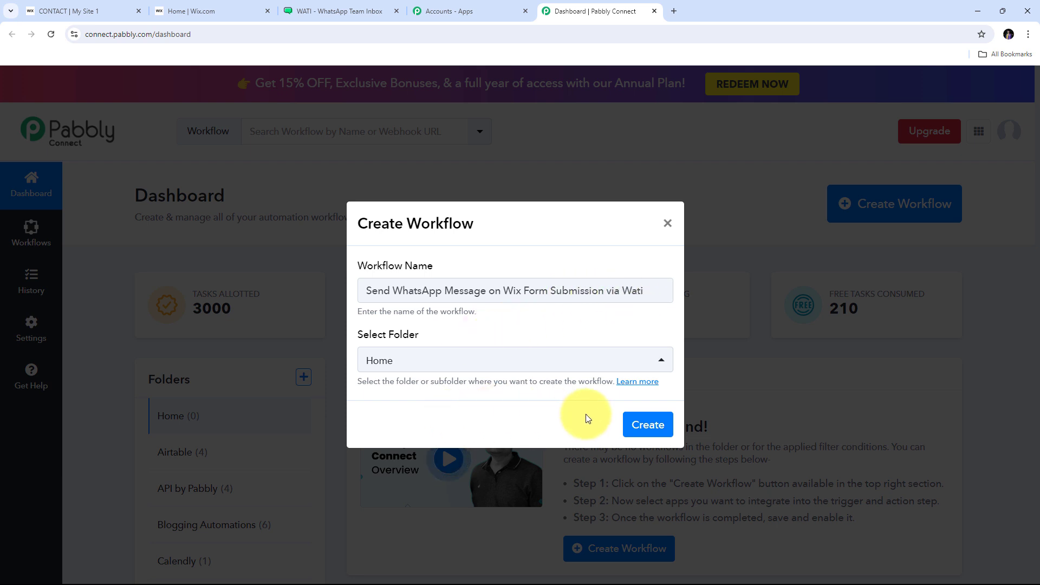
left_click(645, 423)
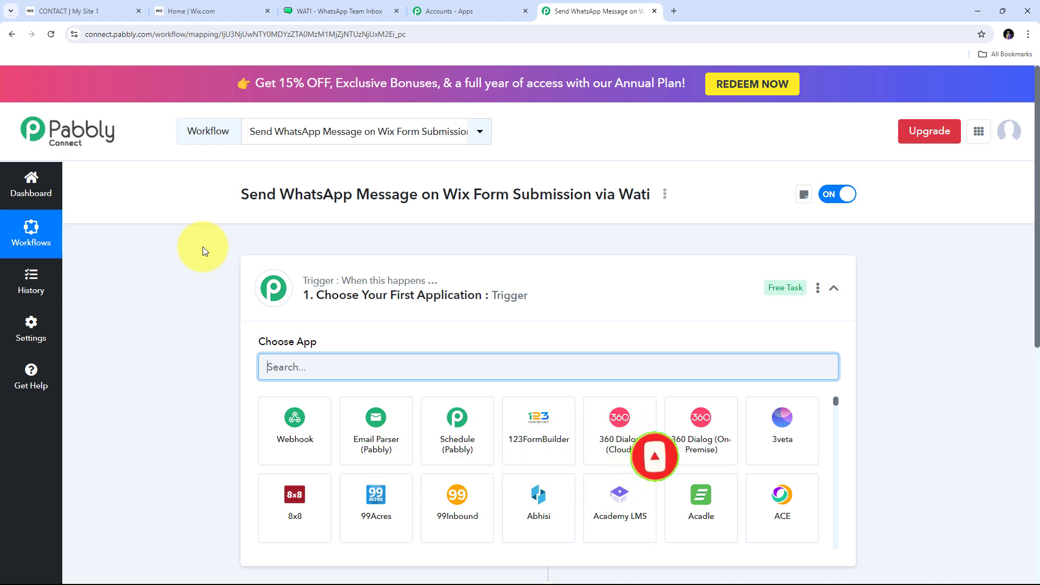
Step: Set the trigger app to Wix Forms with the New Form Submission event
scroll(202, 246, "down", 3)
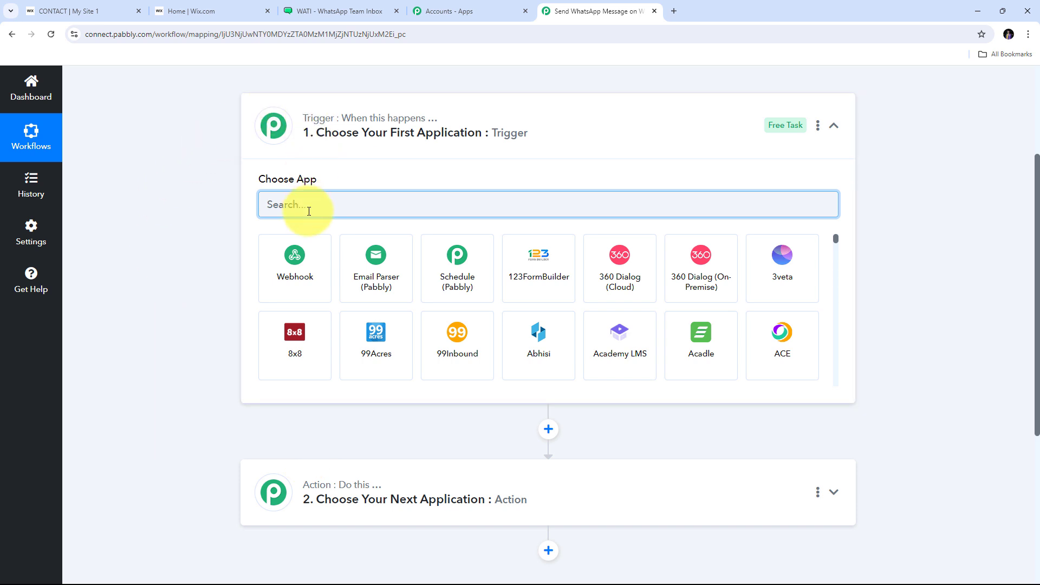
type("Wix")
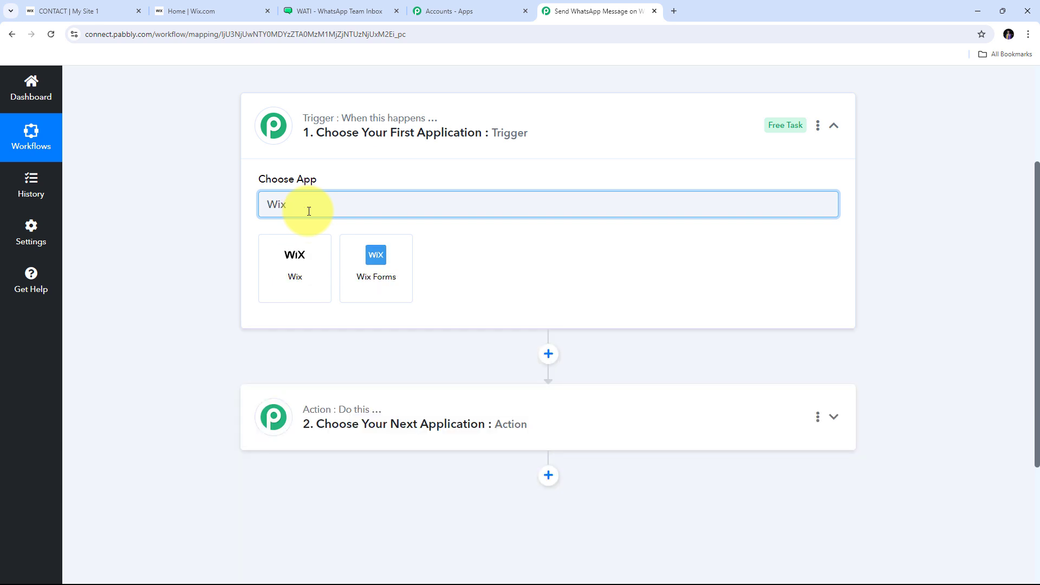
left_click(373, 259)
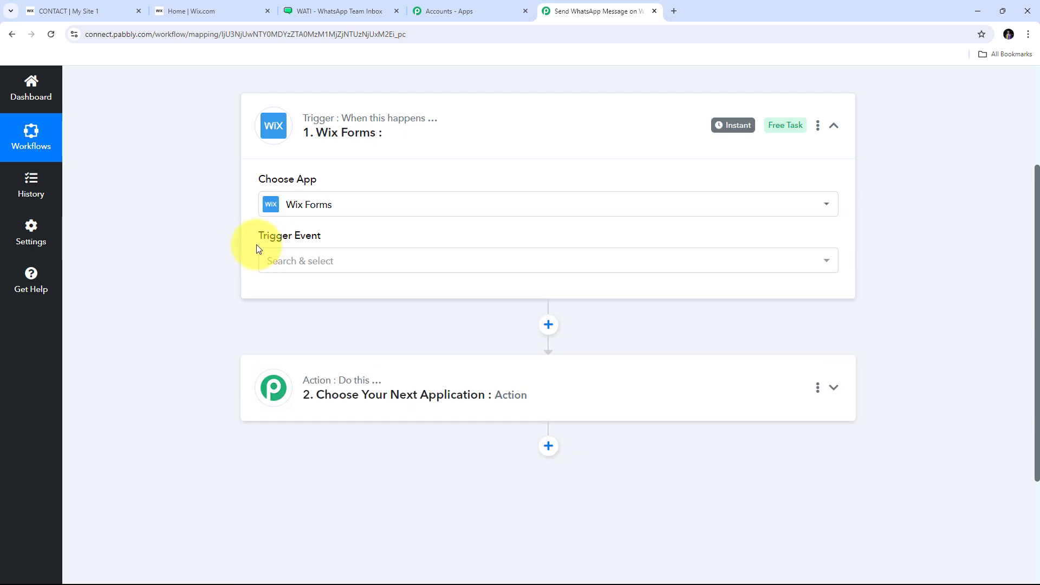
left_click(563, 261)
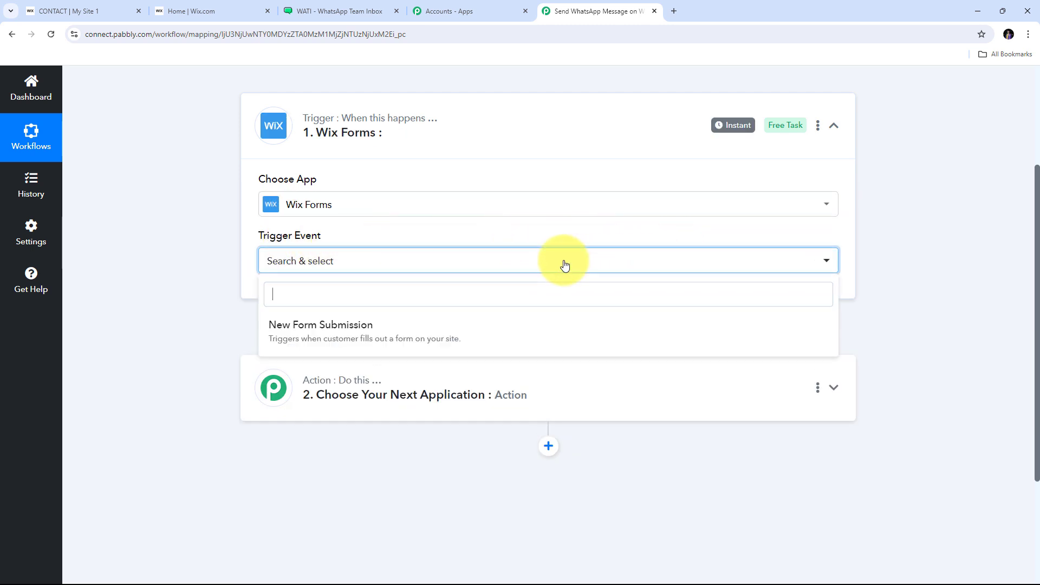
left_click(321, 332)
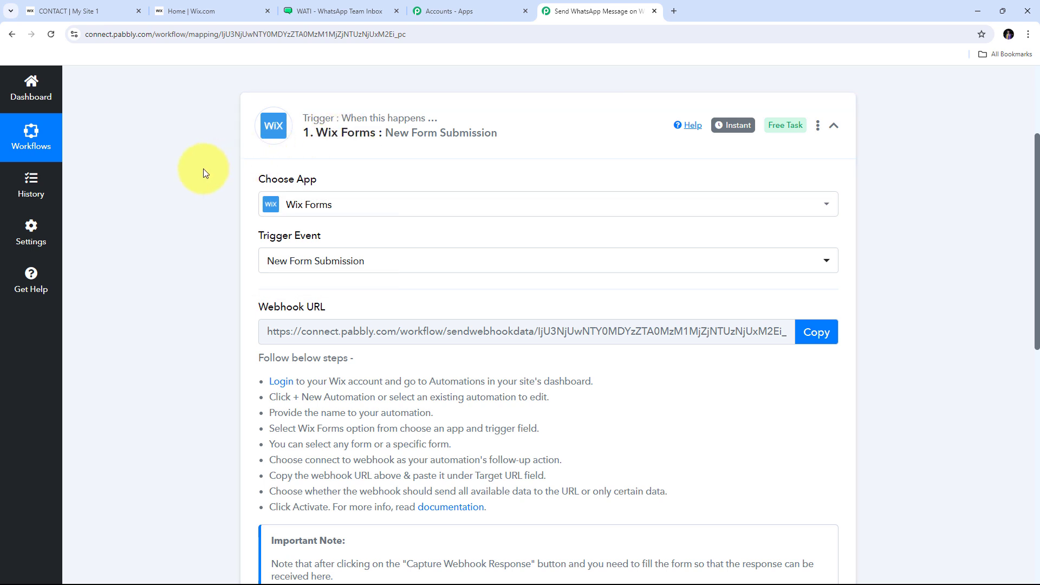
Step: Copy the Wix Forms trigger's webhook URL and move over to the Wix site dashboard
scroll(202, 168, "down", 1)
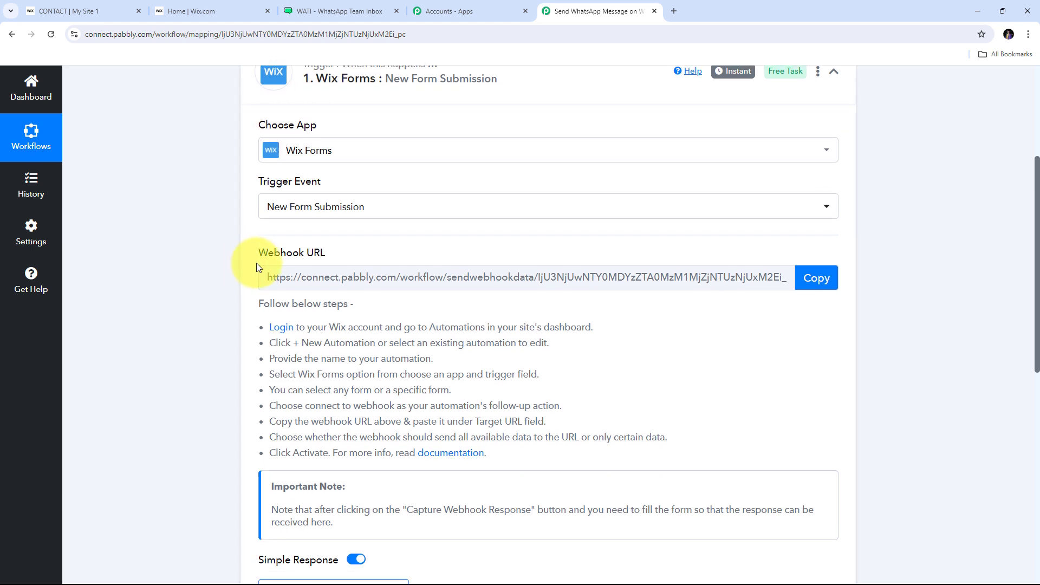
left_click_drag(252, 255, 363, 258)
mouse_move(276, 256)
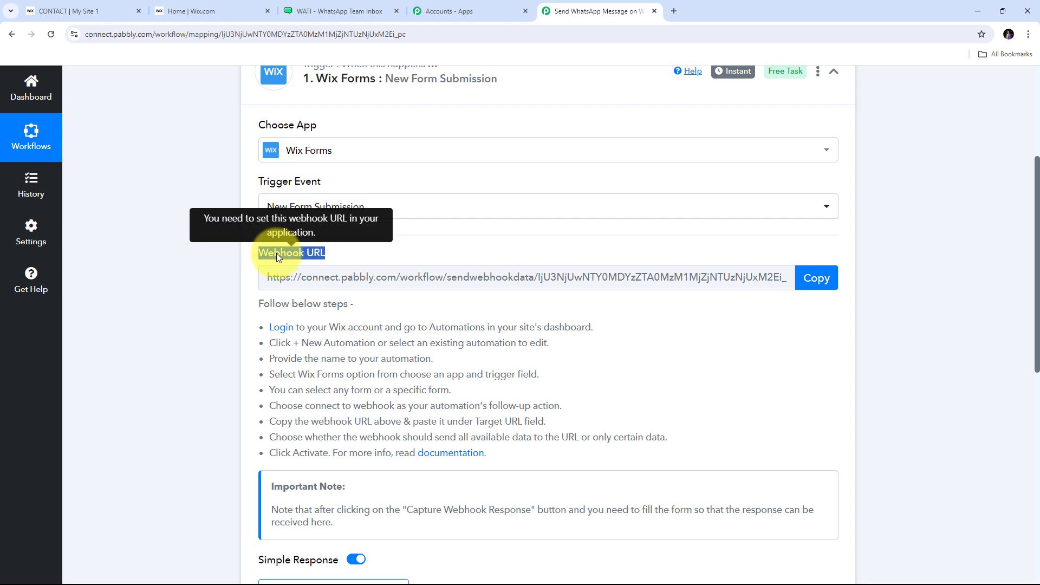
scroll(273, 247, "up", 1)
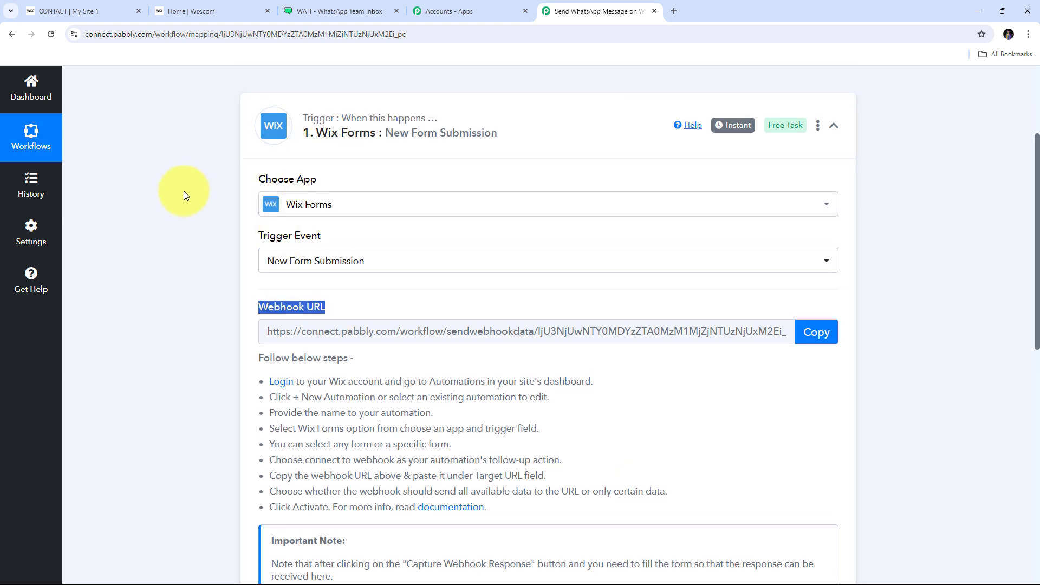
scroll(301, 144, "down", 1)
scroll(301, 144, "down", 1)
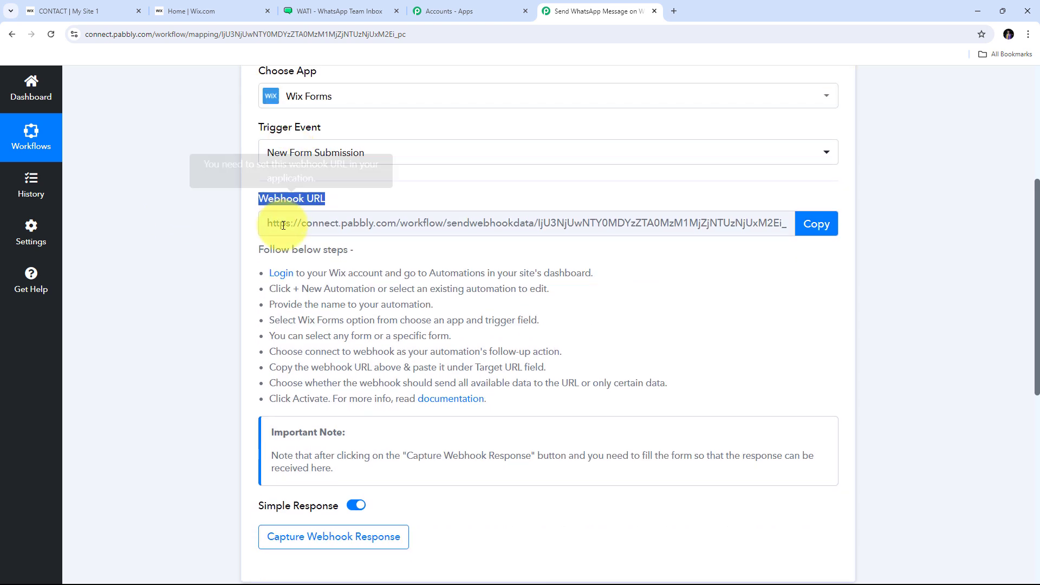
left_click_drag(269, 272, 700, 395)
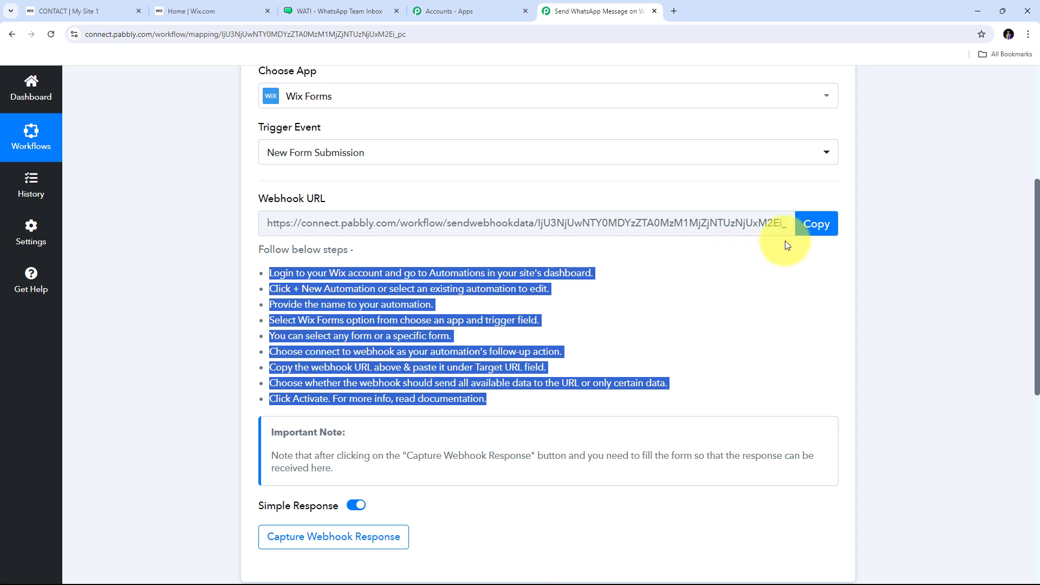
left_click(816, 224)
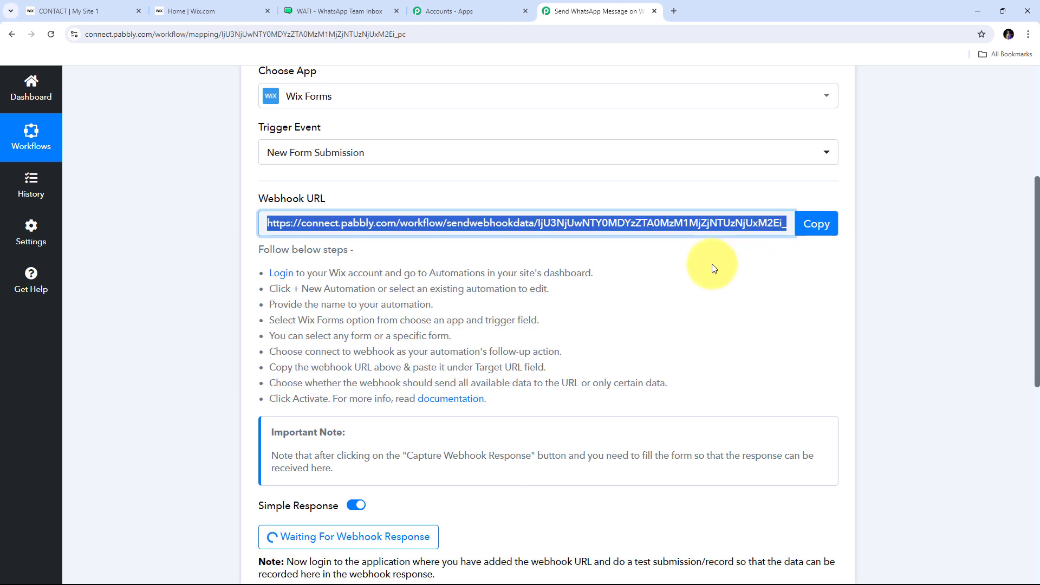
left_click(190, 10)
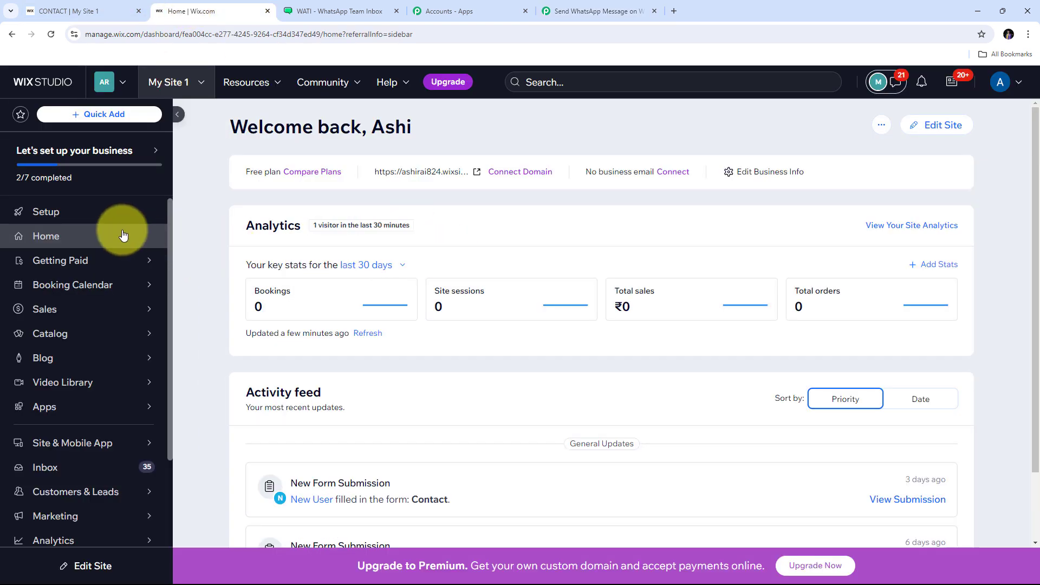
Step: Start a new automation from scratch in the site's Automations and select its 'Untitled Automation' title
scroll(116, 227, "down", 3)
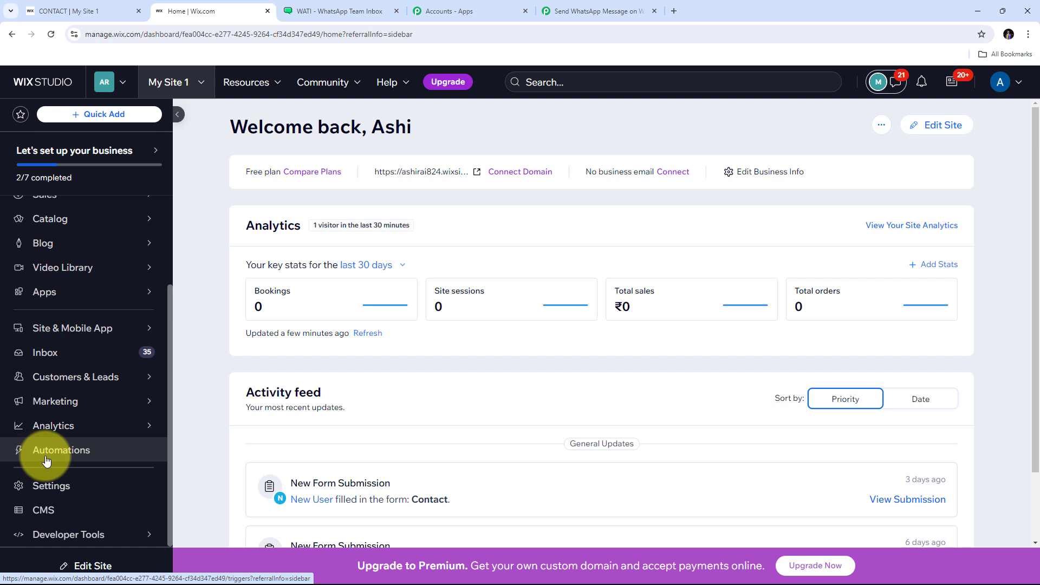
left_click(68, 457)
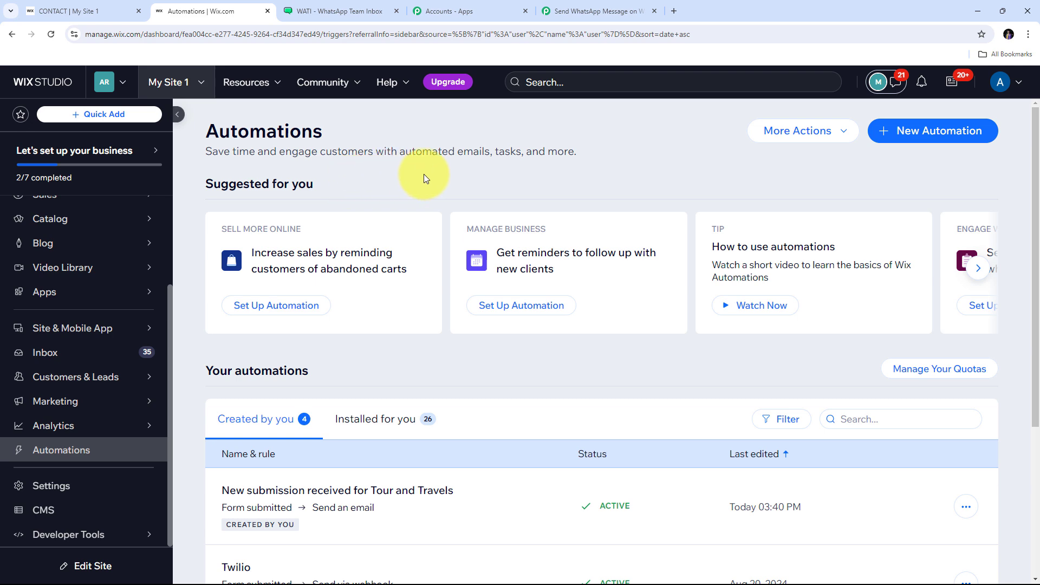
left_click(919, 139)
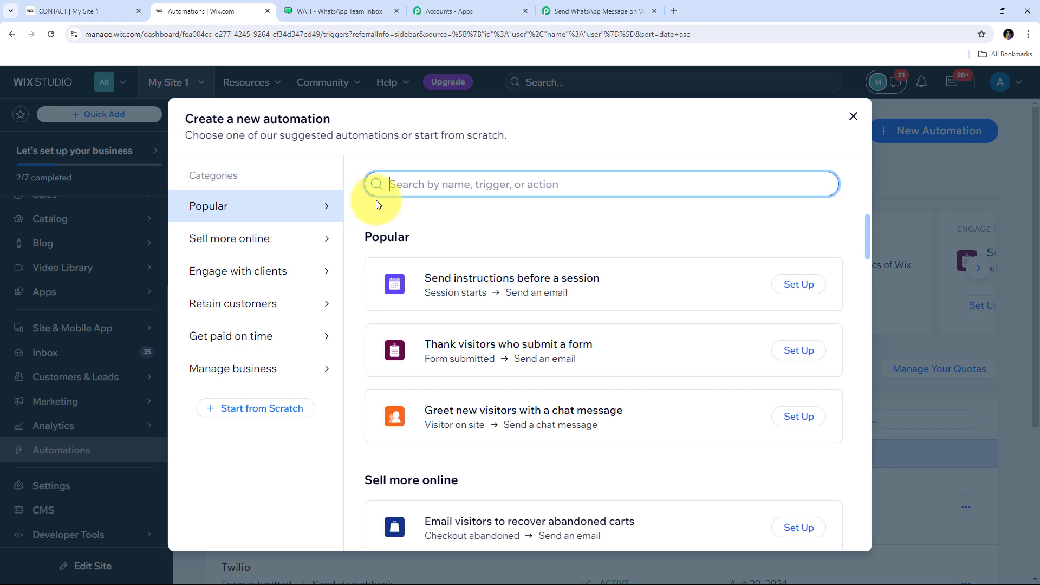
left_click(257, 410)
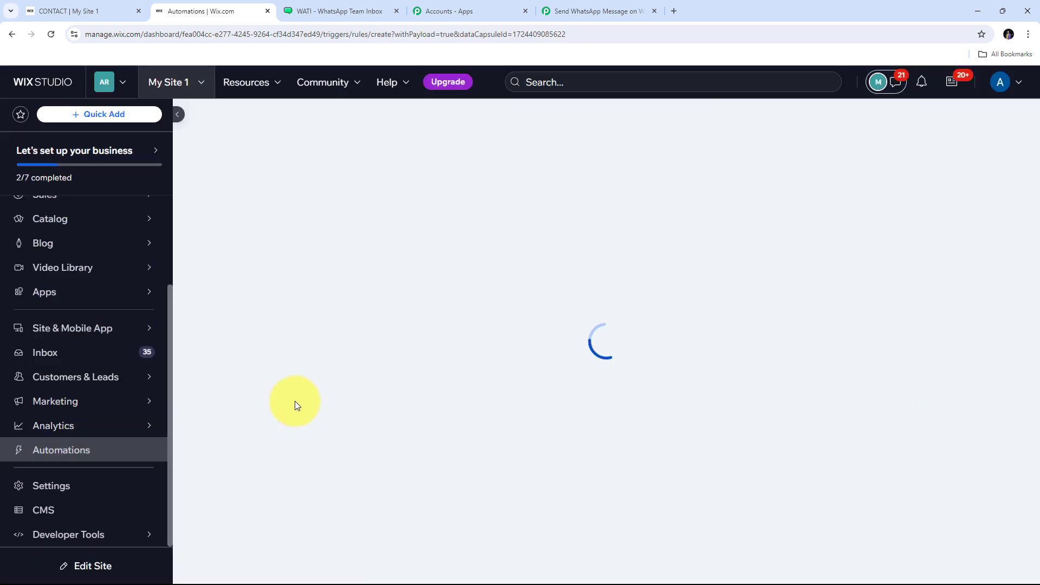
left_click_drag(393, 152, 587, 156)
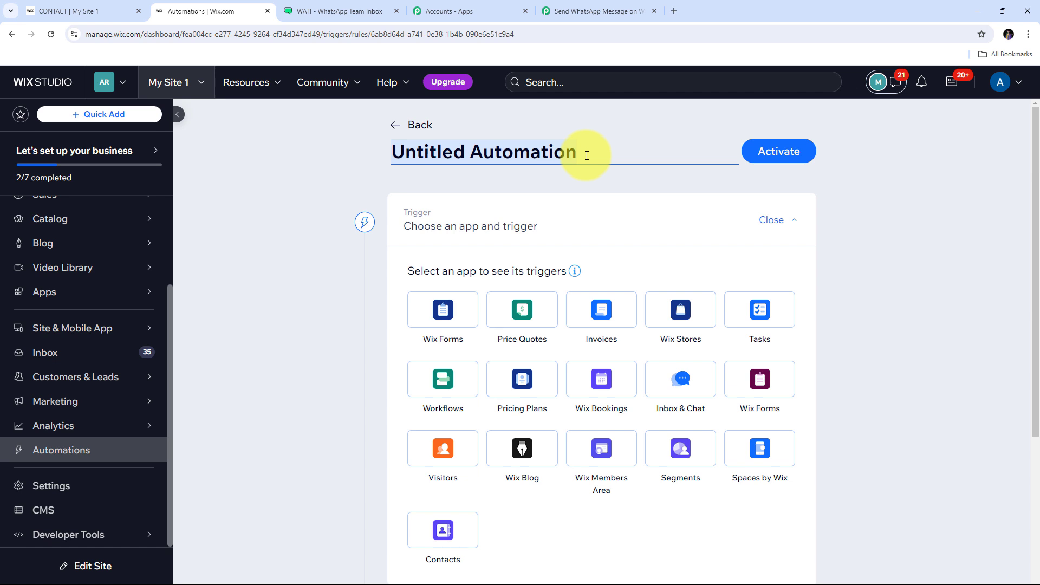
Step: Rename the automation 'Wix and Wati Automation' and trigger it on Wix Forms submission of any form
key("BackSpace")
type("Wix and Wati Automation")
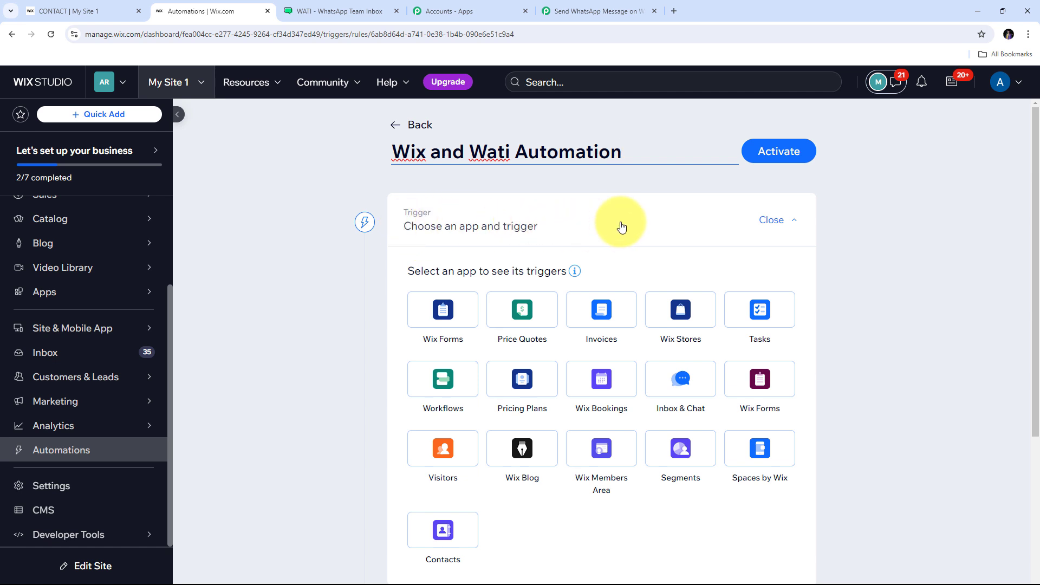
left_click(760, 376)
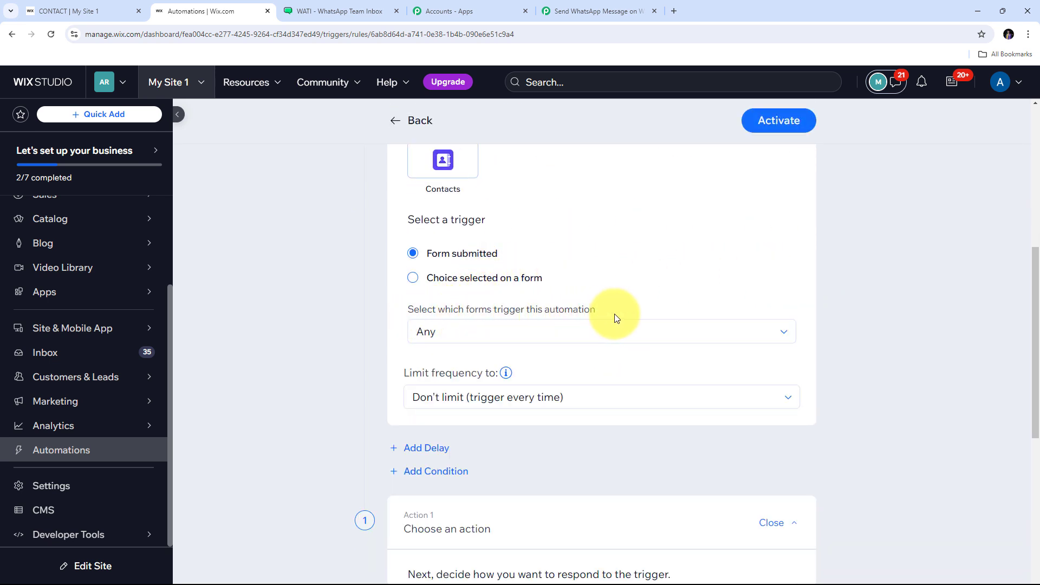
left_click(582, 340)
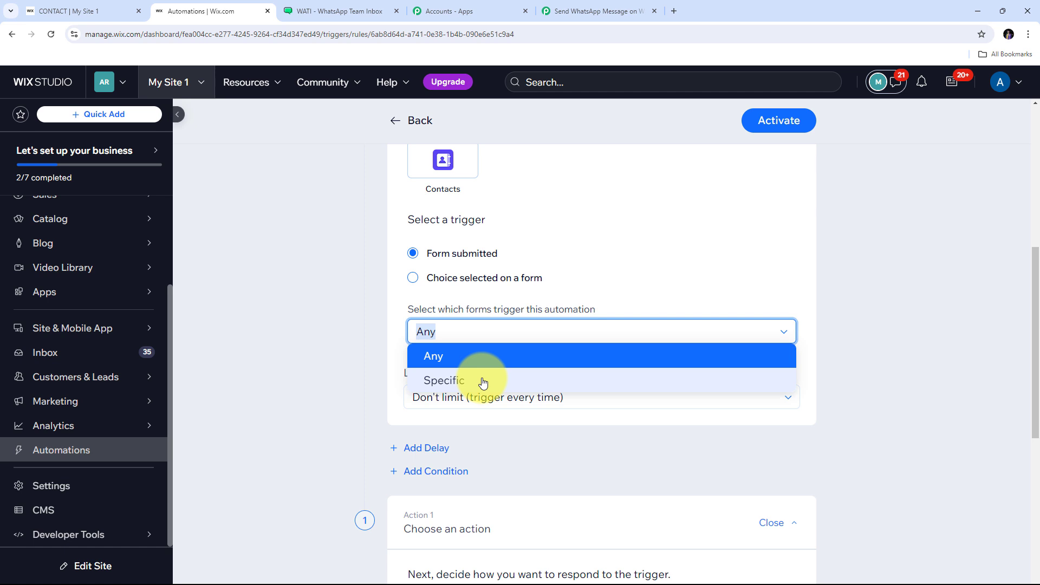
left_click(445, 362)
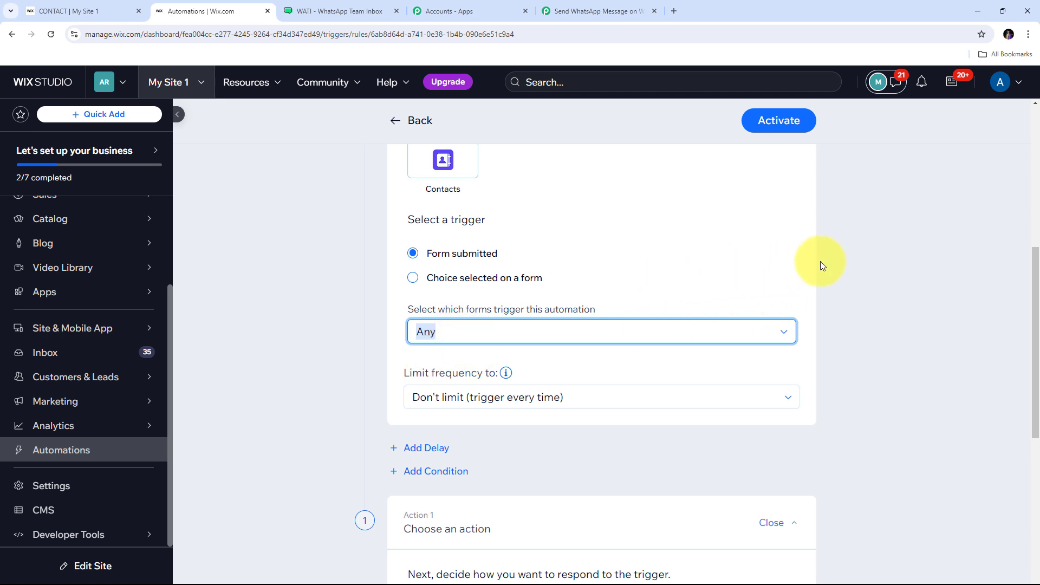
scroll(827, 265, "down", 4)
scroll(827, 262, "down", 3)
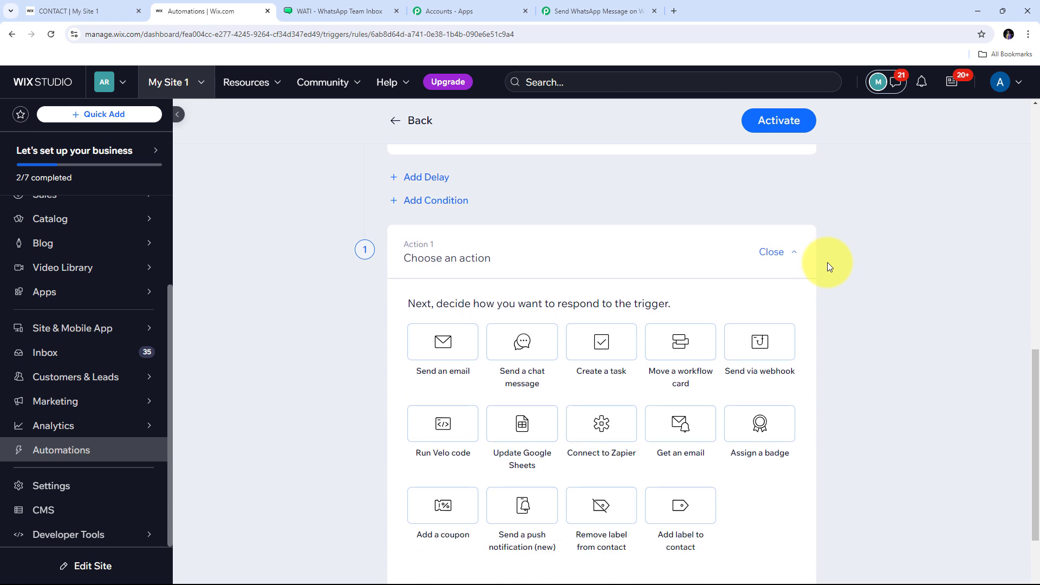
scroll(437, 238, "up", 1)
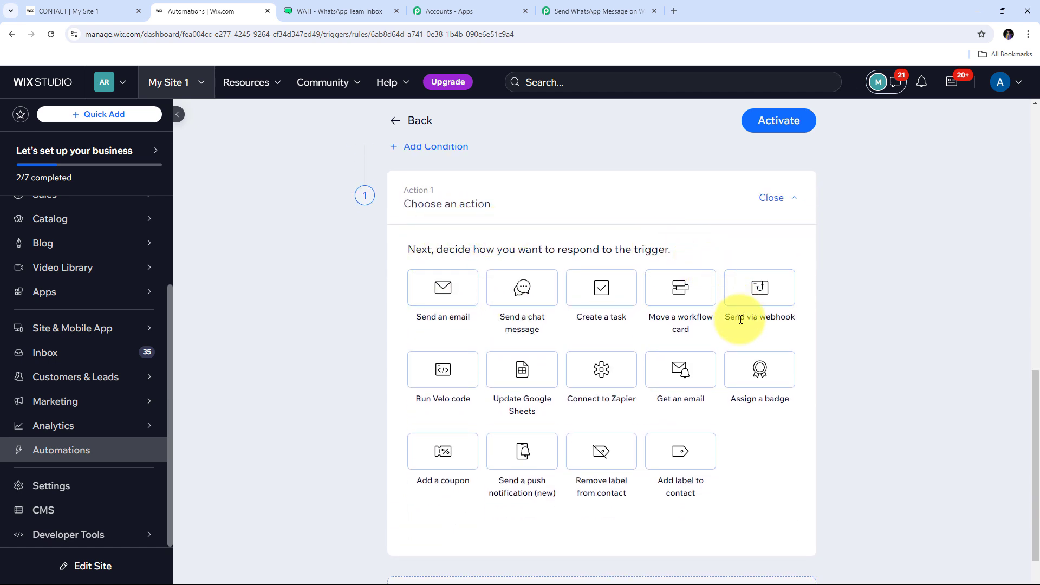
Step: Add a 'Send via webhook' action with the Pabbly webhook URL pasted as Target URL, then activate it
left_click(759, 291)
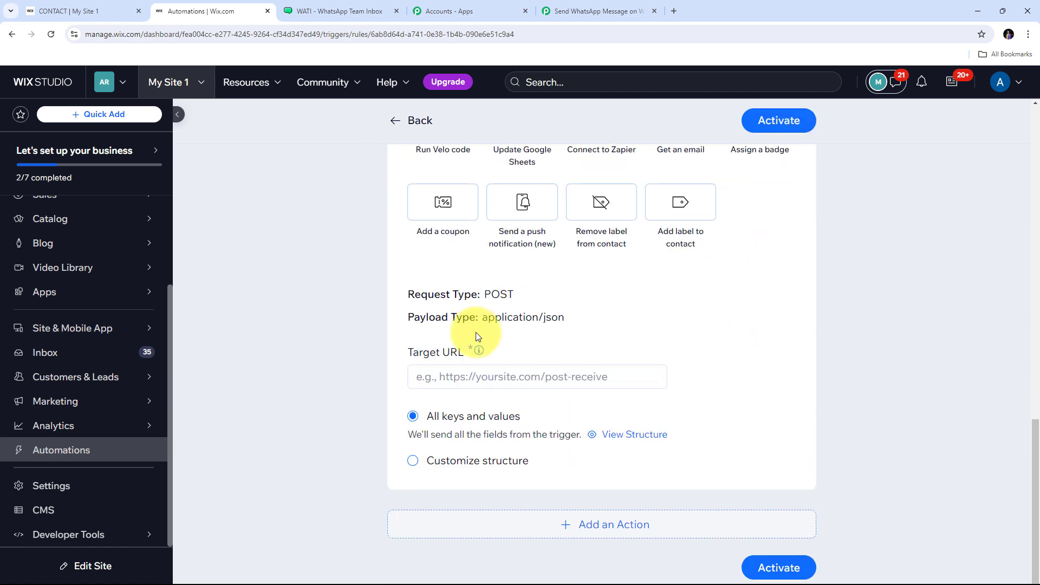
left_click(435, 377)
right_click(435, 377)
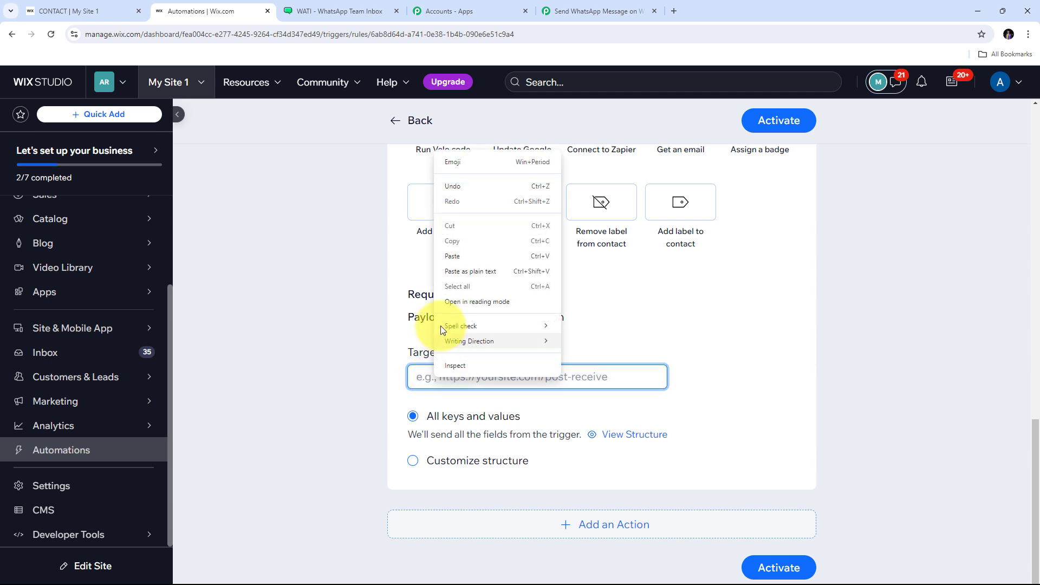
left_click(458, 258)
scroll(550, 346, "down", 1)
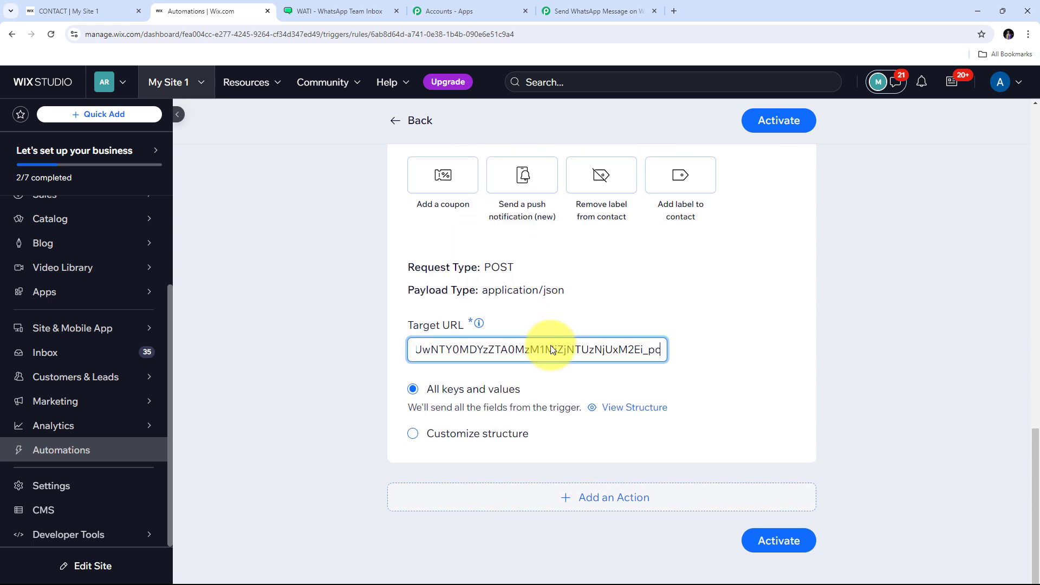
scroll(726, 390, "up", 1)
scroll(749, 392, "down", 1)
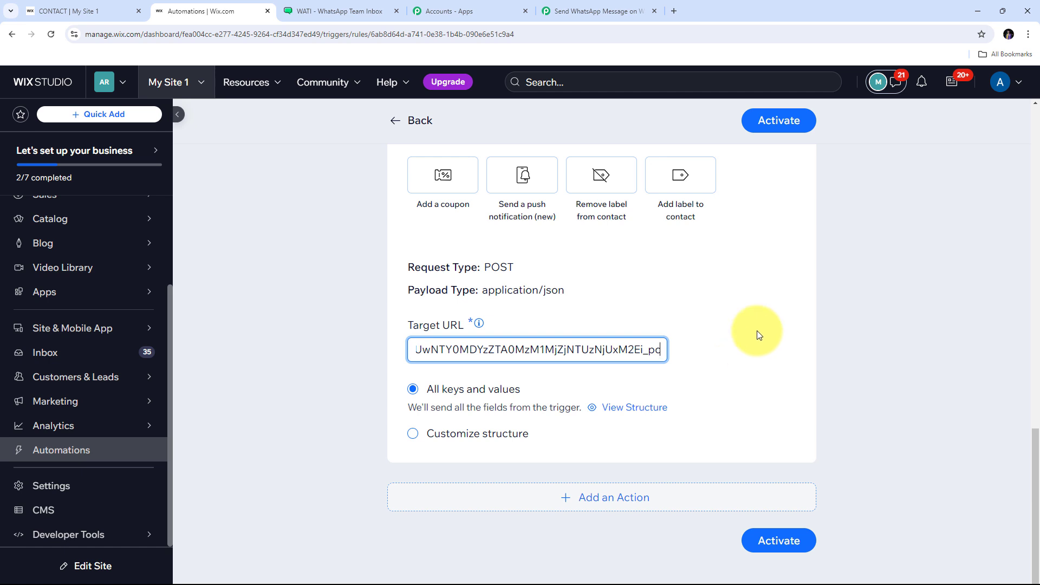
left_click(773, 529)
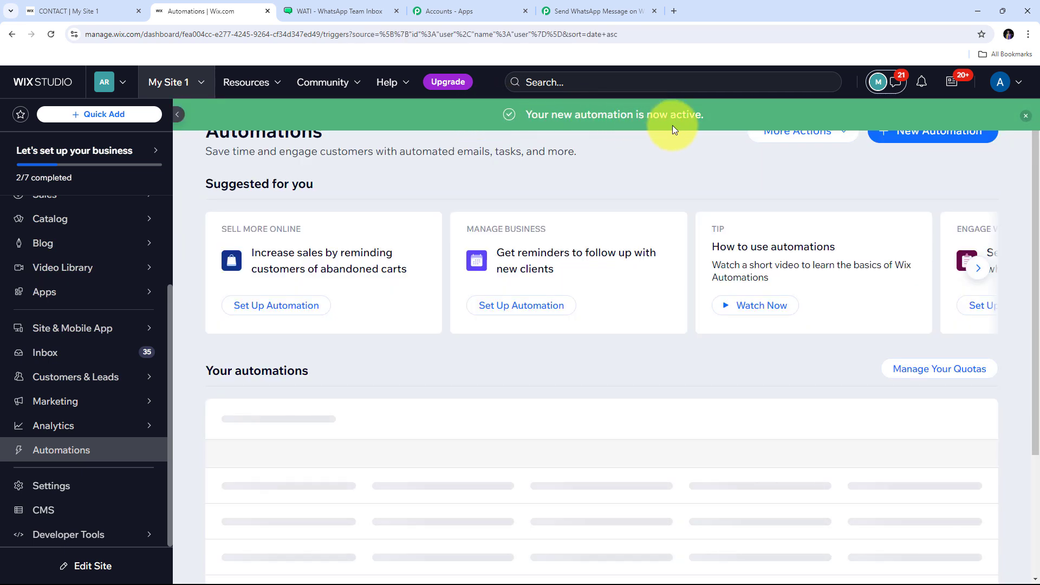
scroll(421, 350, "down", 1)
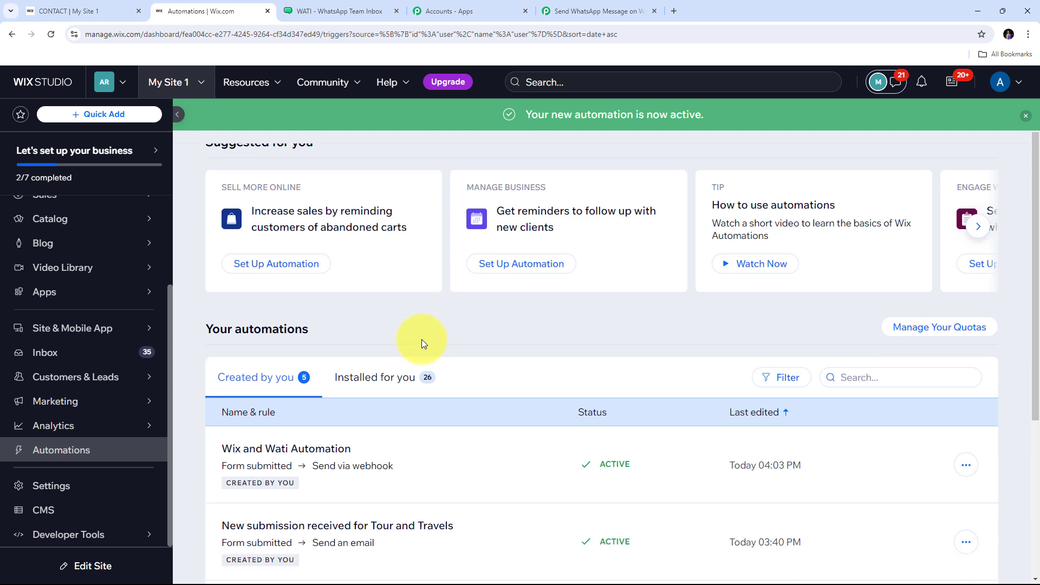
scroll(459, 330, "up", 2)
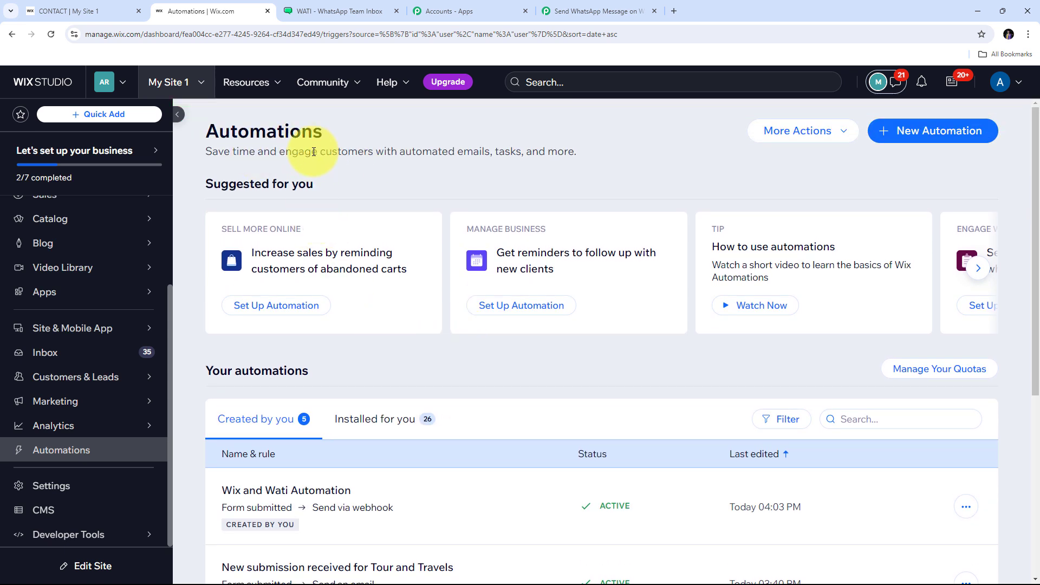
Step: Go back to the Pabbly workflow tab and scroll to the 'Waiting For Webhook Response' button
left_click(585, 6)
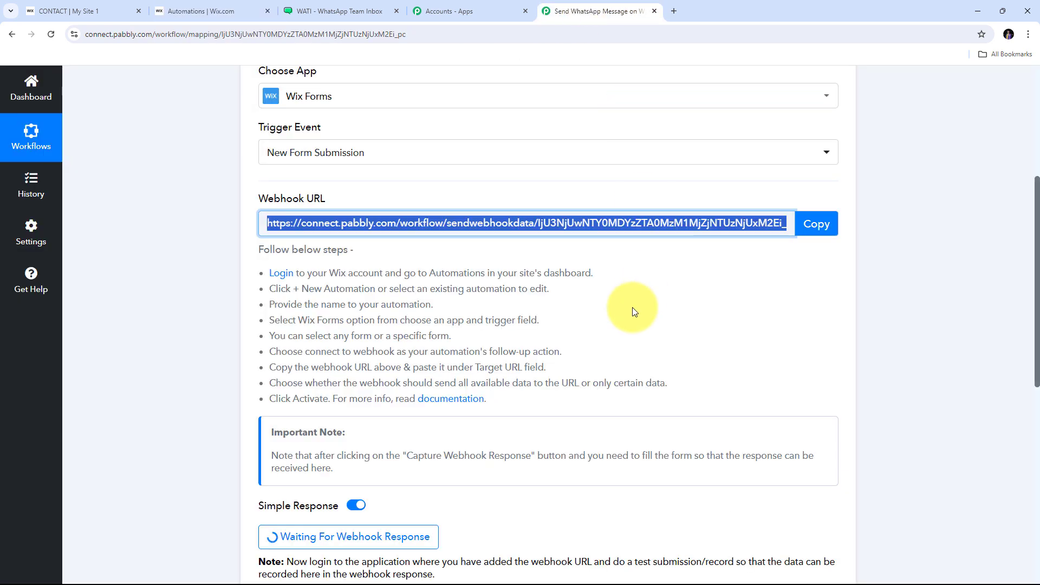
scroll(596, 292, "down", 2)
scroll(520, 315, "down", 2)
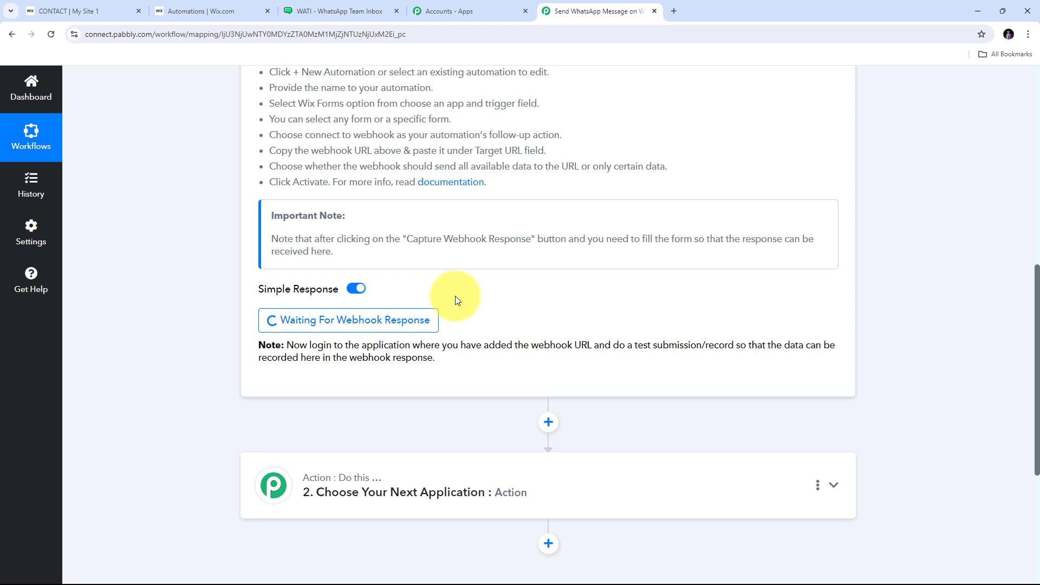
Step: On the site's contact page, enter a test first name, last name, e-mail address and phone number
left_click(89, 8)
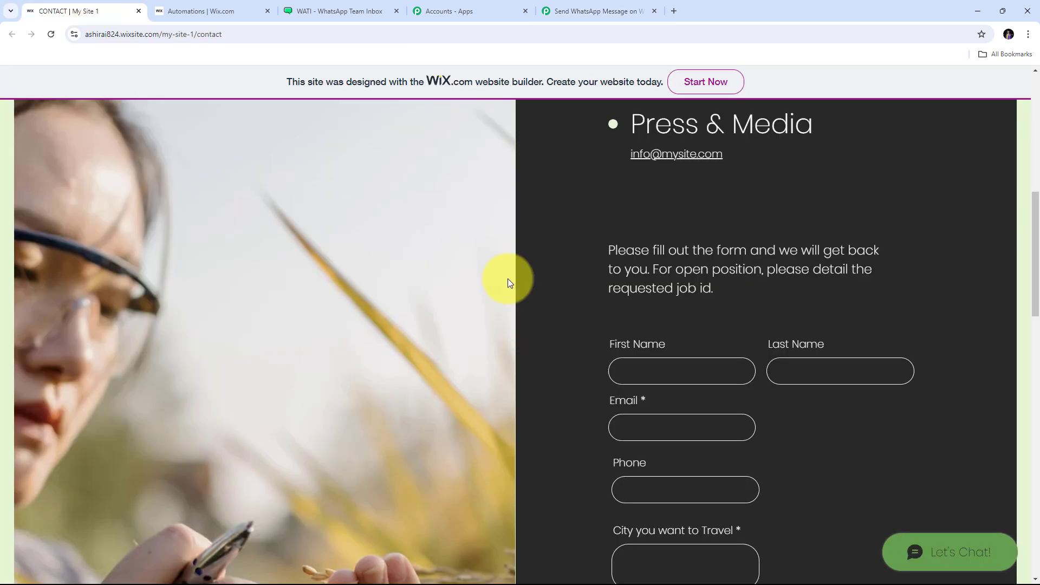
scroll(542, 271, "down", 1)
scroll(585, 234, "down", 2)
scroll(585, 234, "up", 1)
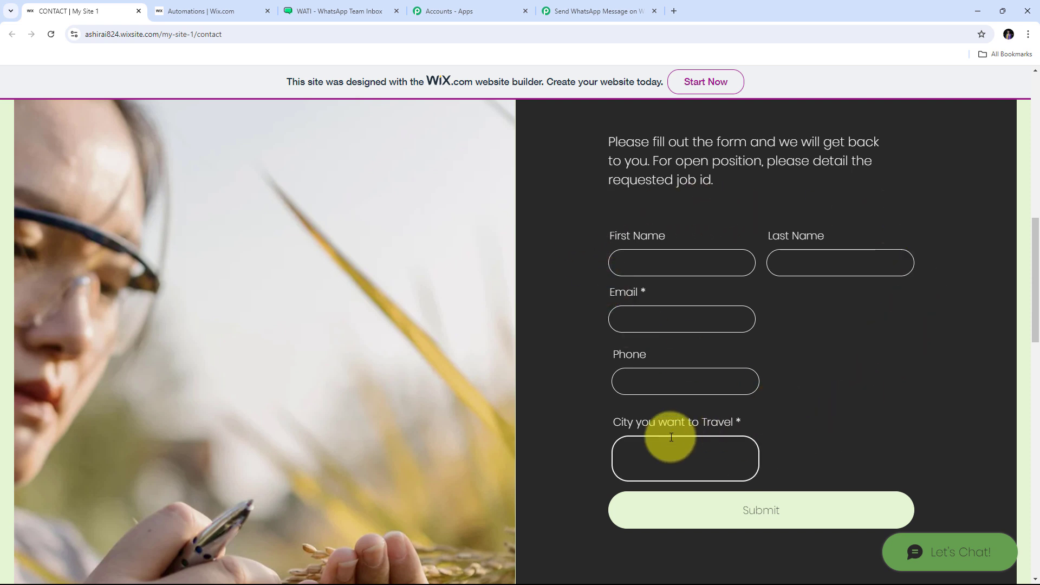
left_click(652, 262)
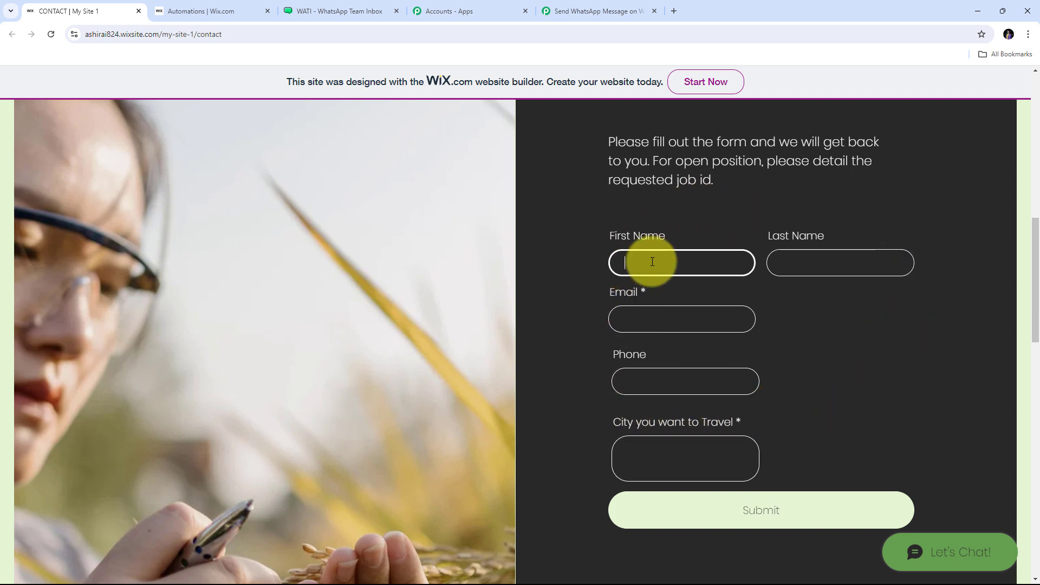
key("Tab")
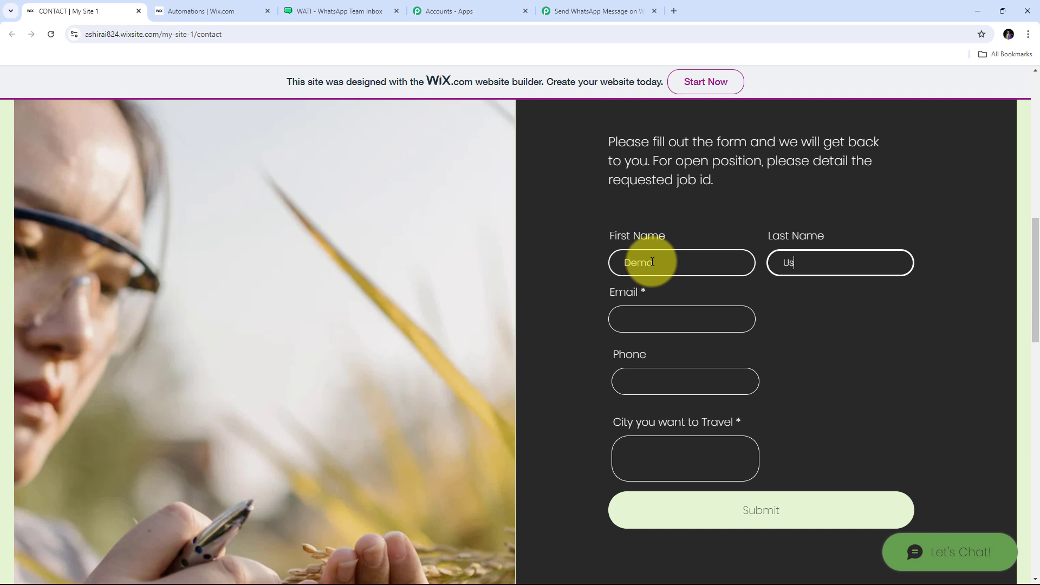
key("Tab")
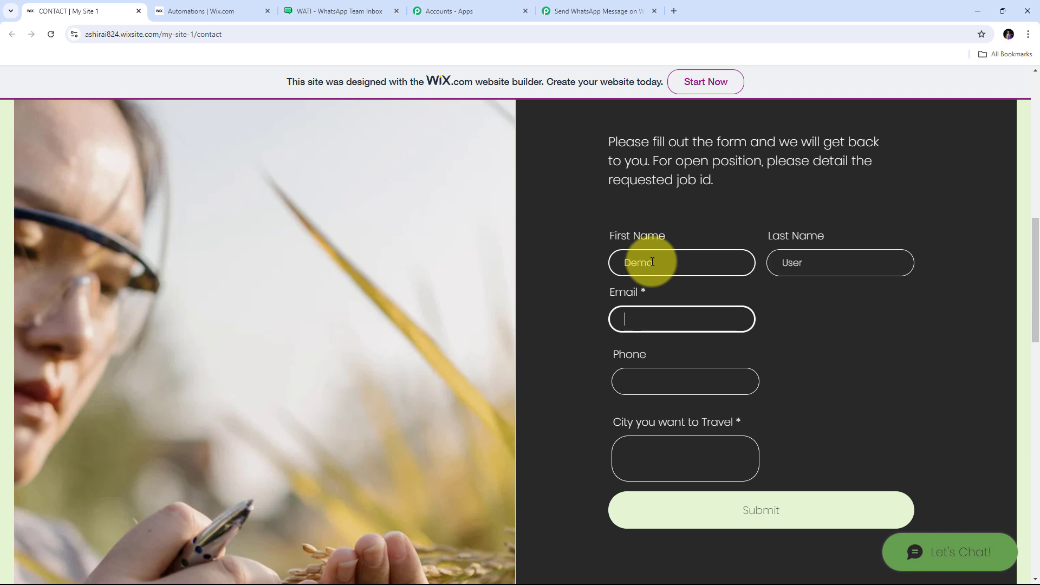
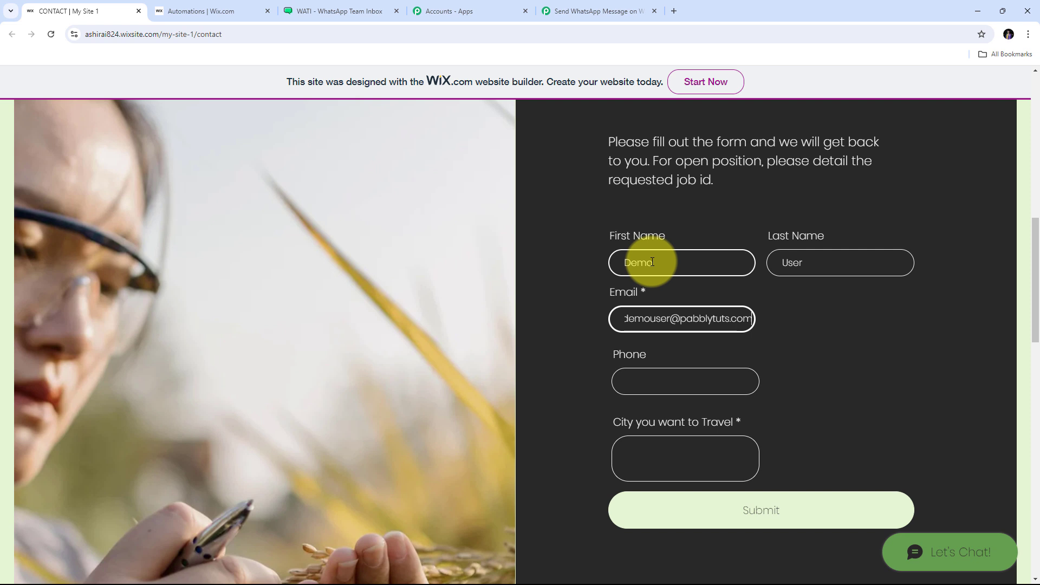
key("Tab")
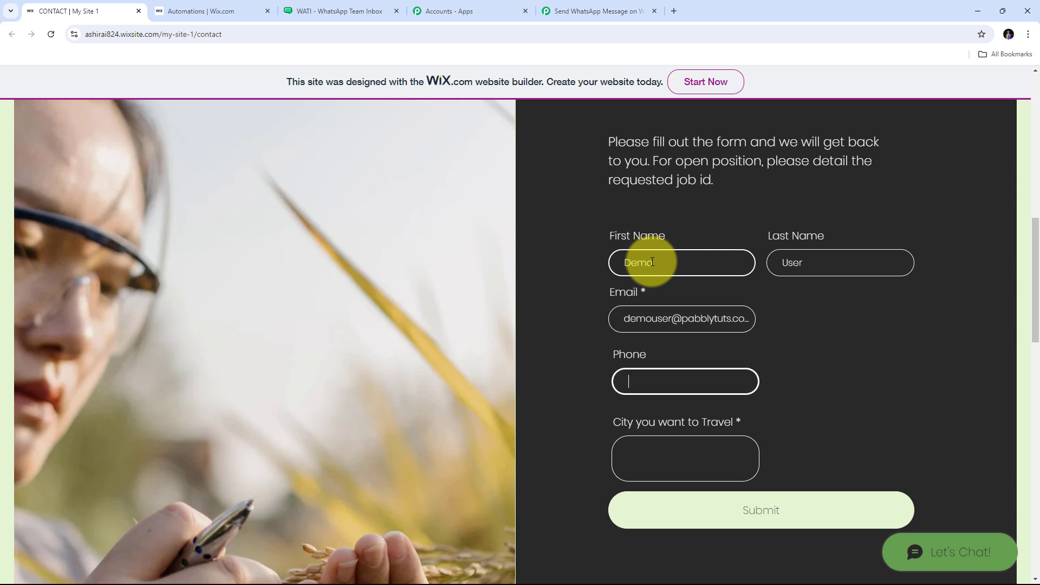
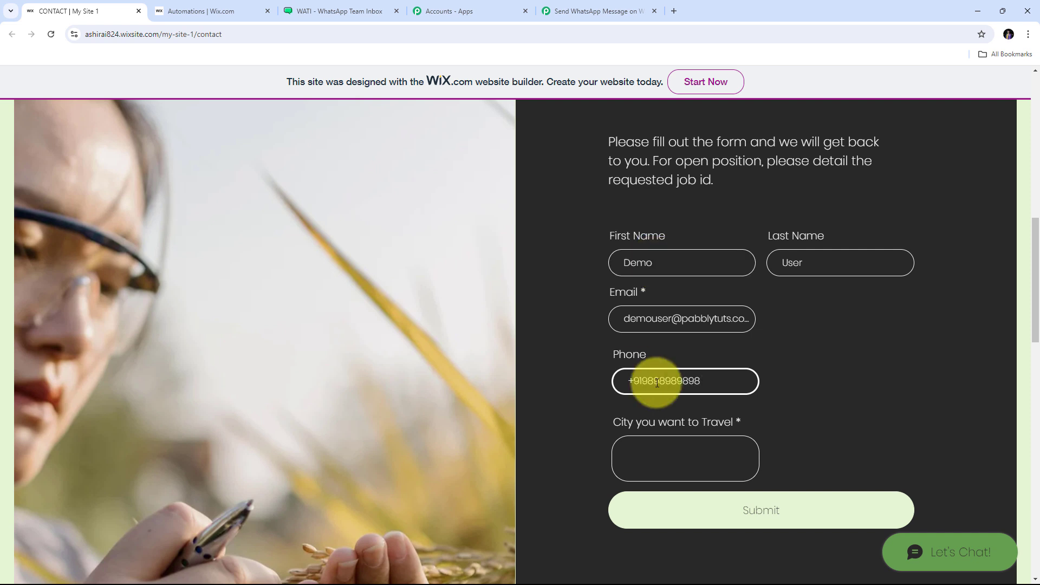
Step: Enter Goa as the travel city and submit the contact form
scroll(704, 371, "down", 1)
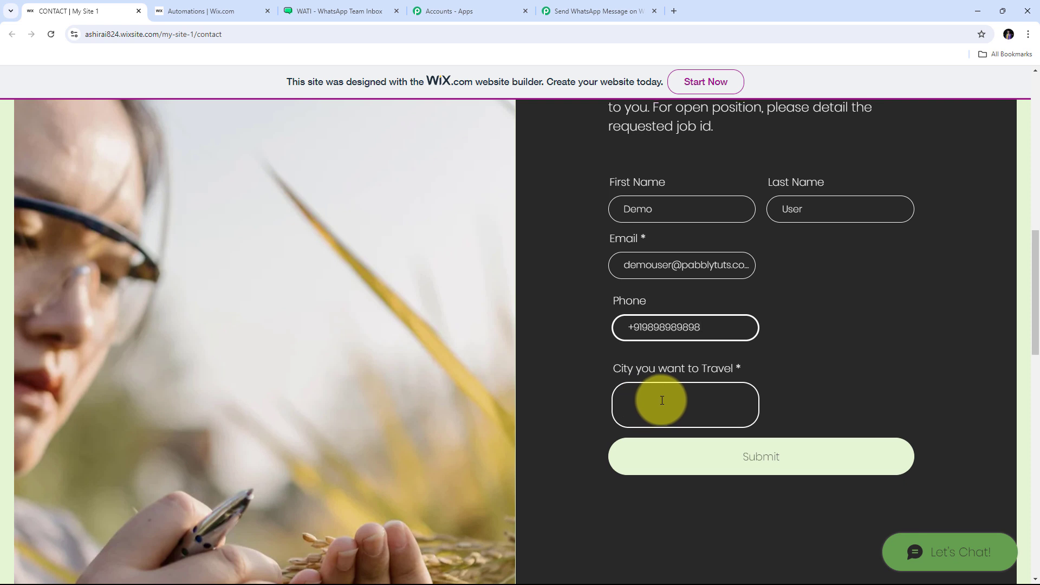
scroll(661, 403, "up", 1)
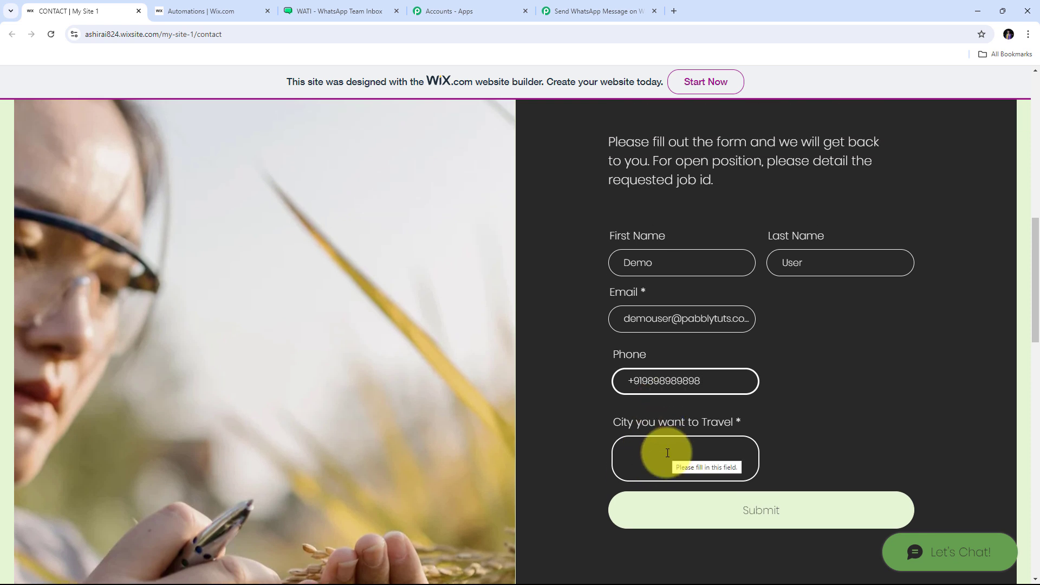
left_click(667, 453)
type("G")
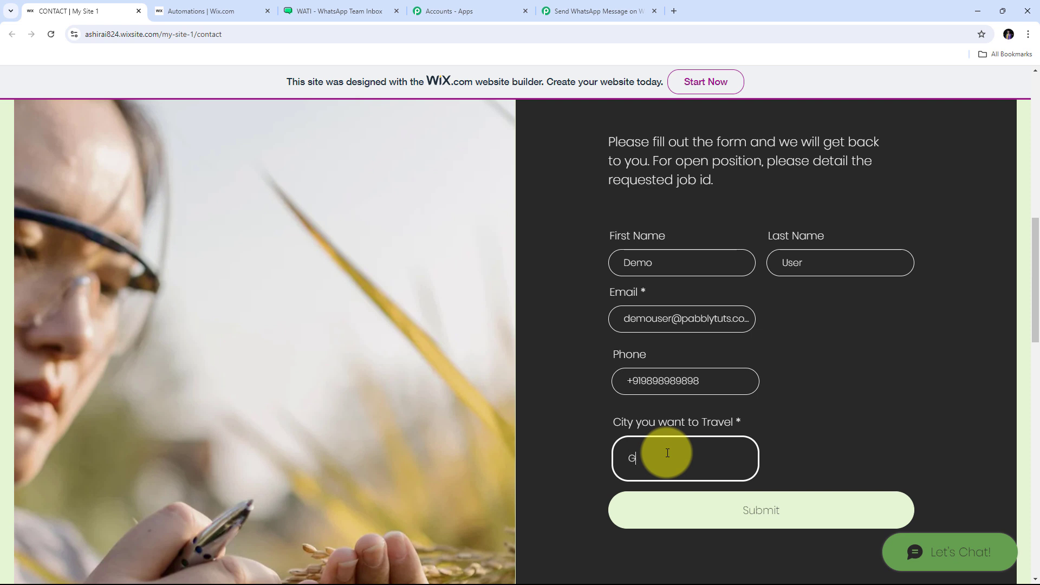
type("oa")
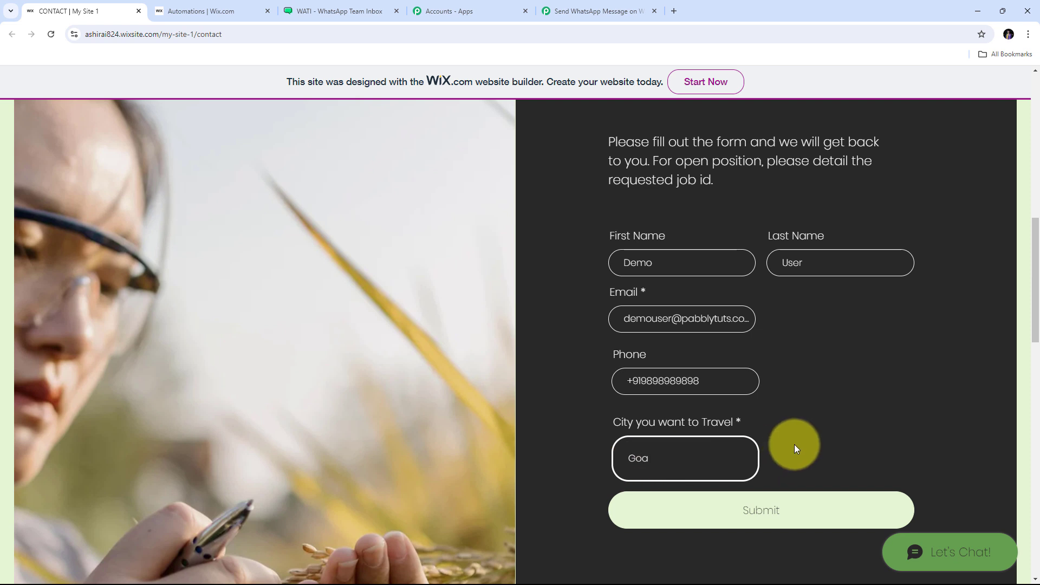
left_click(764, 516)
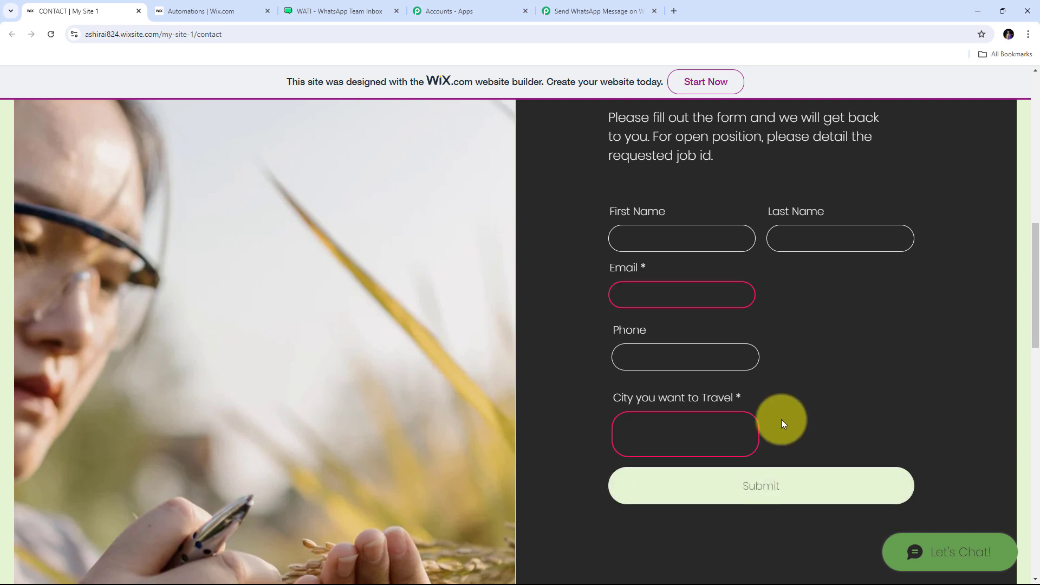
scroll(781, 419, "down", 1)
scroll(781, 419, "up", 2)
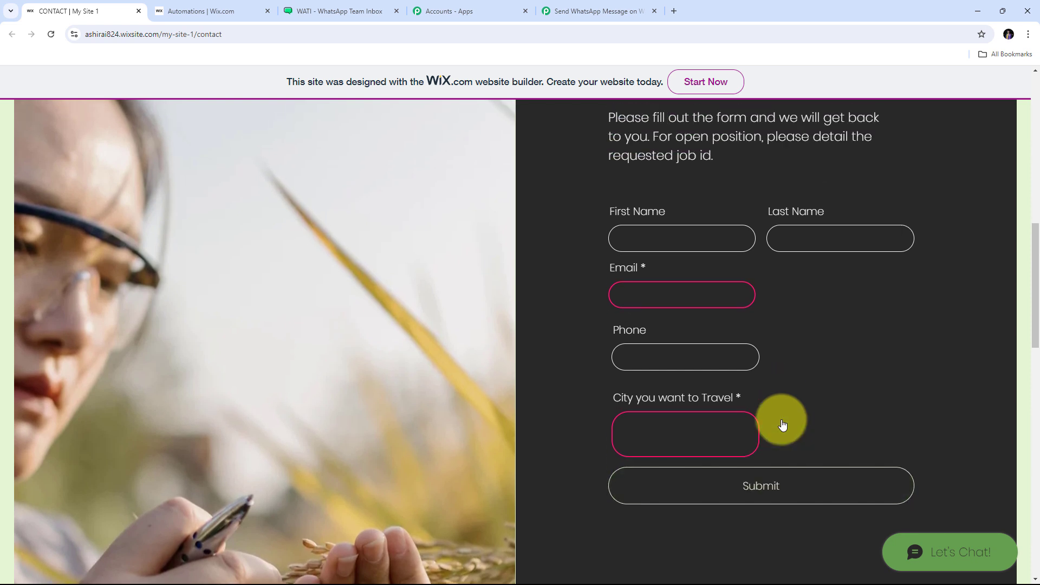
Step: Review the captured form name Contact, city Goa and phone number in Response Received
left_click(607, 10)
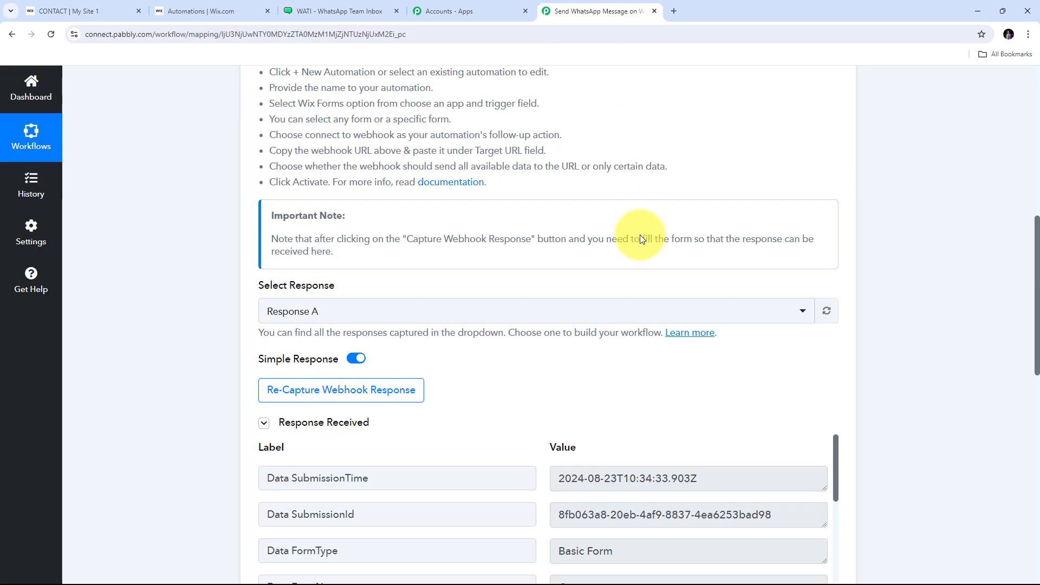
scroll(945, 274, "down", 6)
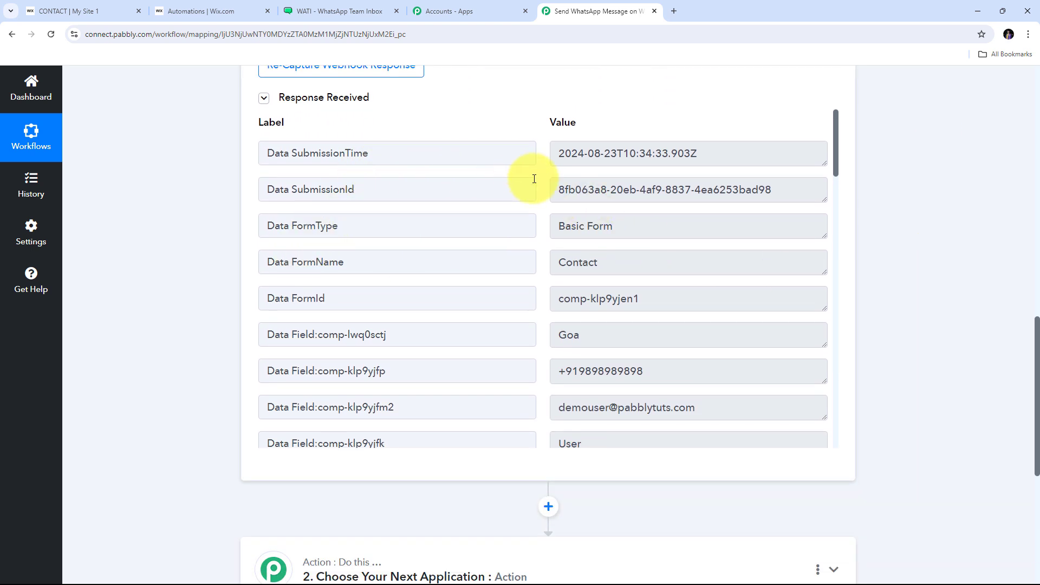
scroll(534, 179, "down", 2)
scroll(534, 179, "up", 1)
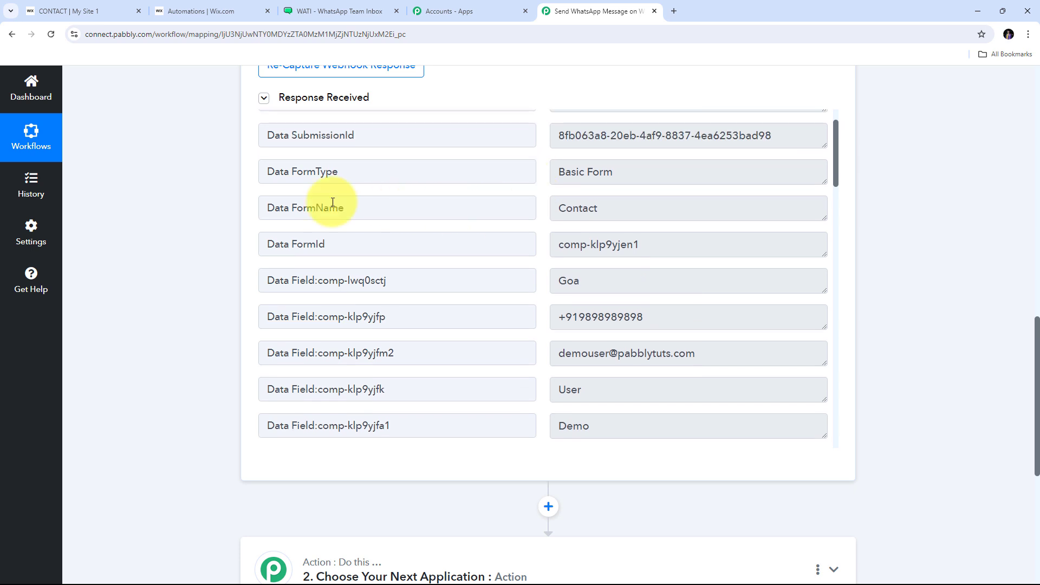
double_click(641, 209)
scroll(527, 197, "down", 1)
left_click(657, 227)
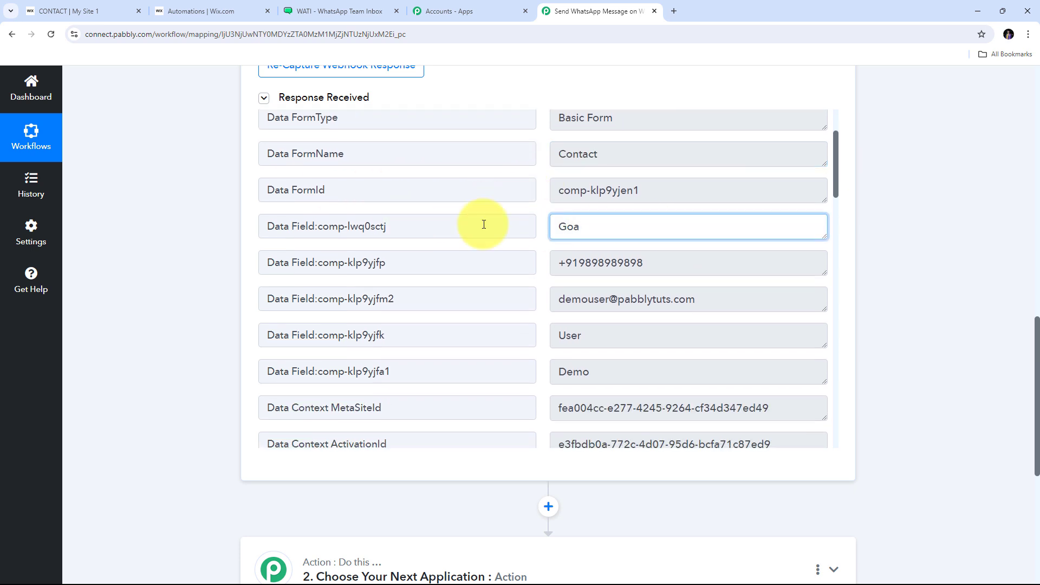
key("ctrl+a")
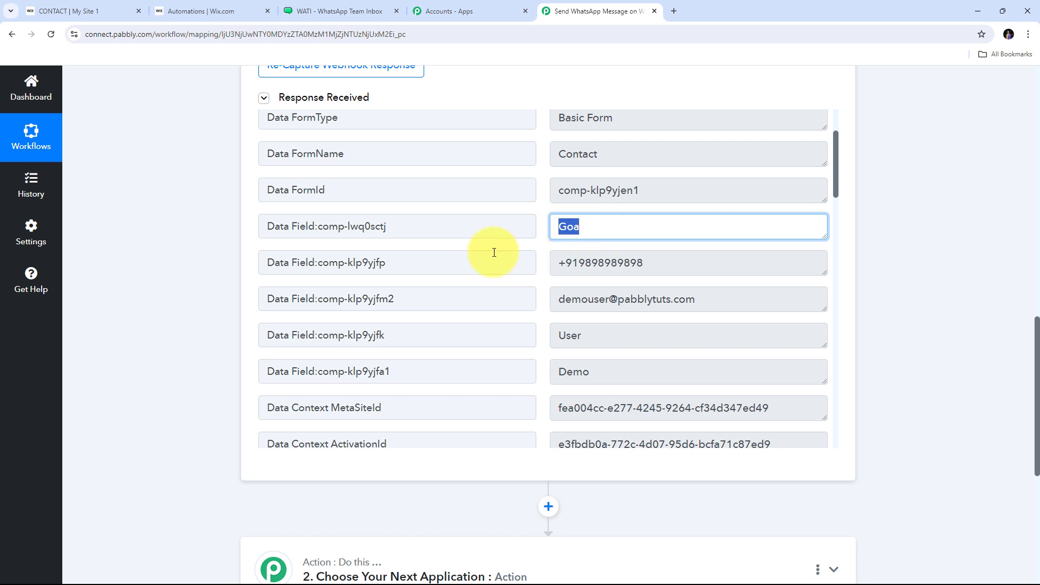
left_click_drag(701, 262, 457, 262)
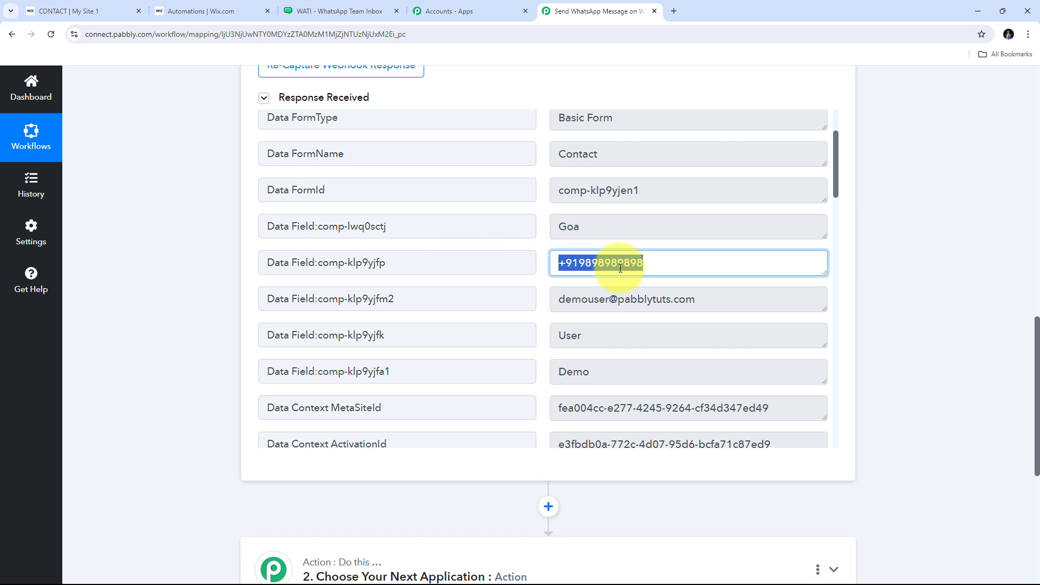
Step: Check the captured first name and last name values in the Wix trigger's response
scroll(621, 268, "down", 2)
left_click_drag(784, 195, 562, 197)
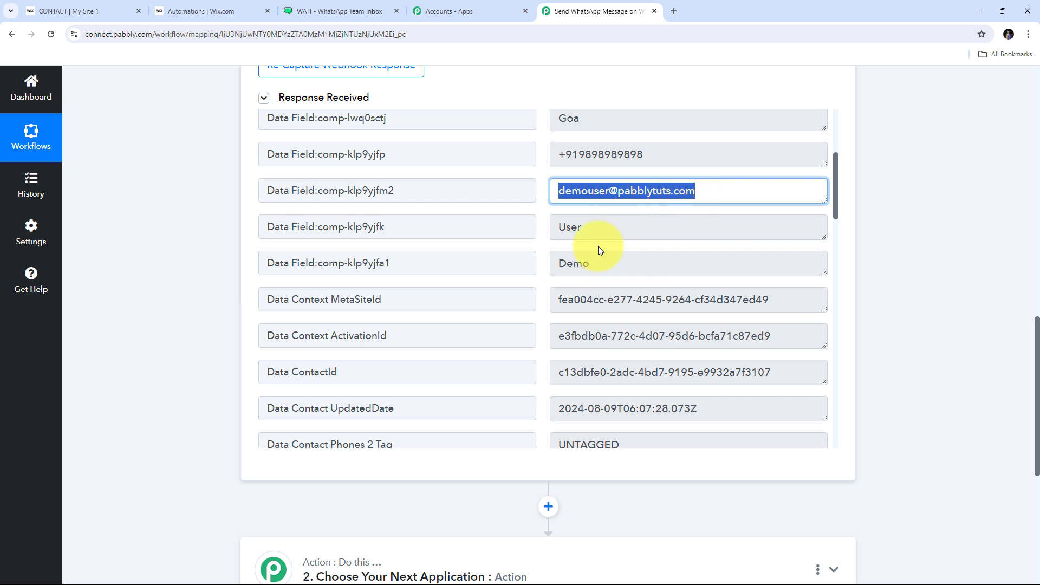
left_click_drag(599, 263, 531, 264)
left_click(571, 226)
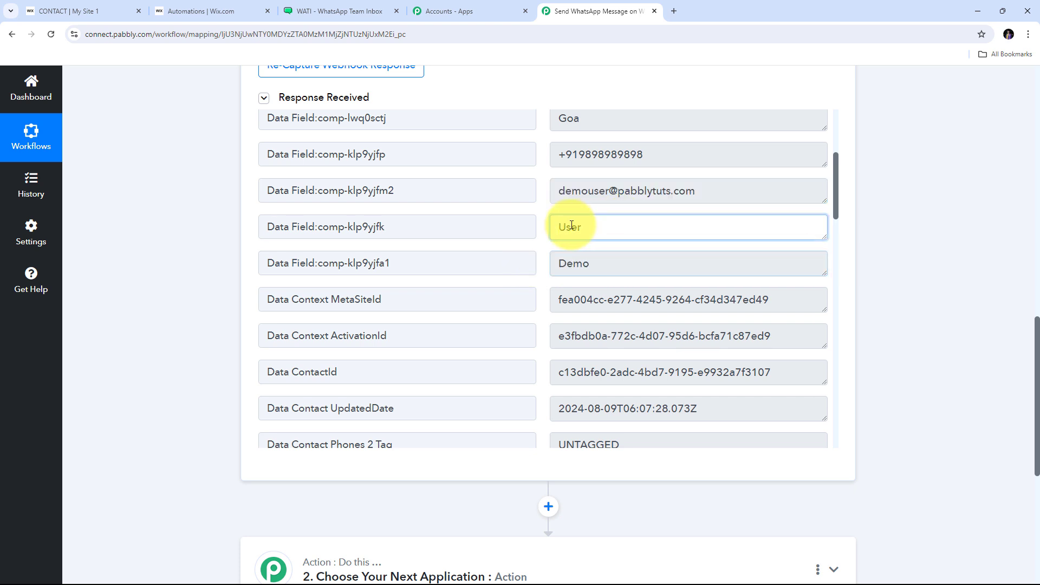
left_click_drag(571, 226, 540, 229)
scroll(538, 225, "up", 4)
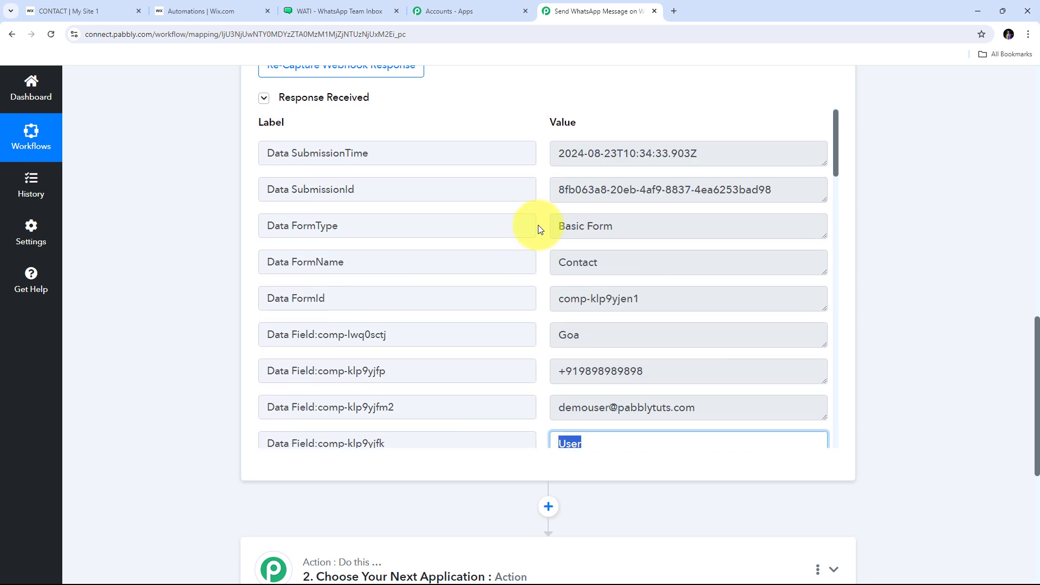
scroll(538, 225, "down", 1)
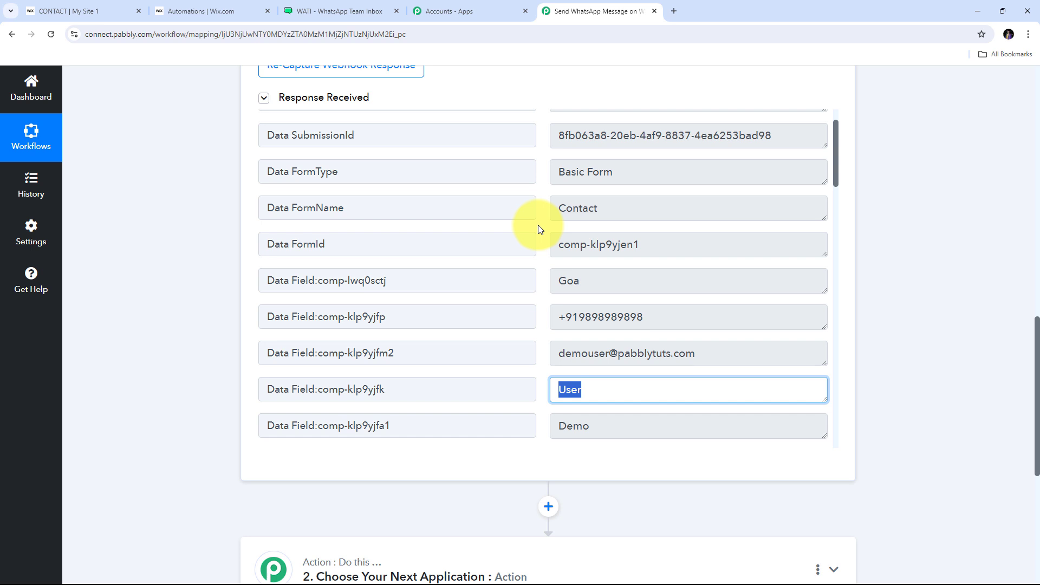
scroll(538, 225, "up", 2)
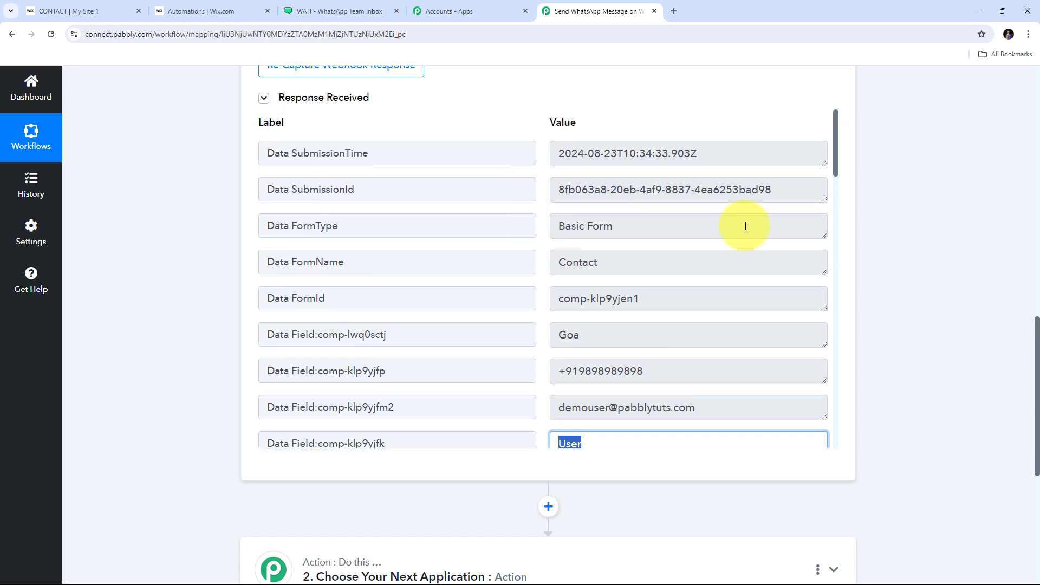
scroll(882, 220, "down", 4)
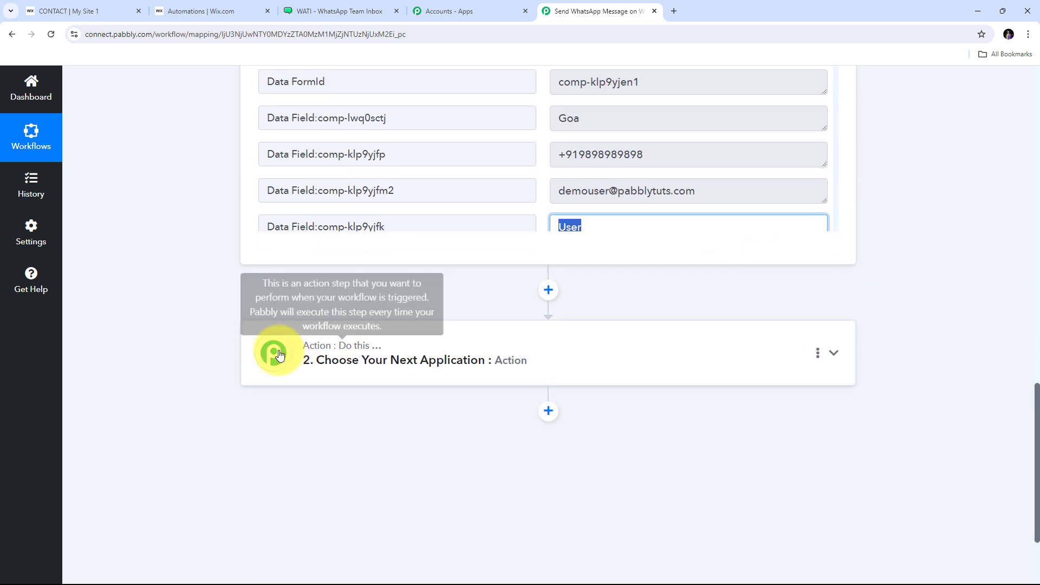
Step: Set the action app to WATI with the Send Template Message event and start connecting an account
left_click(834, 358)
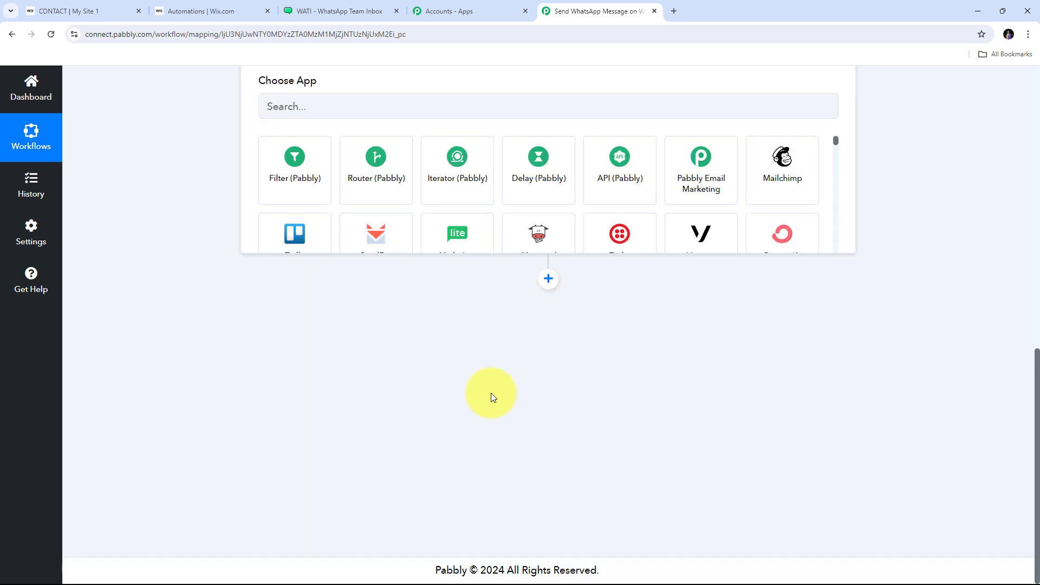
left_click(300, 301)
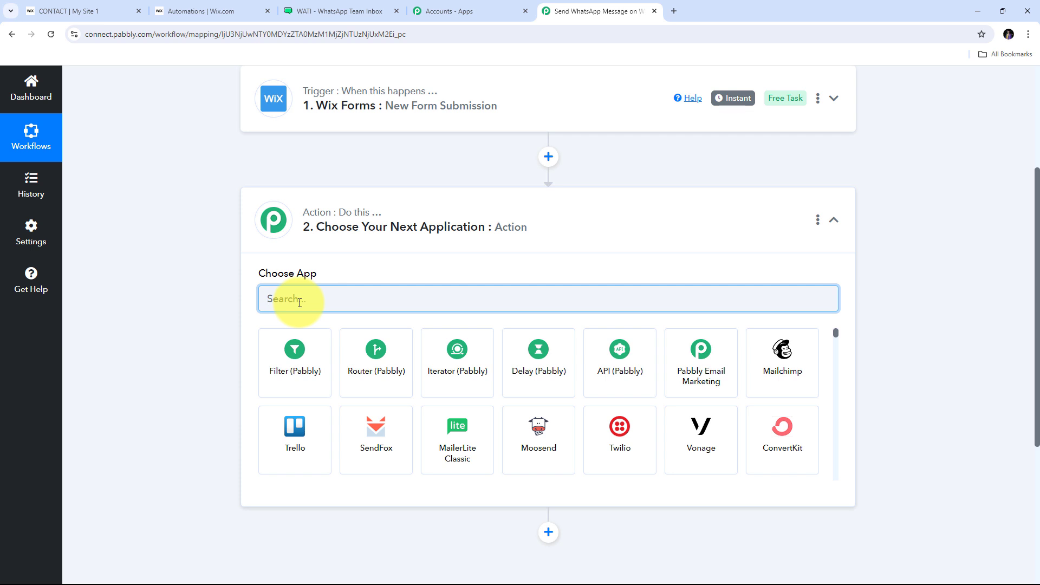
type("Wa")
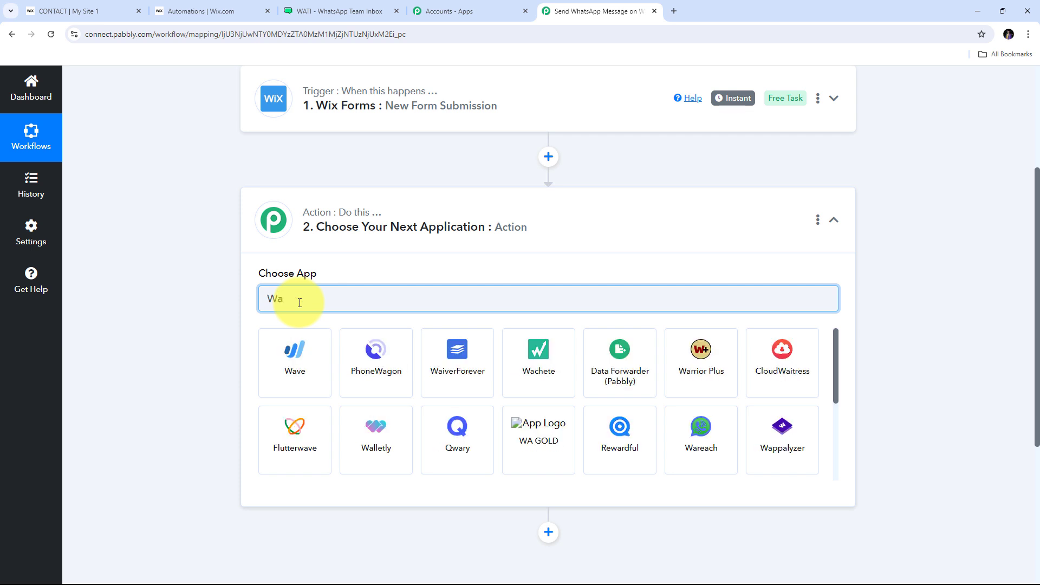
type("ti")
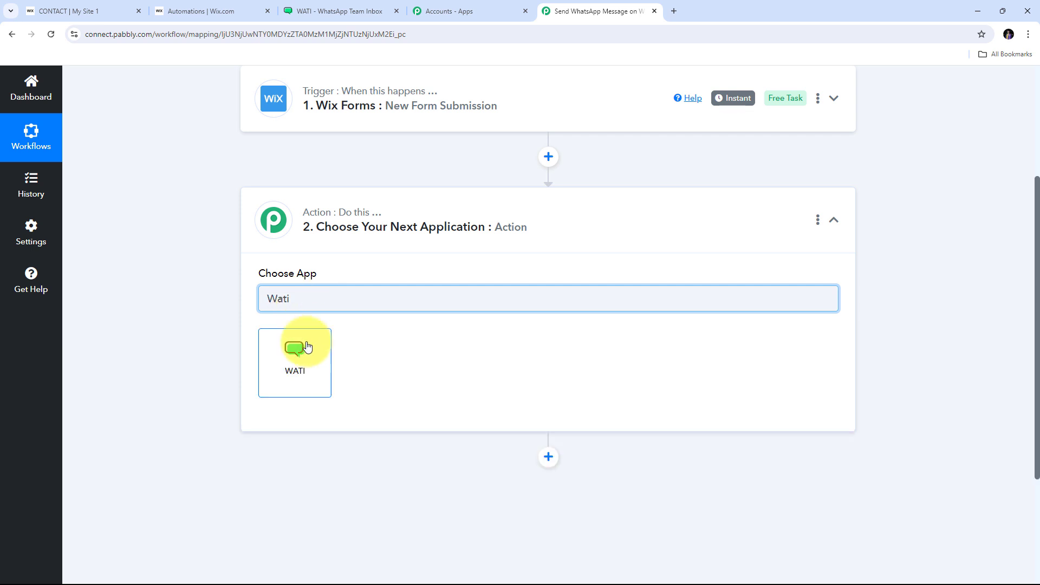
left_click(295, 362)
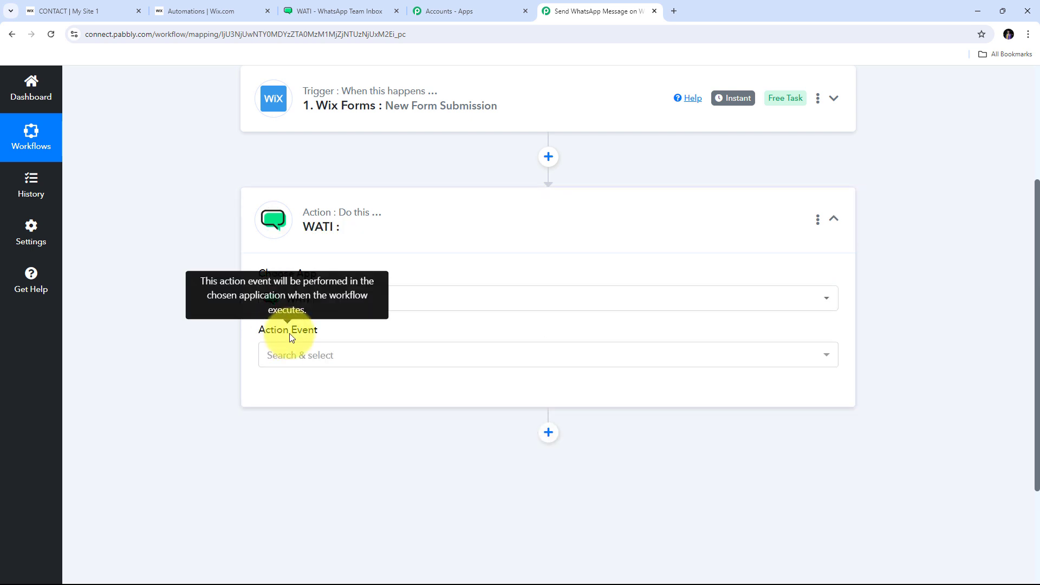
left_click(638, 362)
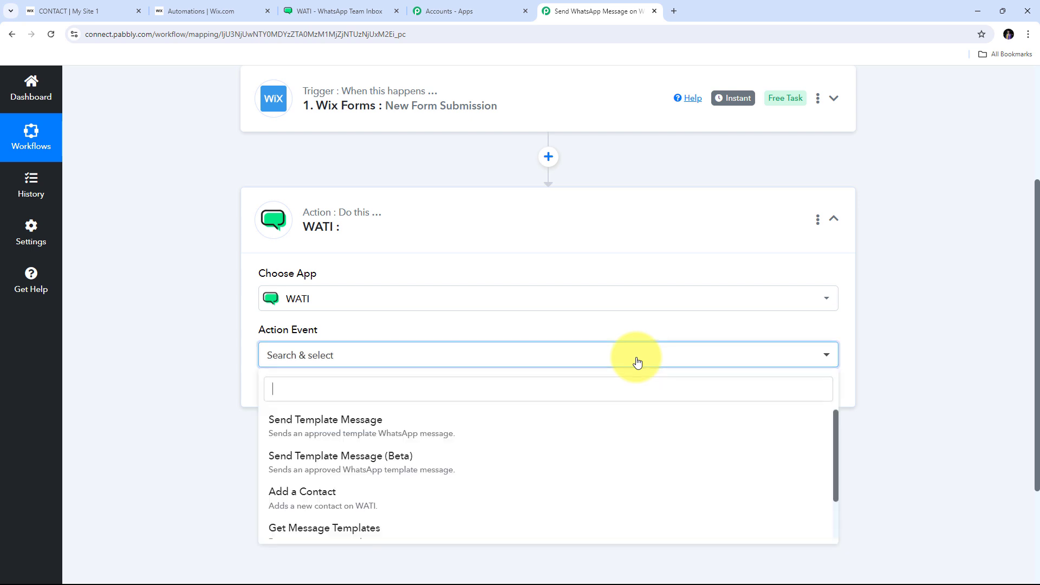
left_click(332, 427)
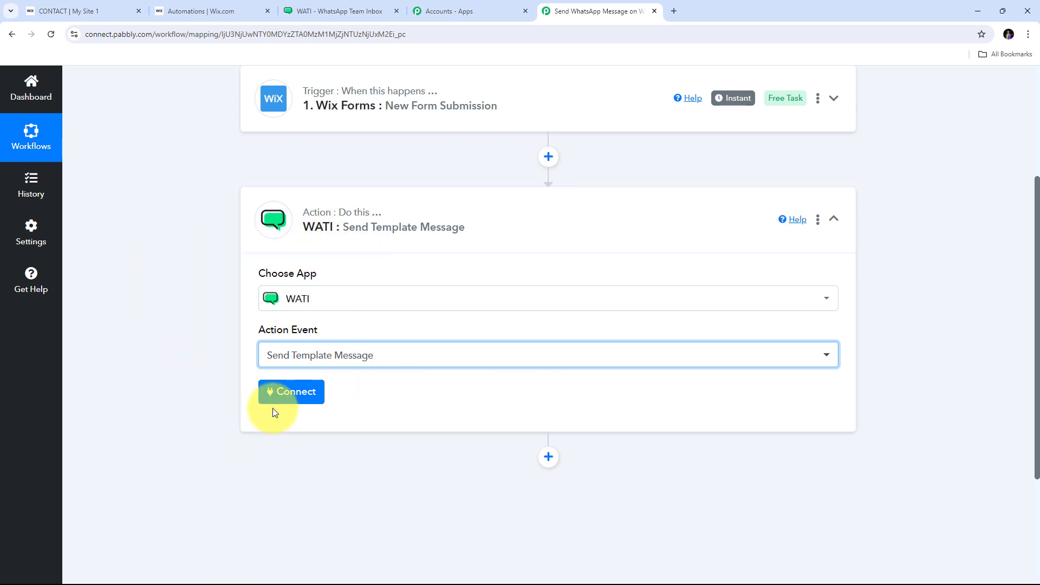
left_click(288, 396)
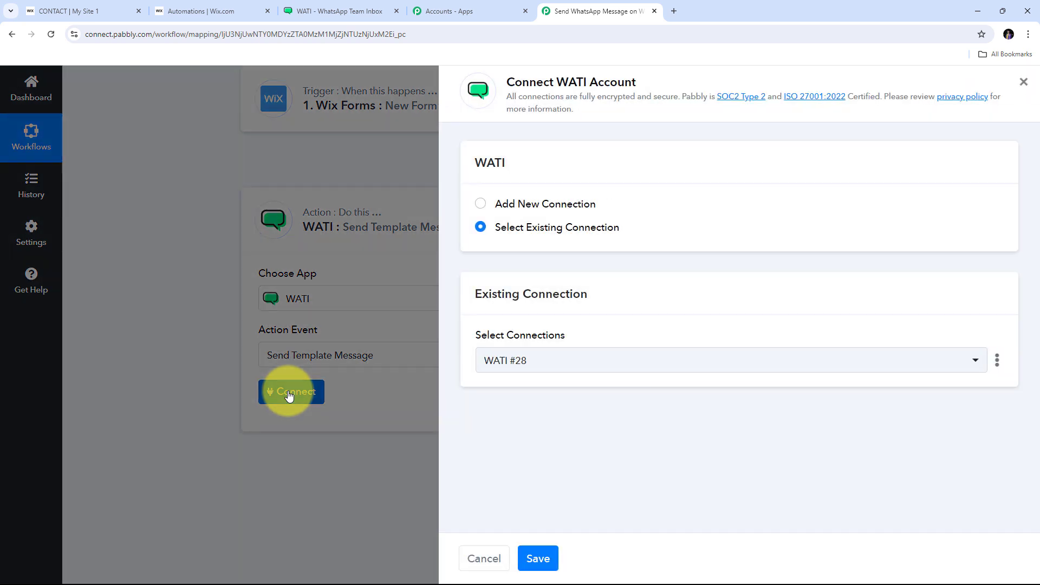
Step: Add a new WATI connection named WATI #29, then go to the WATI dashboard
left_click(546, 205)
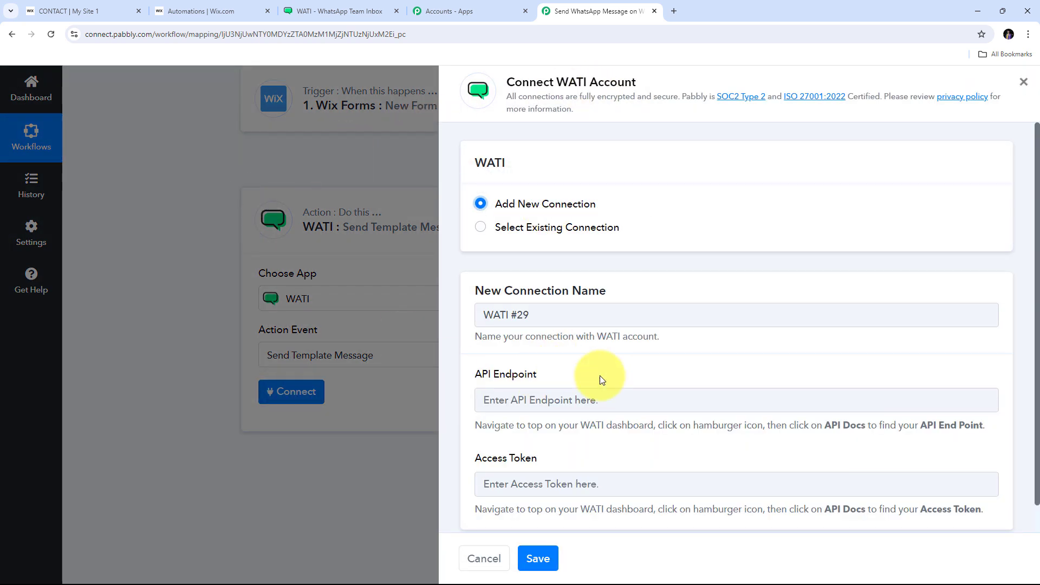
scroll(569, 358, "down", 1)
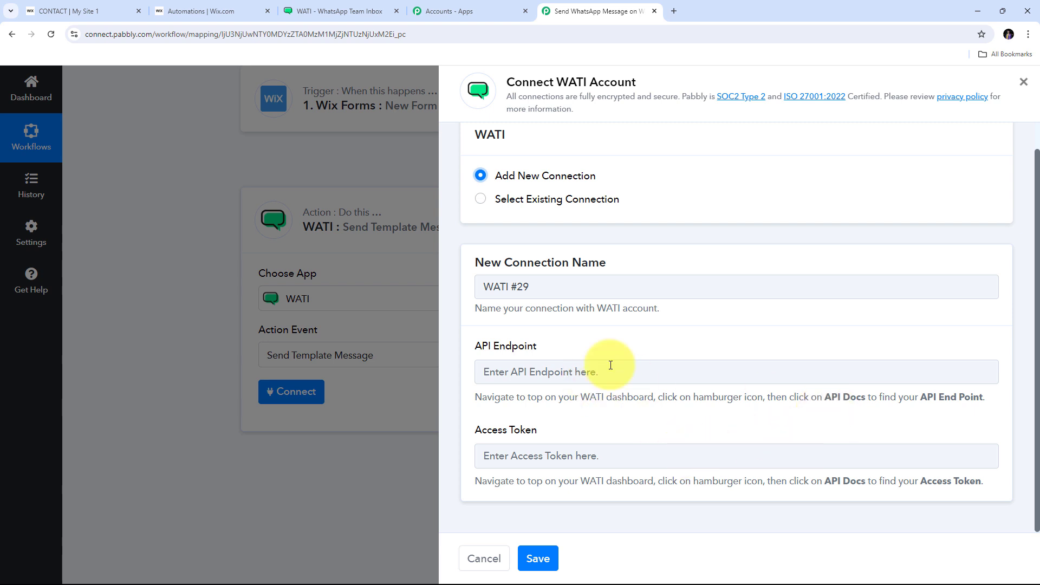
left_click(322, 10)
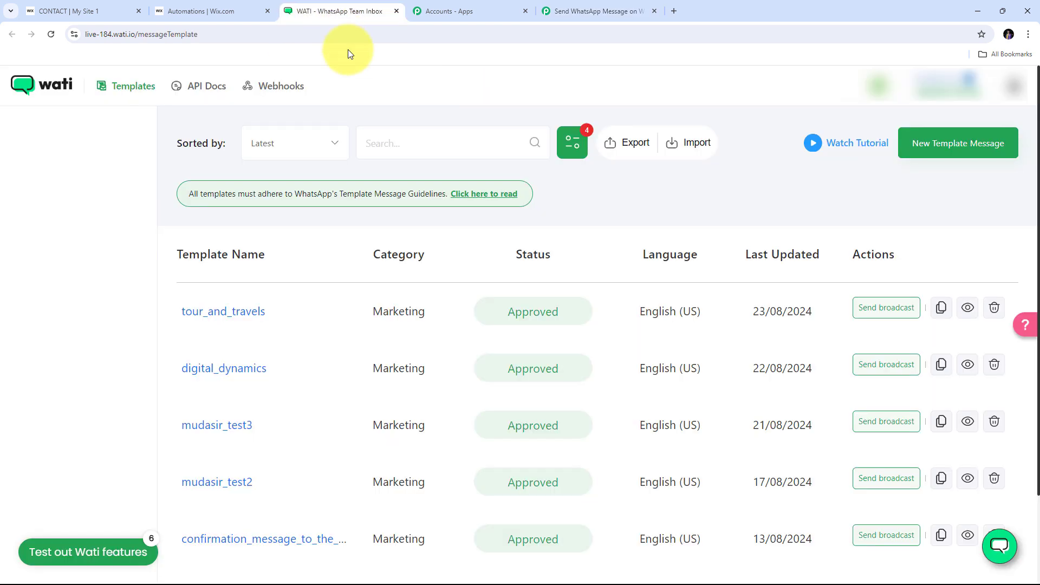
Step: Open WATI's API Docs page showing the access token and API endpoint
left_click(205, 93)
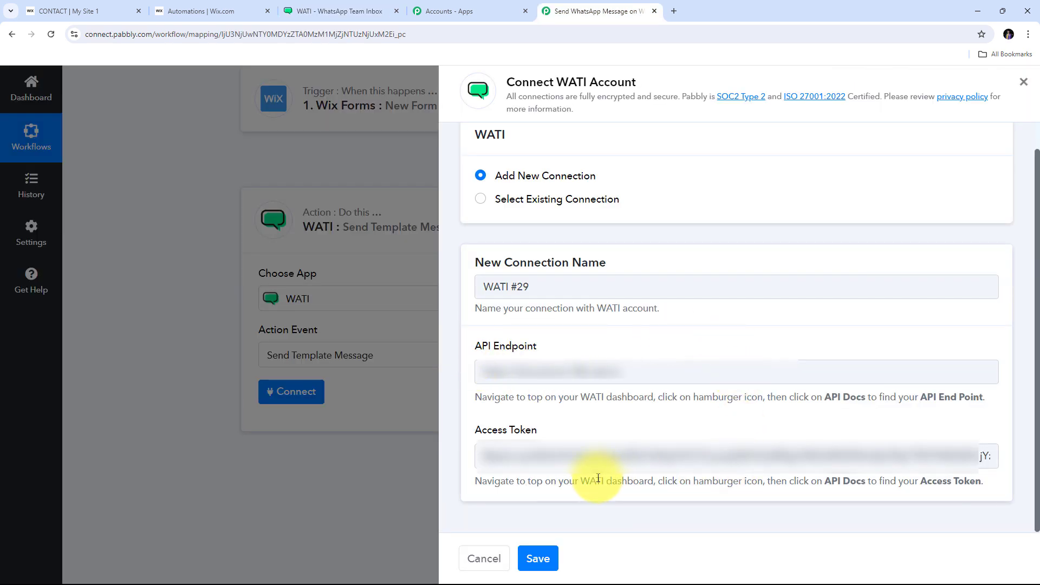
Step: Save the WATI #29 connection and begin filling in the WhatsApp Number field
left_click(538, 558)
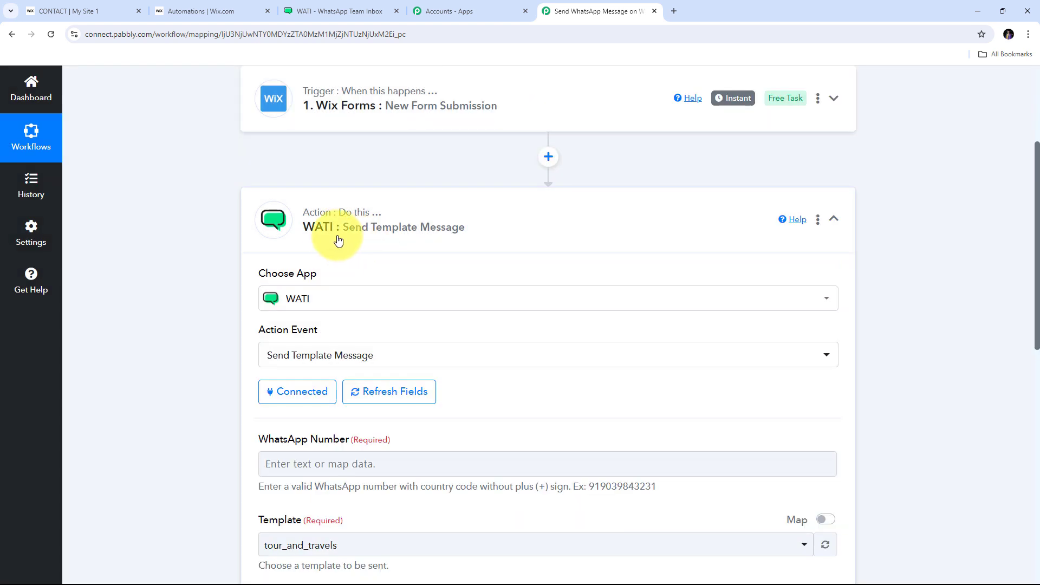
scroll(196, 245, "down", 5)
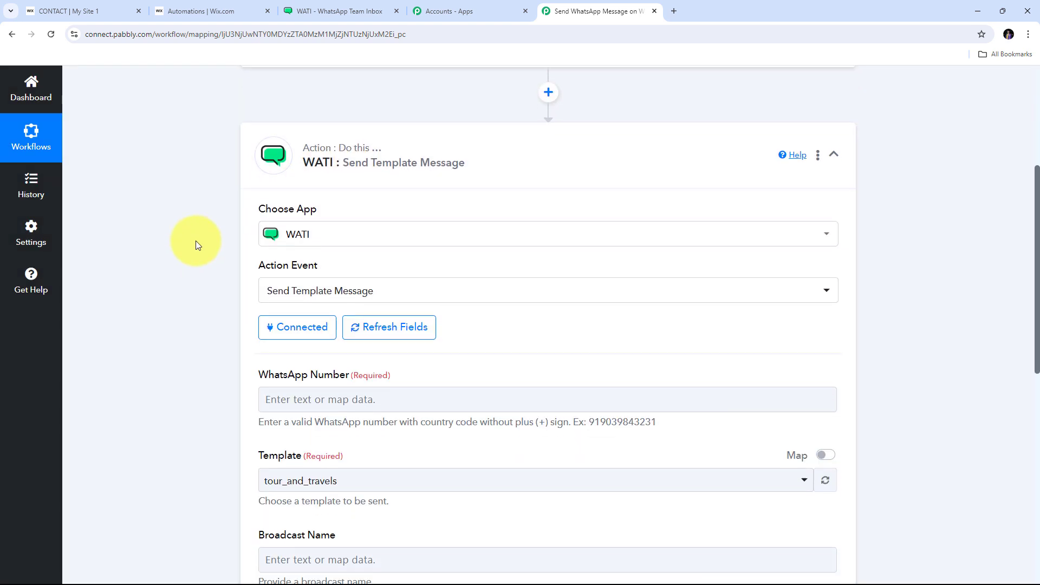
left_click(277, 193)
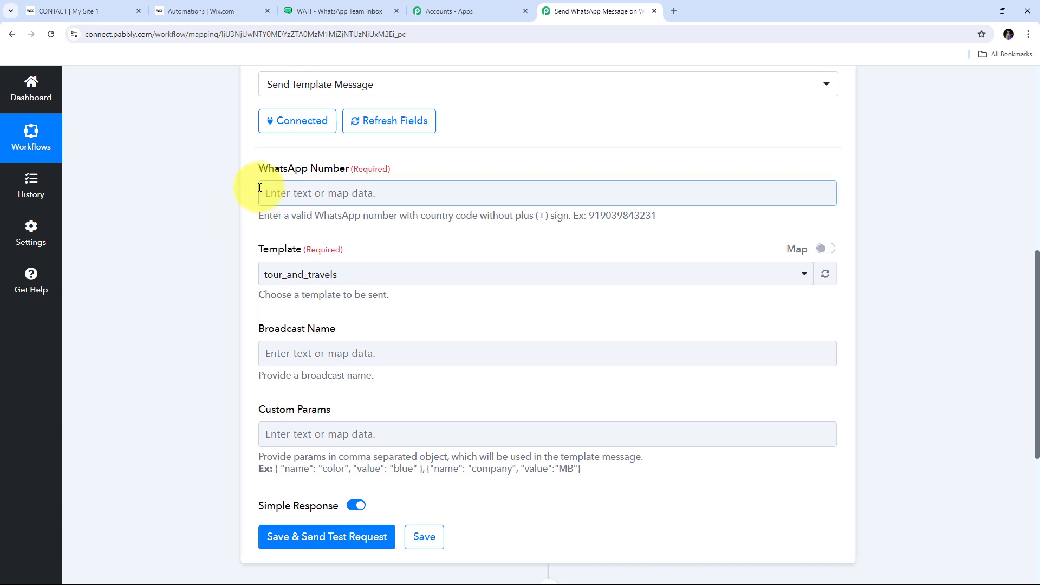
Step: Map the Wix form submission's phone number into the WATI WhatsApp Number field
left_click(311, 194)
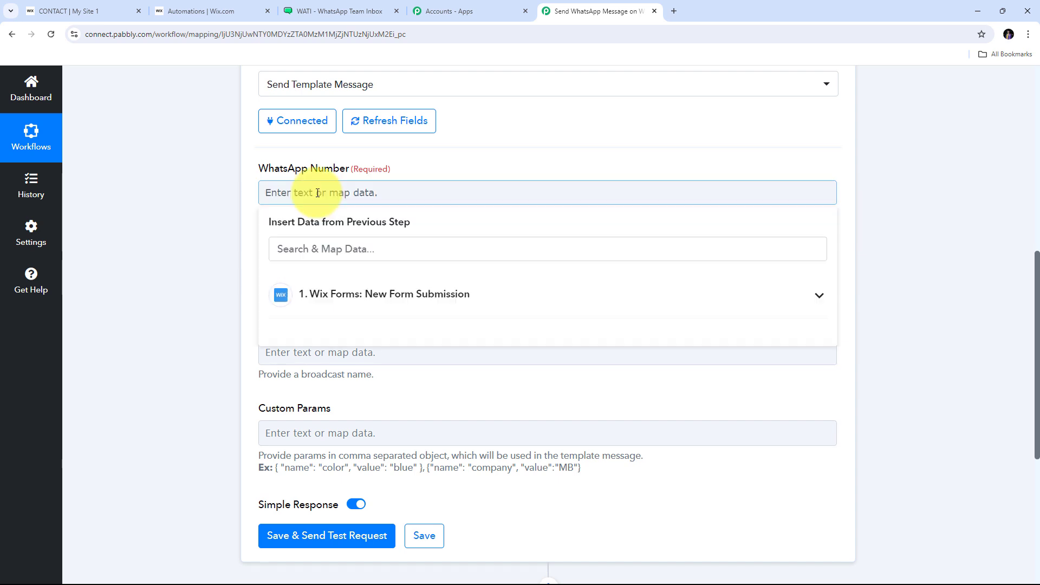
left_click(471, 300)
scroll(424, 390, "down", 3)
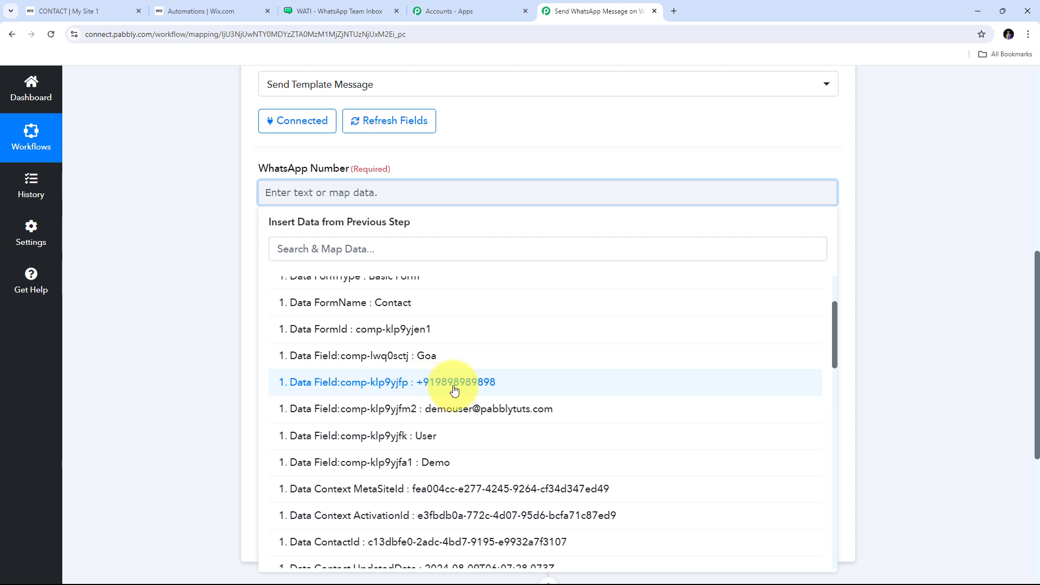
left_click(454, 388)
left_click(483, 141)
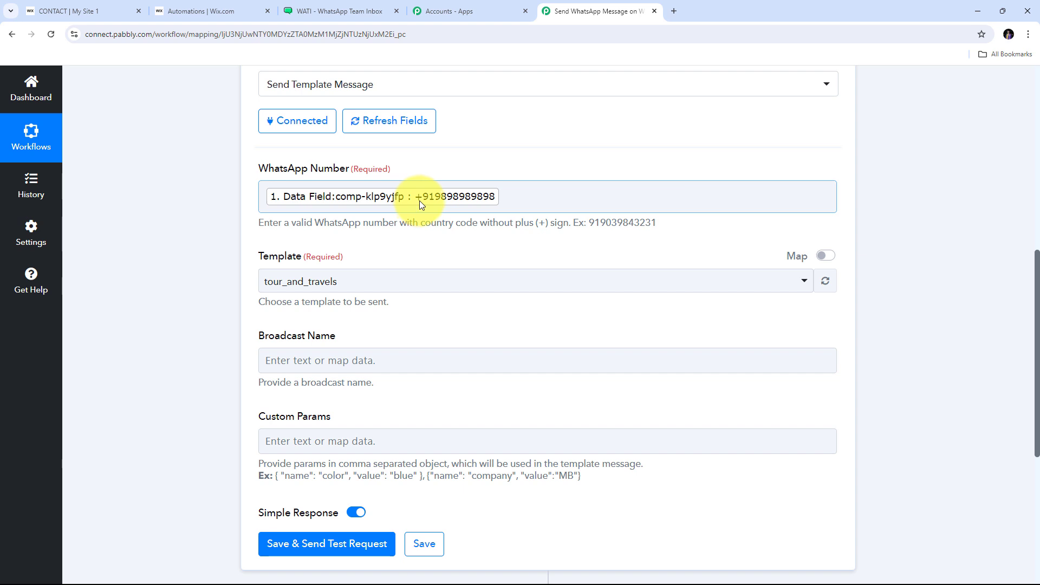
scroll(509, 174, "up", 5)
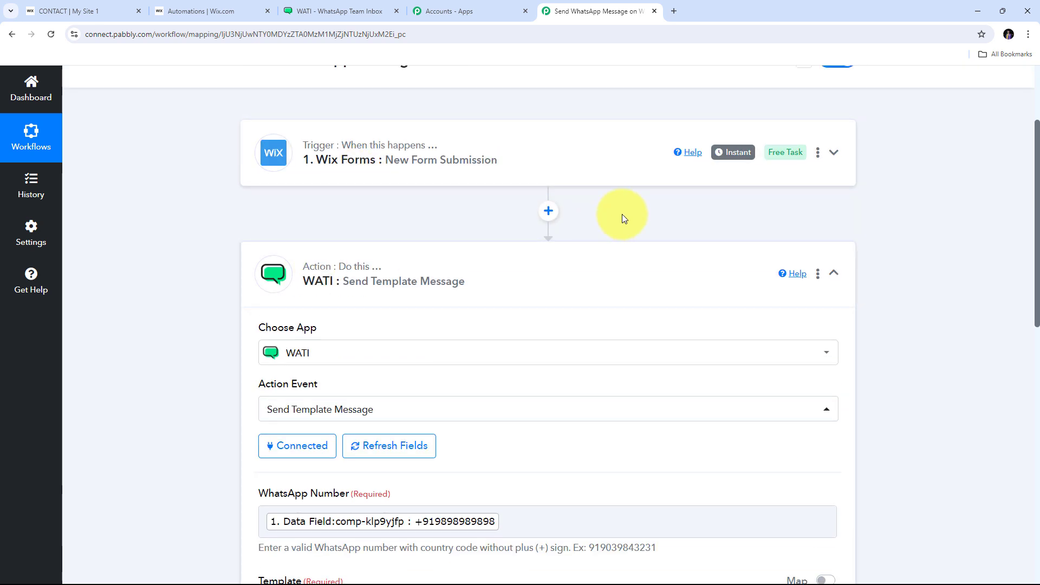
Step: Insert a Text Formatter (Pabbly) step with the Split Text action before the WATI step
left_click(549, 212)
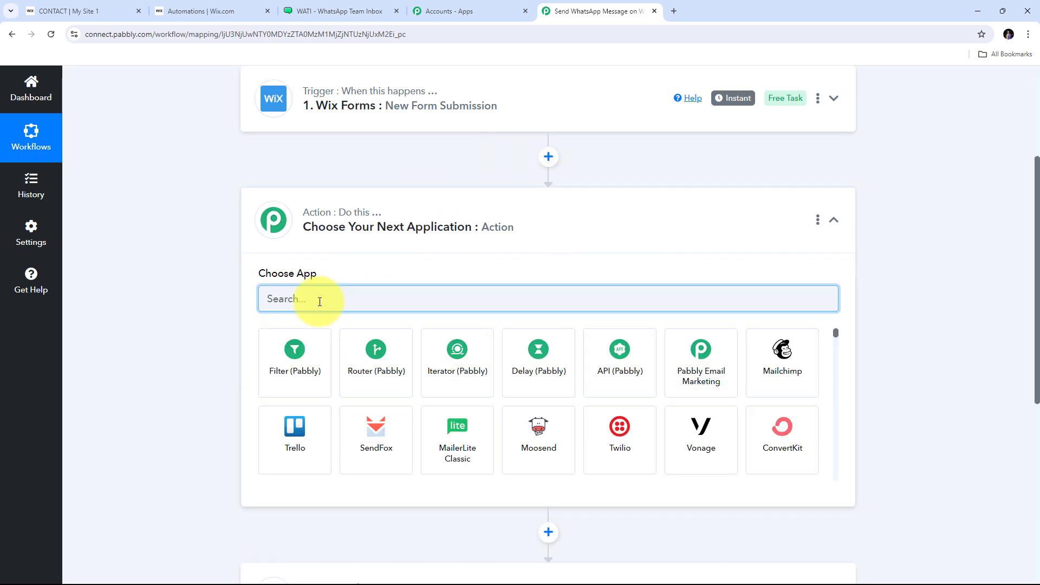
type("Te")
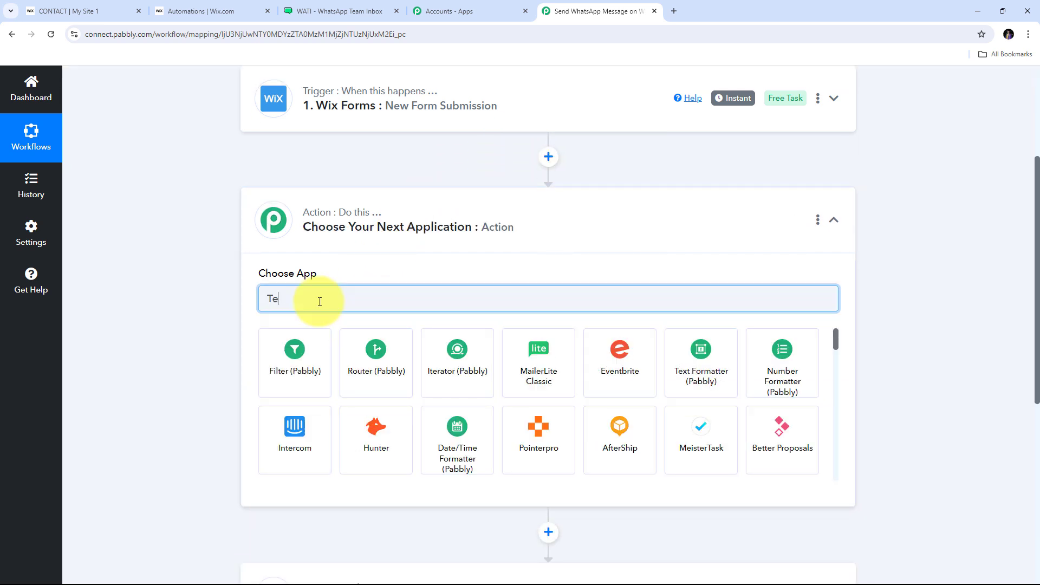
type("xt")
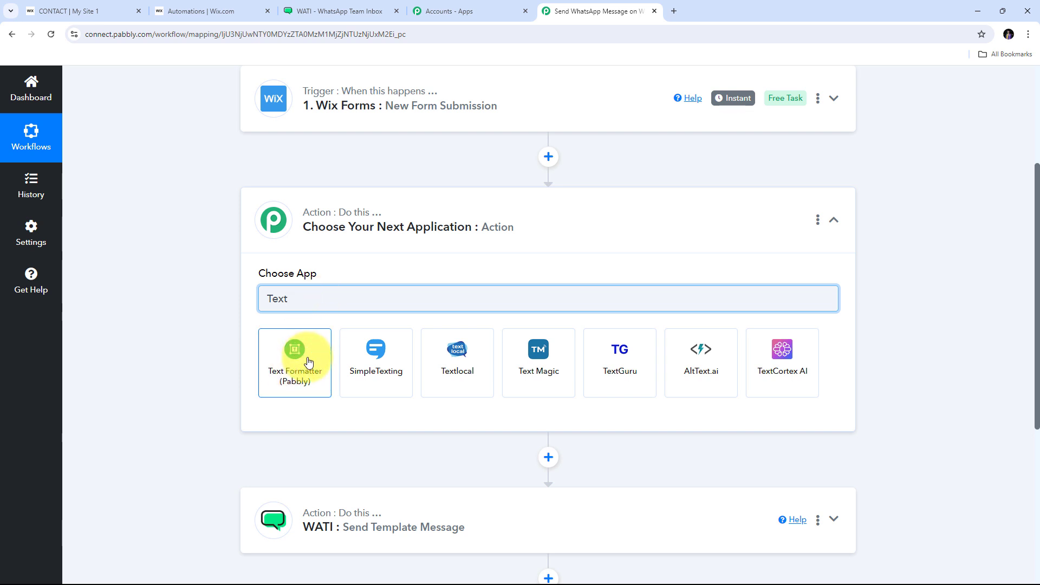
left_click(288, 366)
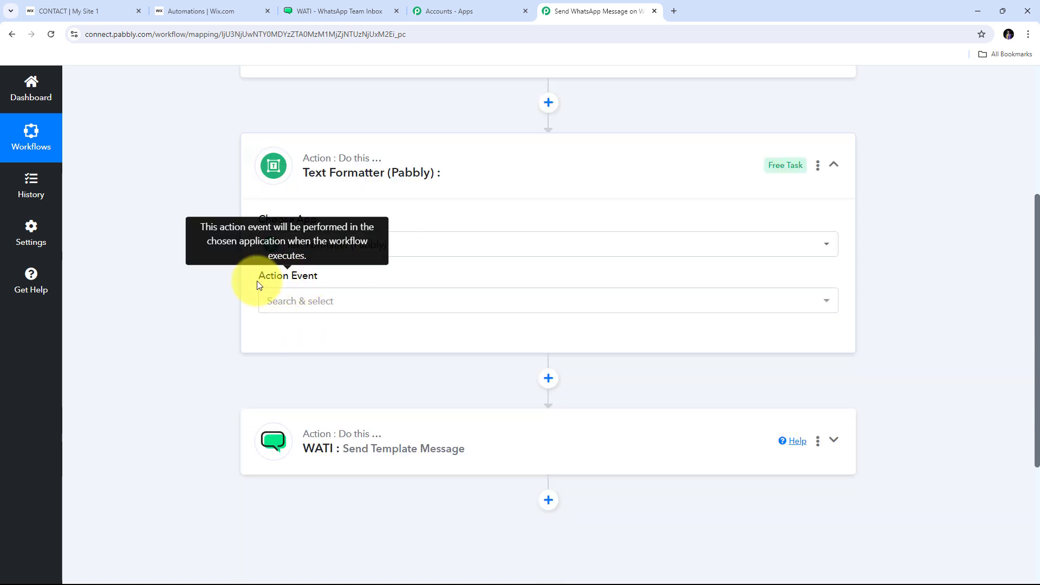
left_click(553, 295)
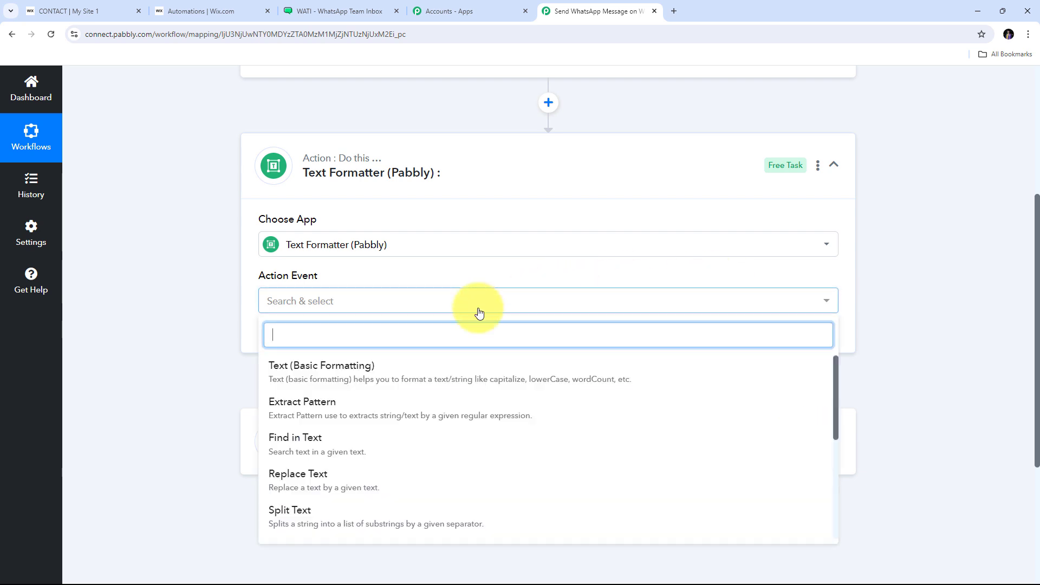
scroll(324, 417, "down", 1)
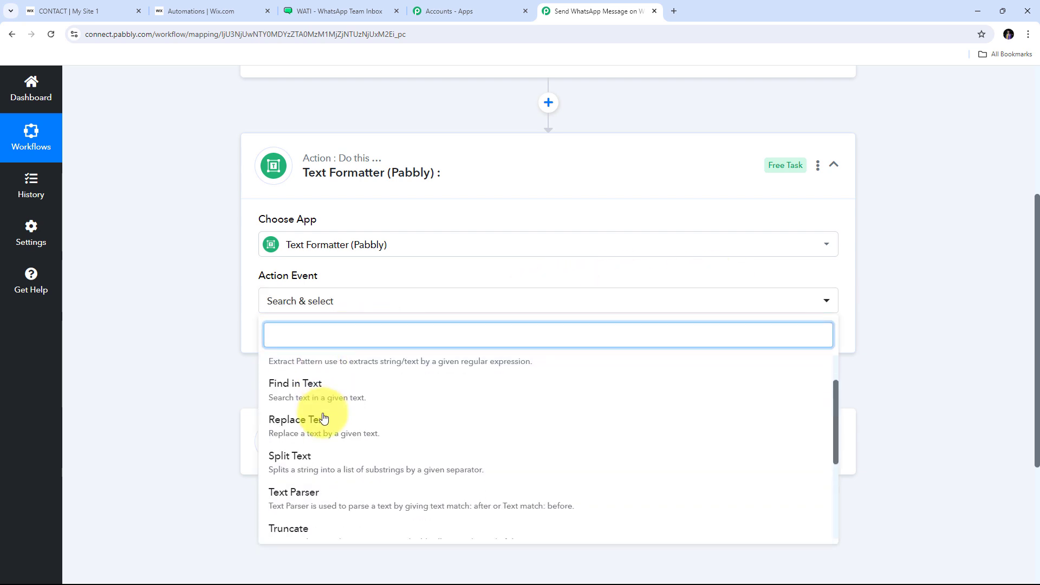
left_click(313, 464)
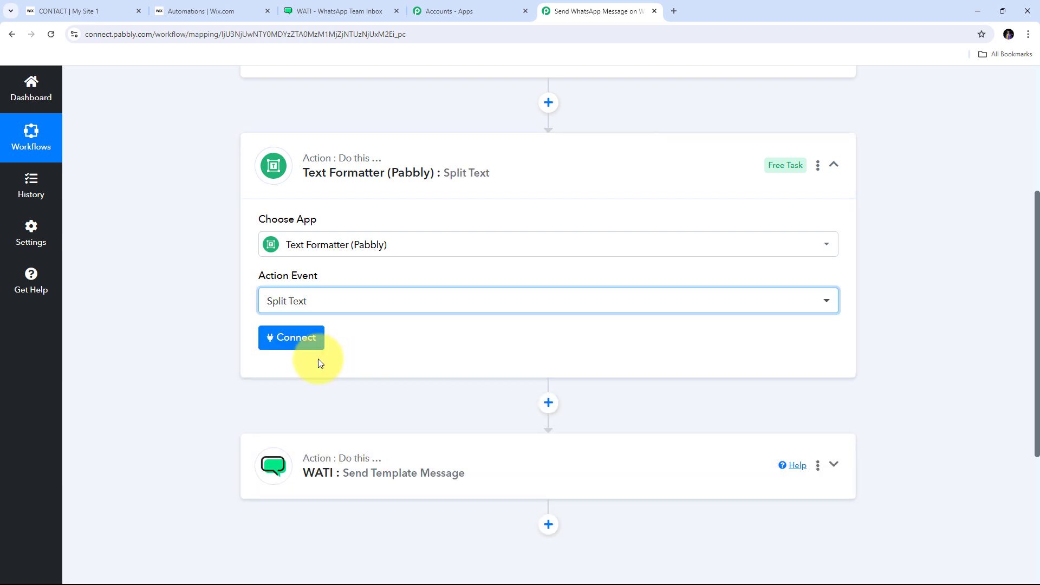
Step: Connect the Split Text step and map the Wix form's phone number into Text to Split
left_click(281, 342)
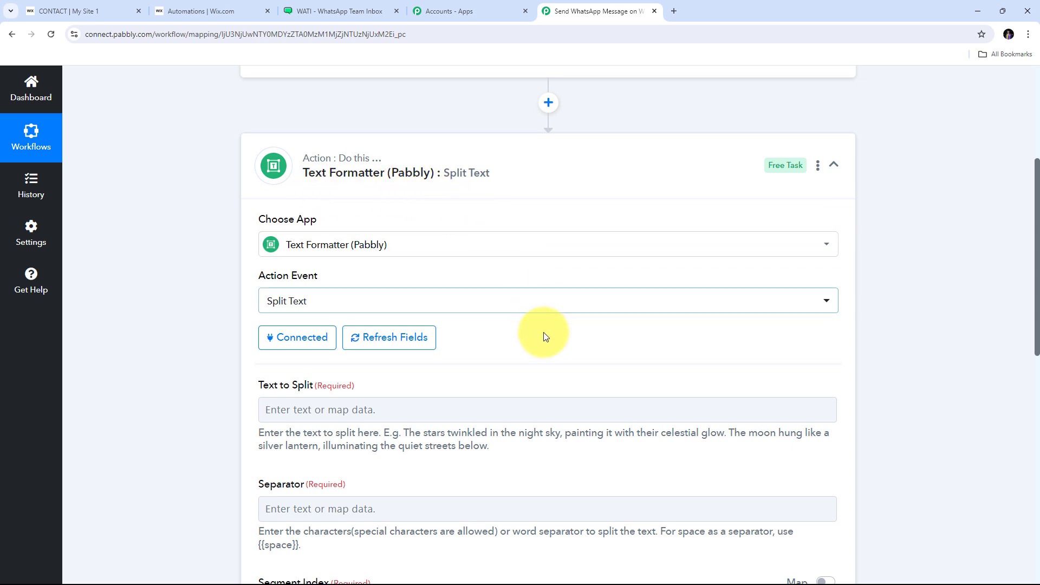
scroll(522, 361, "down", 2)
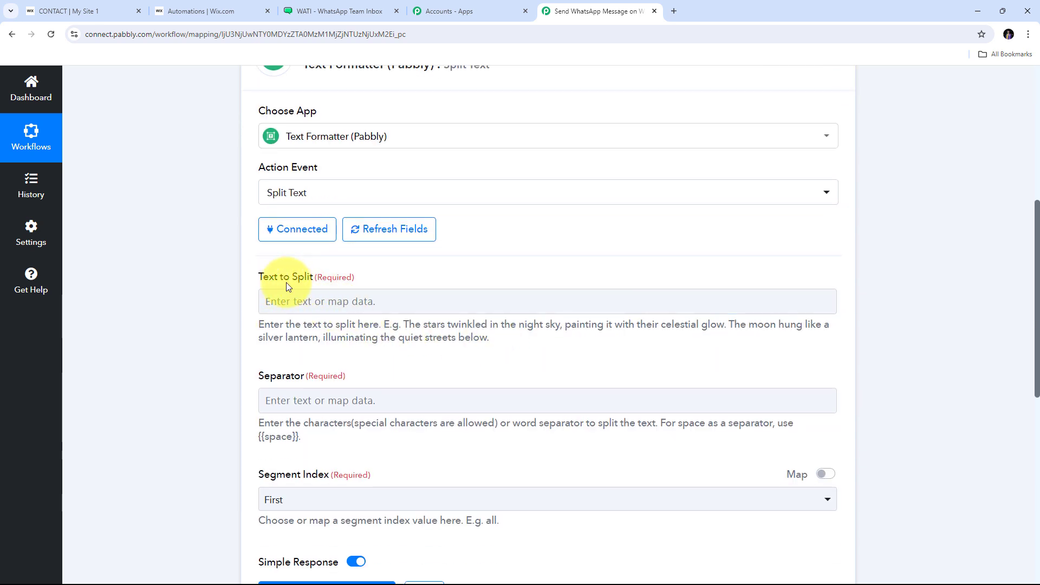
left_click(291, 300)
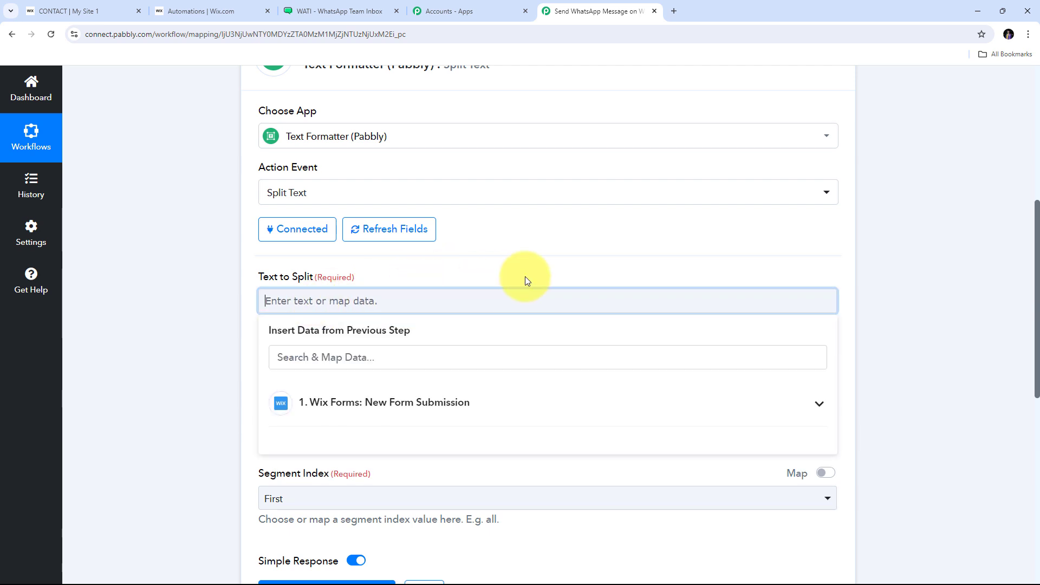
scroll(400, 360, "down", 1)
left_click(441, 350)
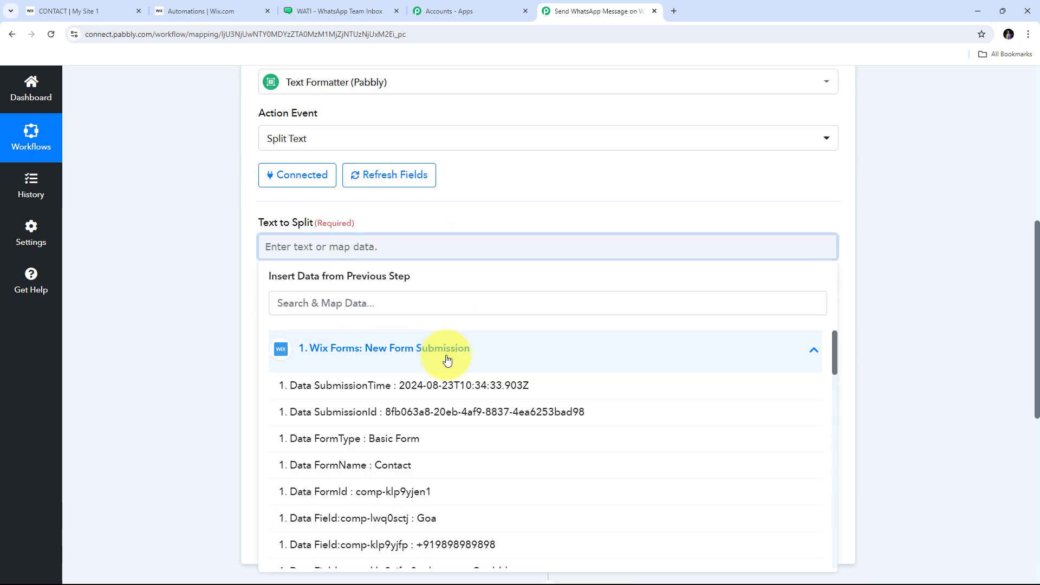
scroll(446, 366, "down", 2)
scroll(446, 365, "down", 1)
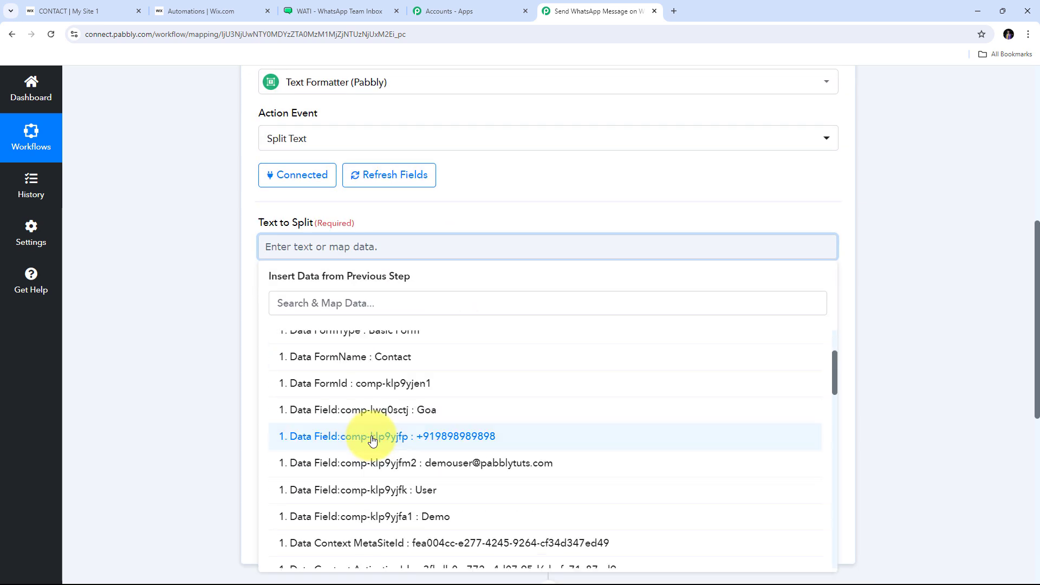
left_click(448, 437)
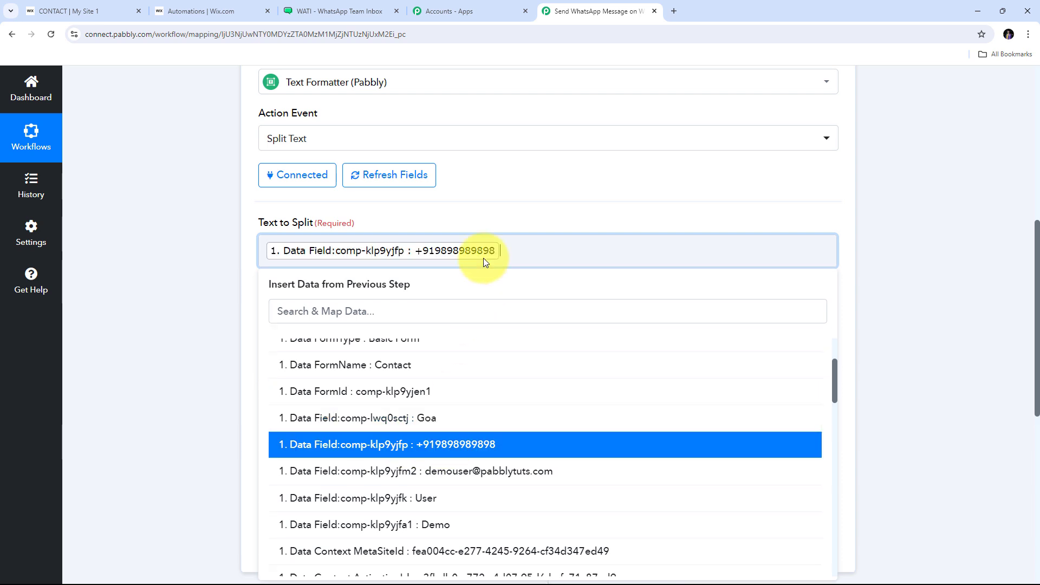
left_click(487, 197)
scroll(262, 279, "down", 1)
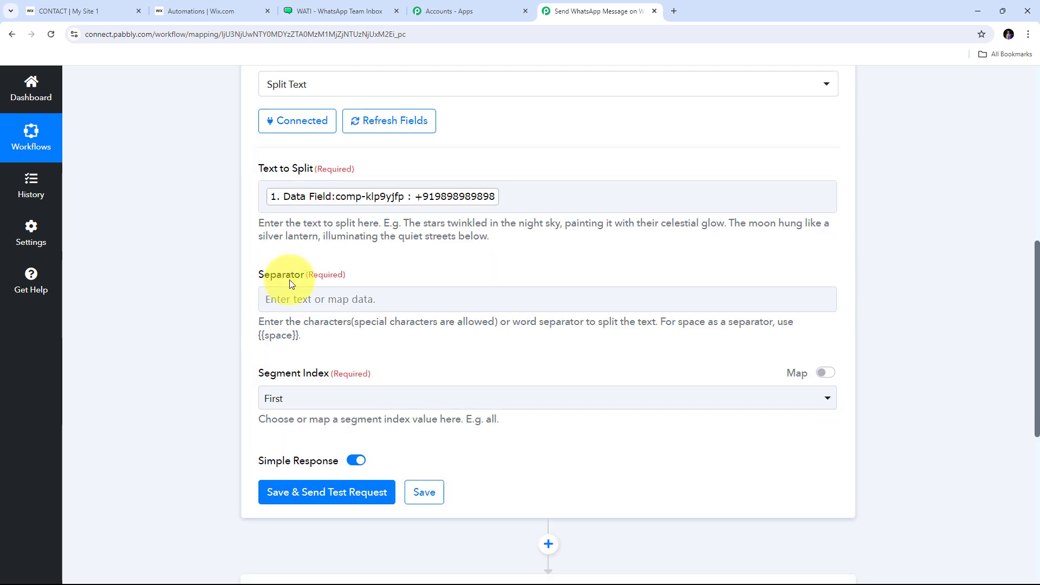
Step: Set the Separator to + and the Segment Index to All
left_click(291, 298)
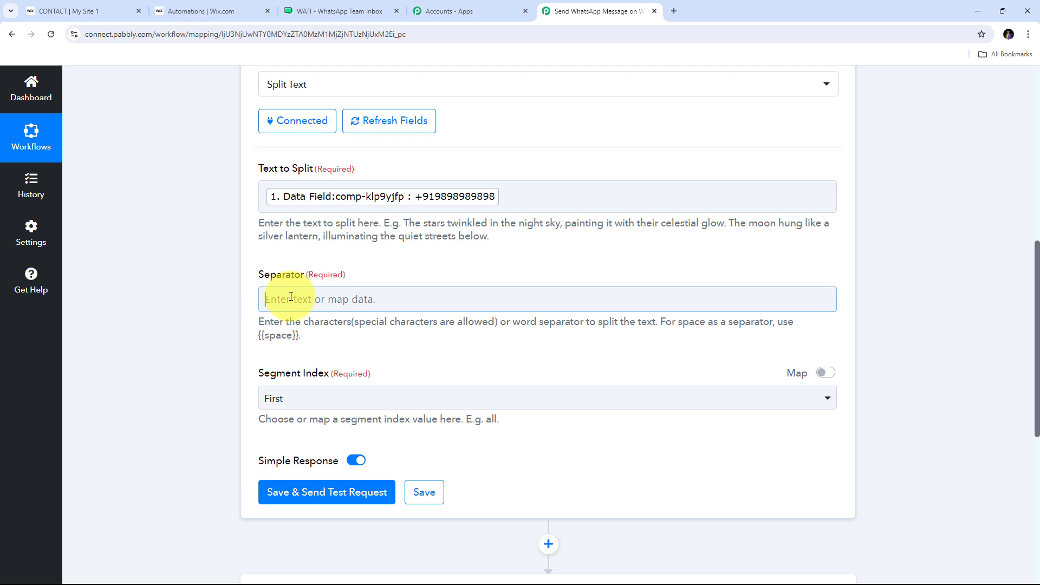
type("+")
left_click(297, 260)
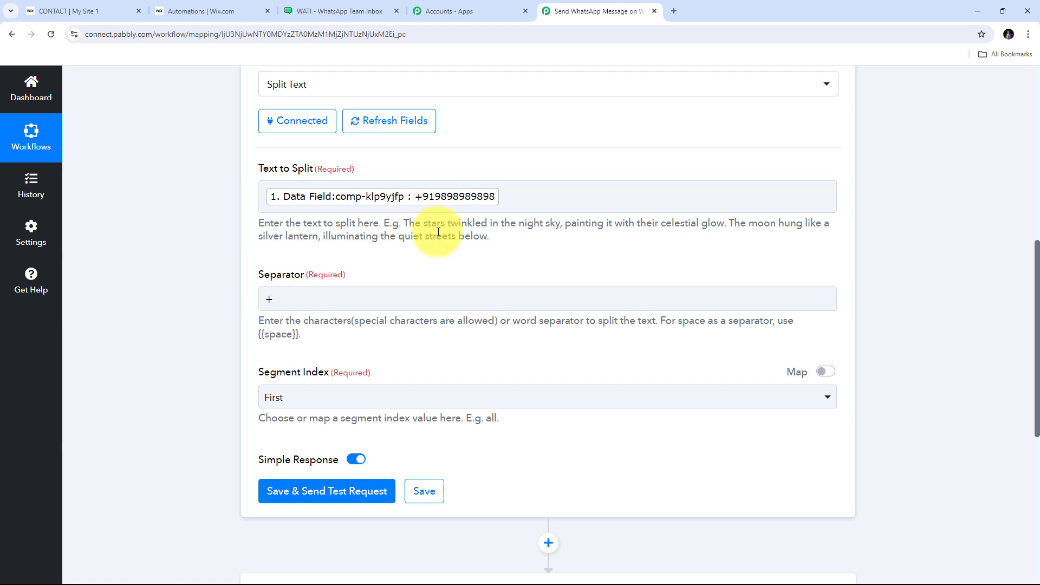
scroll(318, 316, "down", 1)
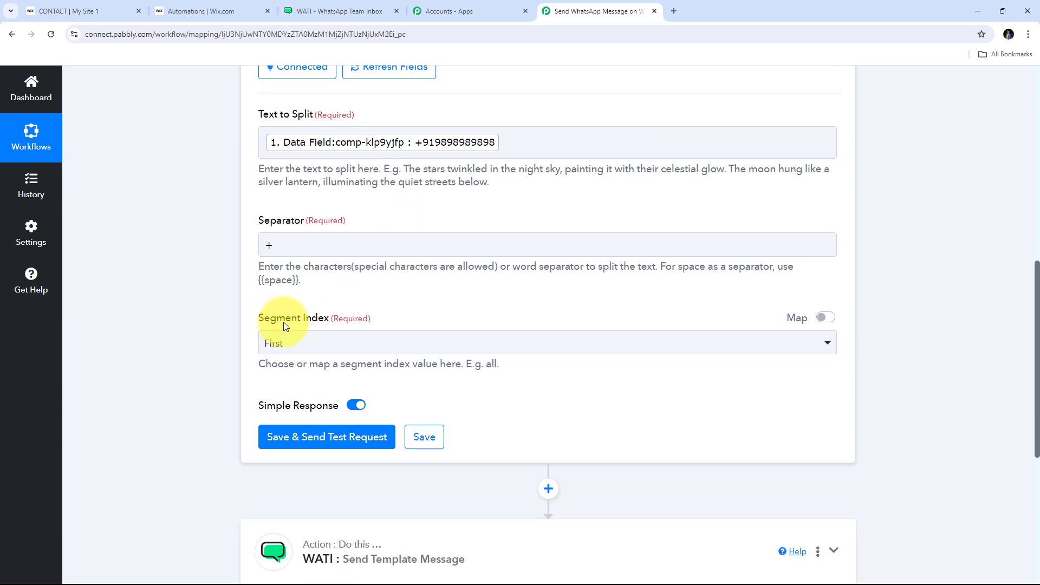
left_click(430, 351)
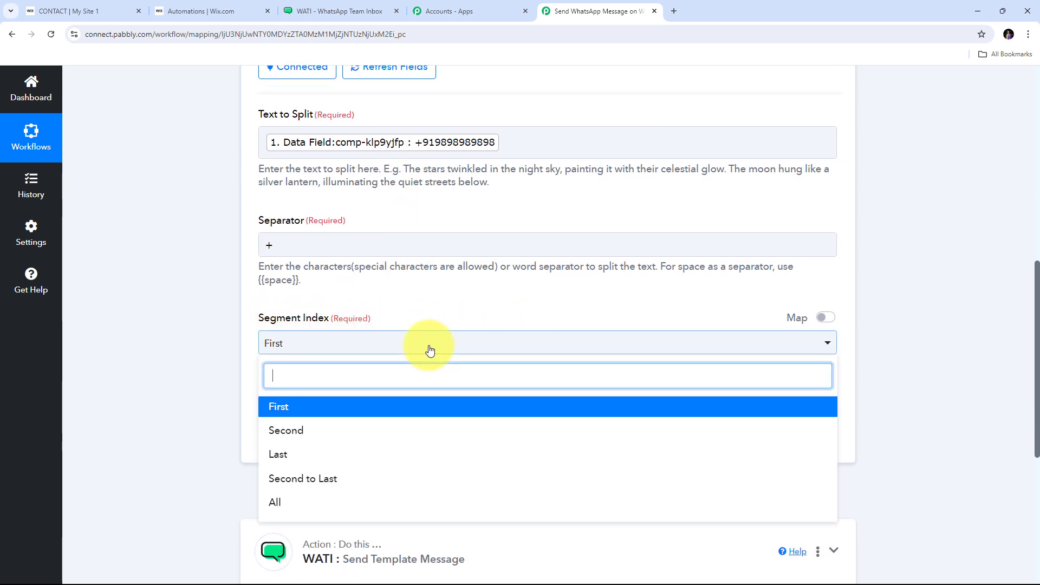
left_click(281, 504)
Step: Save and test the split, checking the bare number returned as Result 1
scroll(415, 282, "down", 2)
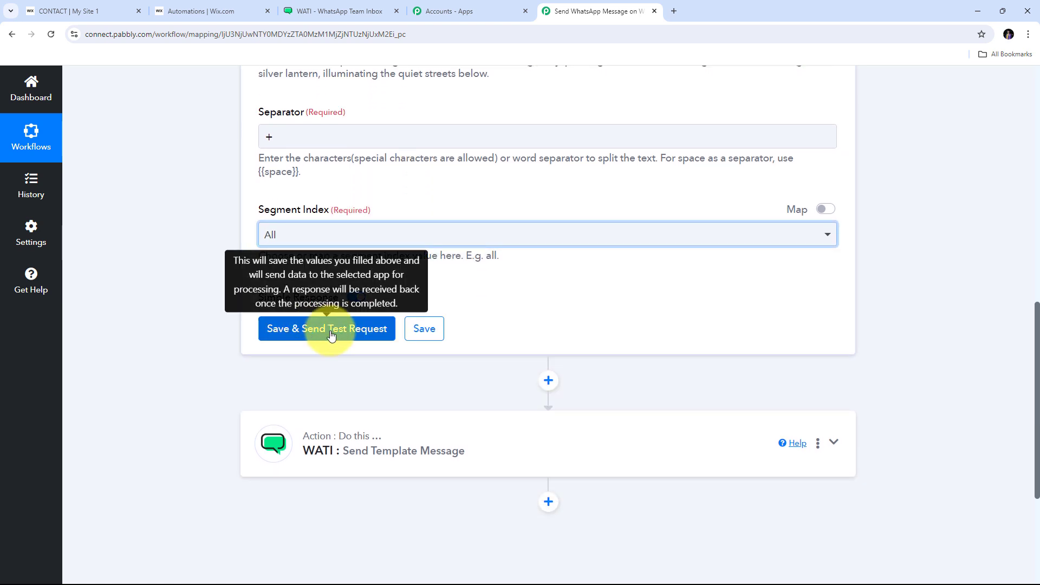
left_click(332, 333)
scroll(550, 350, "down", 1)
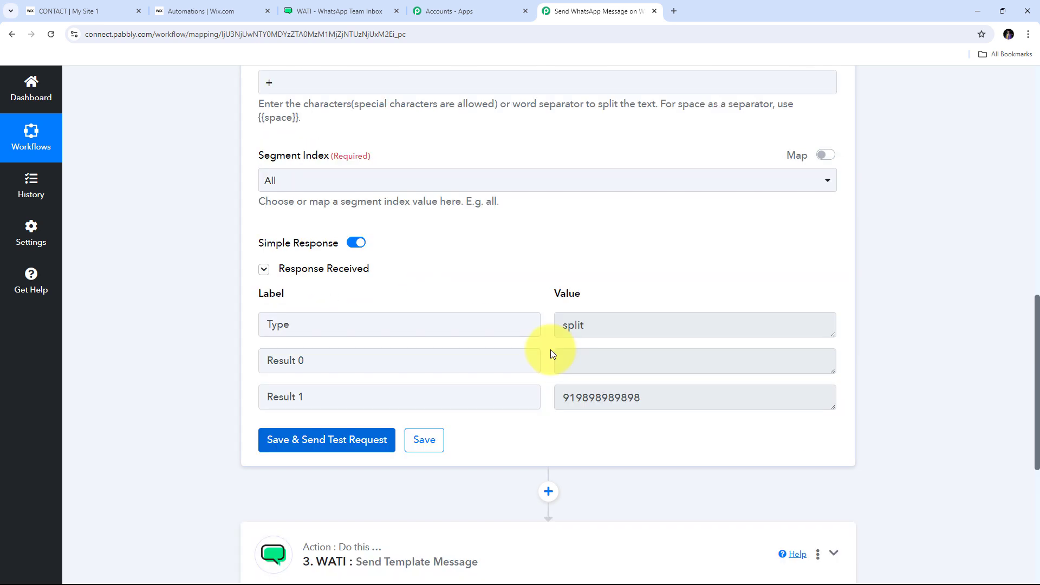
left_click_drag(674, 401, 528, 397)
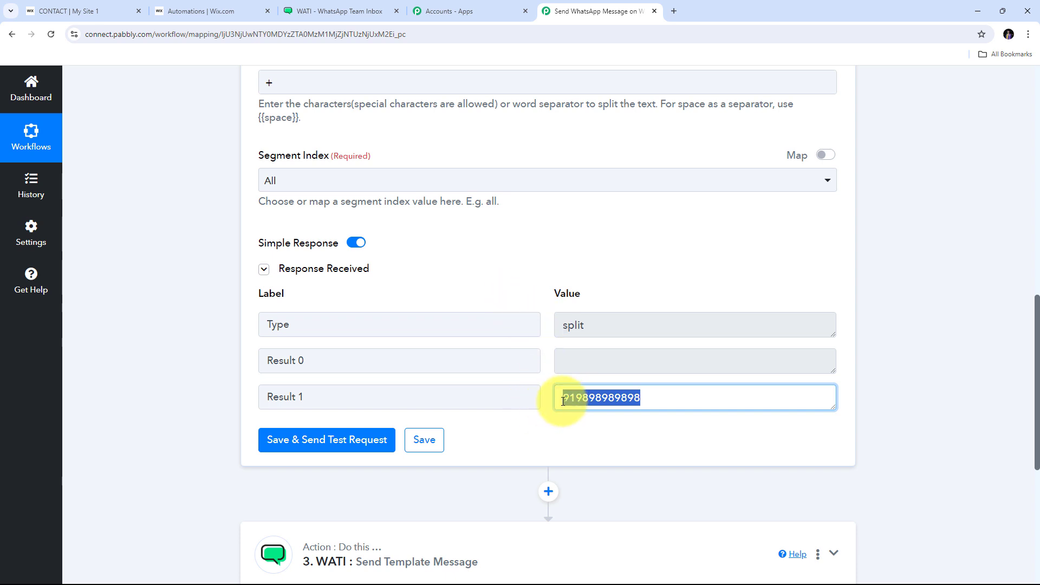
scroll(529, 278, "down", 4)
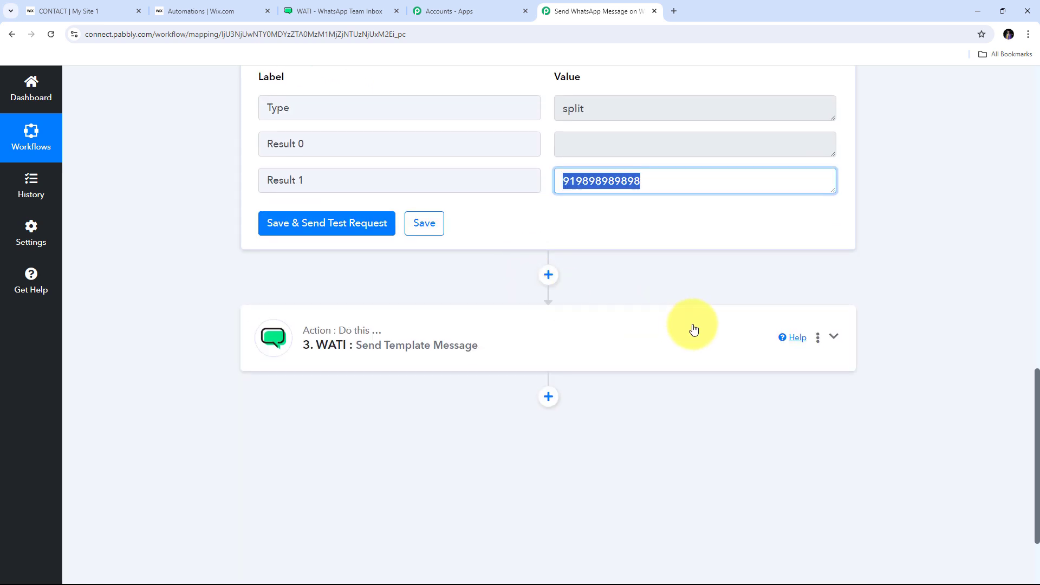
left_click(835, 338)
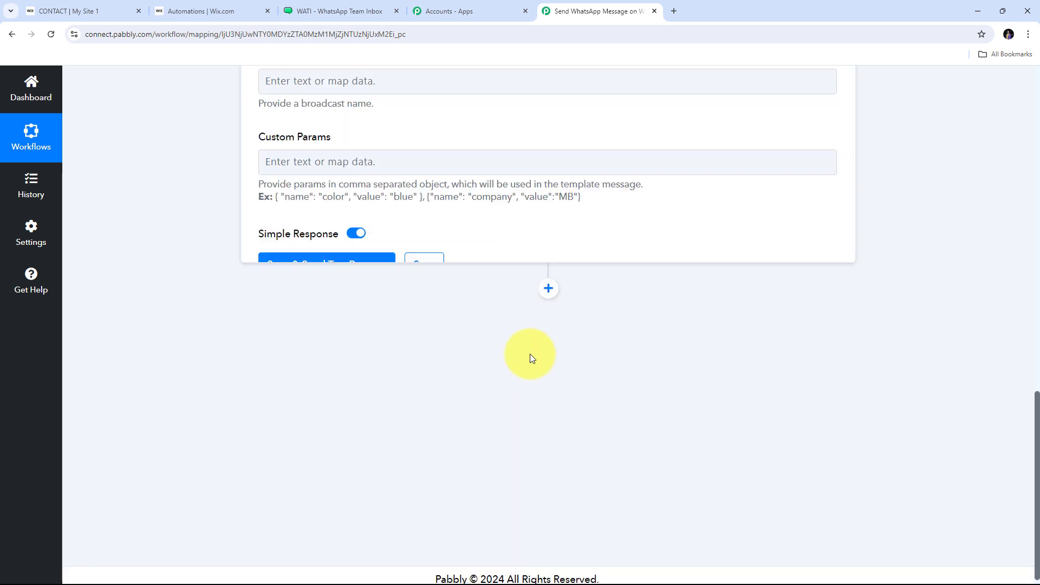
scroll(530, 325, "up", 9)
left_click(510, 414)
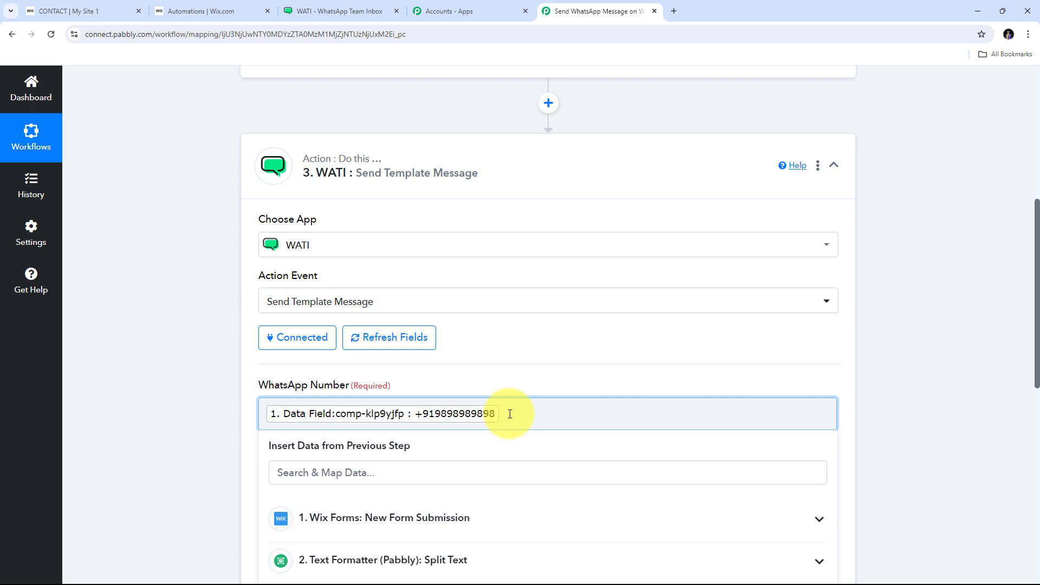
key("BackSpace")
scroll(453, 343, "down", 2)
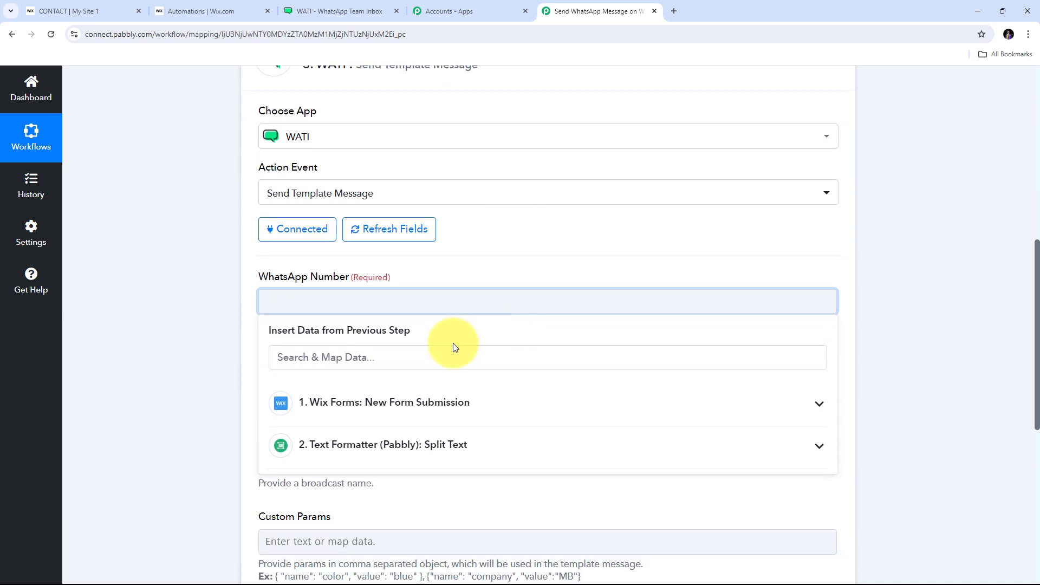
left_click(381, 453)
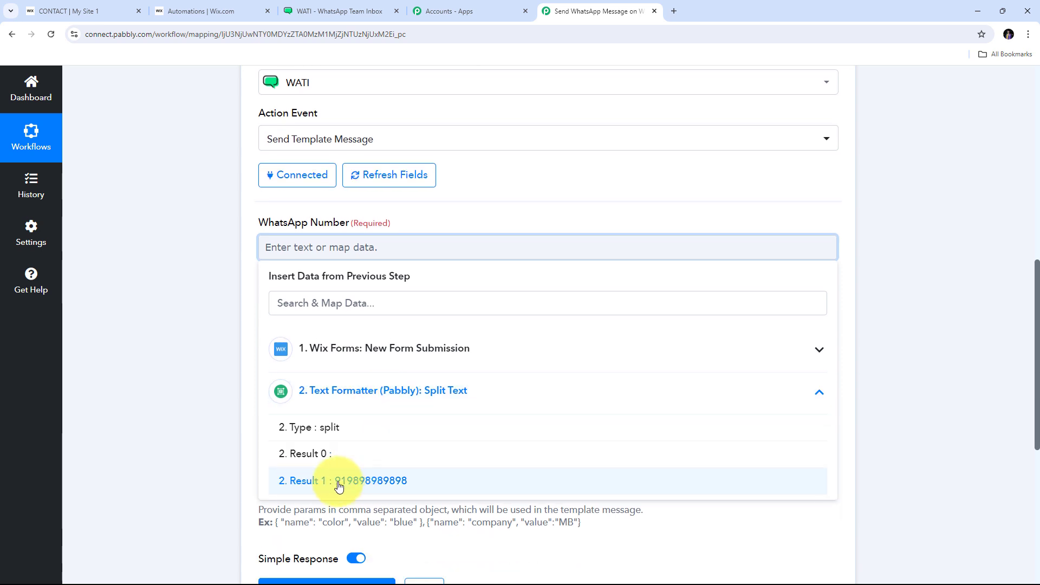
left_click(384, 482)
left_click(482, 212)
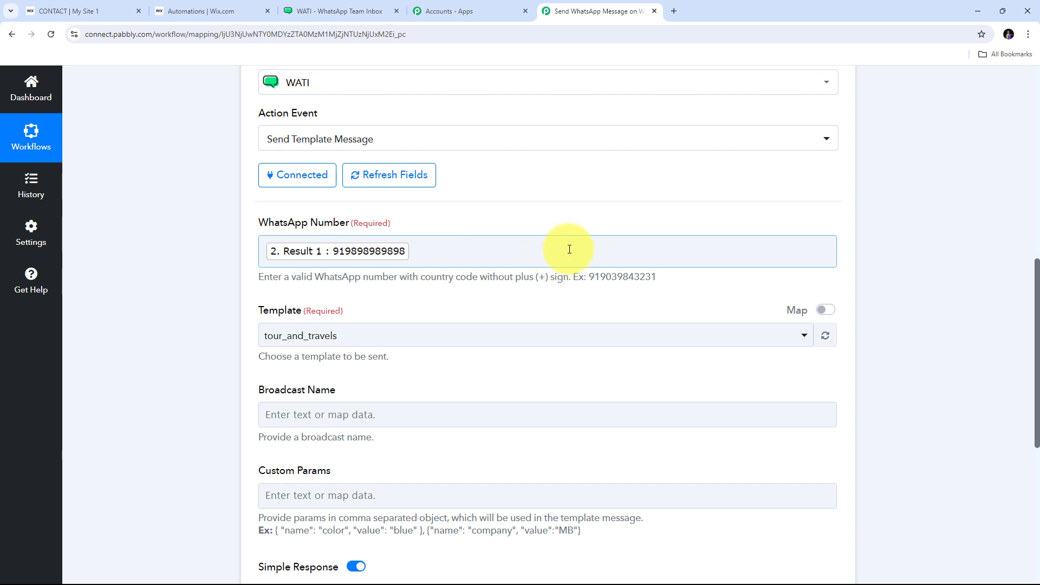
scroll(591, 249, "down", 1)
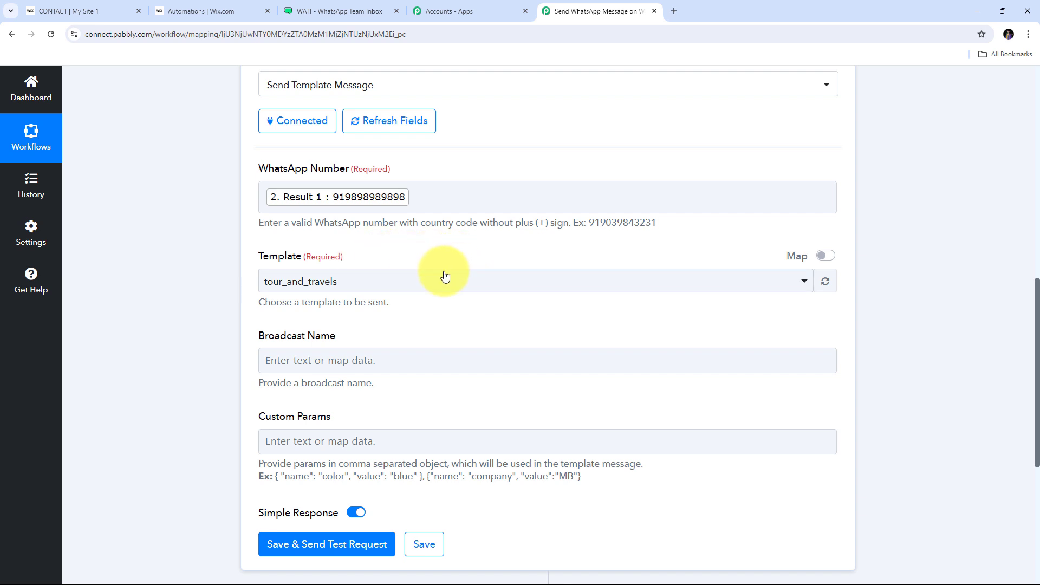
Step: Show WATI's Templates list, with tour_and_travels at the top
left_click(348, 6)
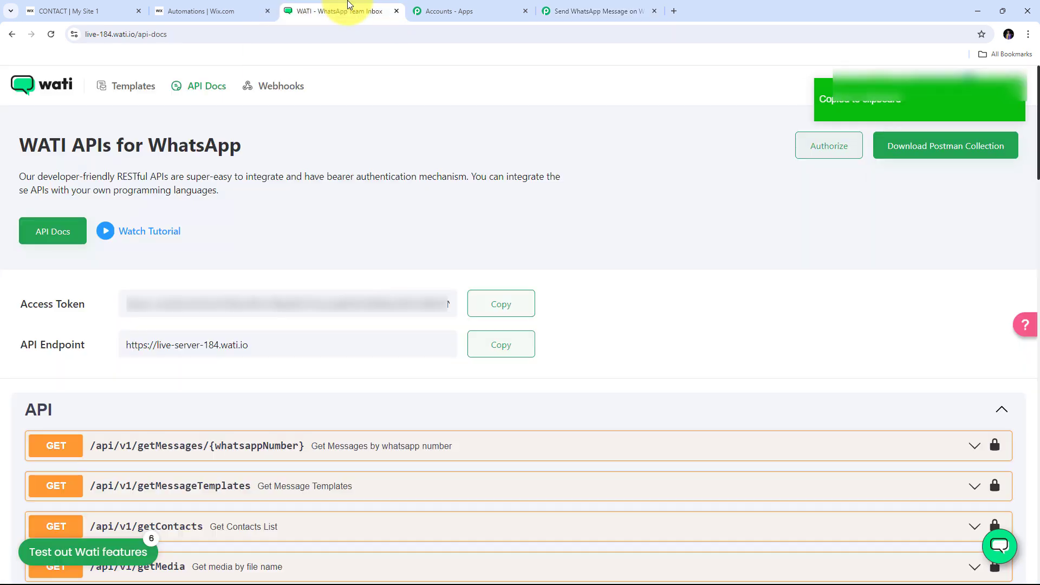
left_click(130, 92)
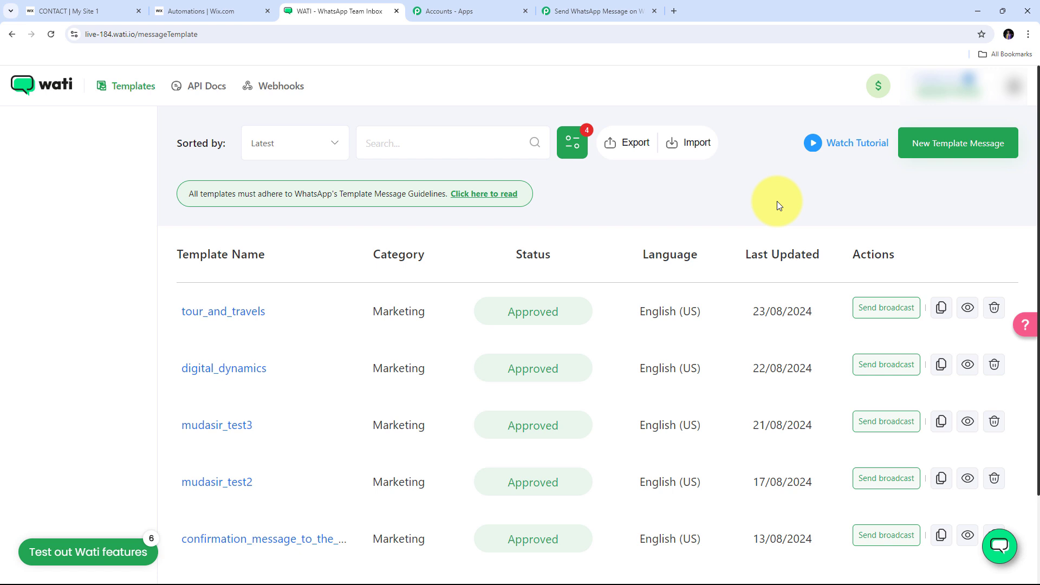
Step: Open the tour_and_travels template in WATI, check its {{name}} and {{city}} body placeholders, and return to Pabbly
left_click(220, 317)
scroll(455, 287, "down", 3)
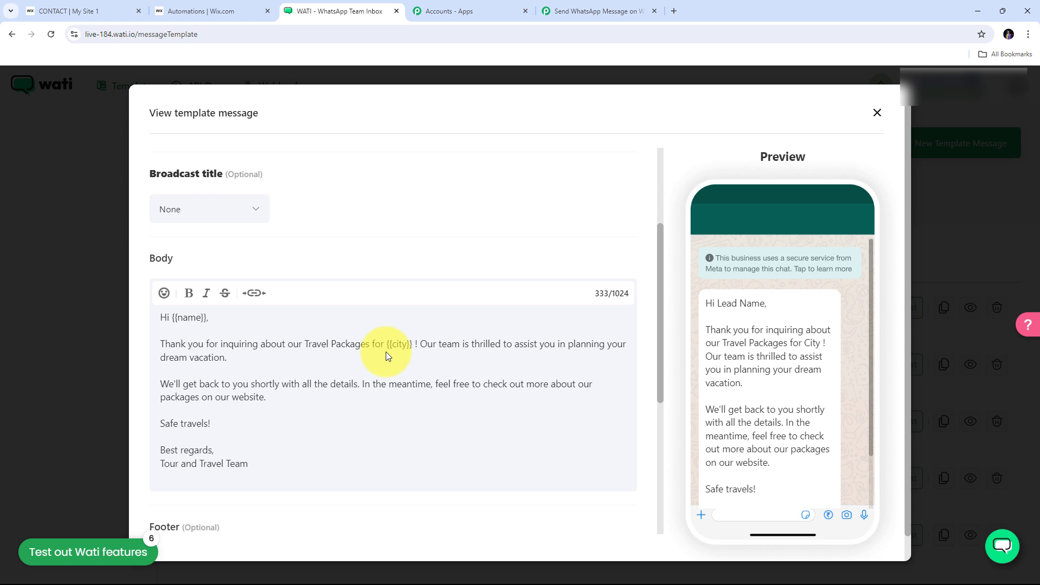
scroll(339, 360, "down", 1)
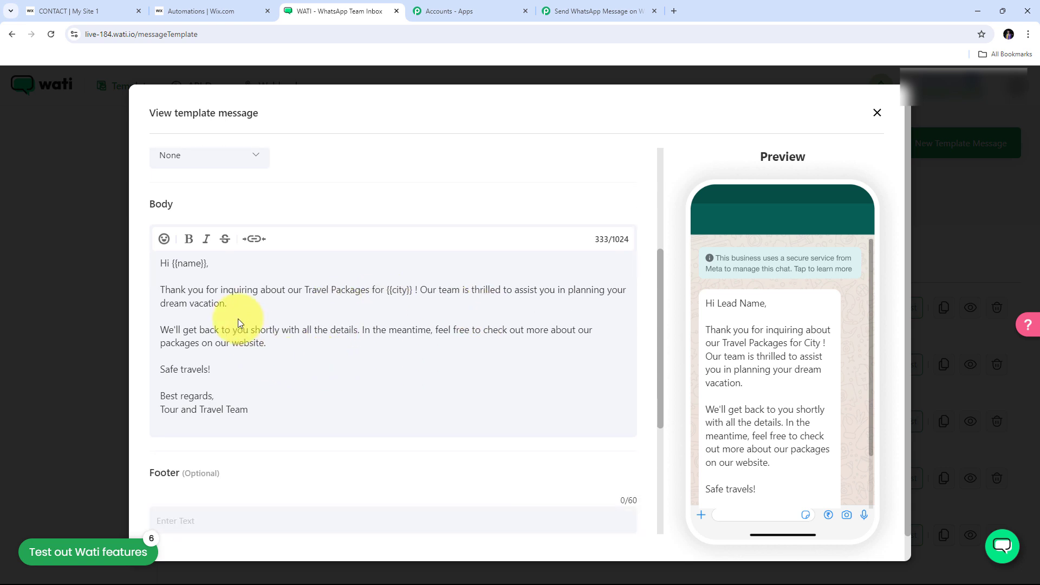
scroll(303, 353, "up", 2)
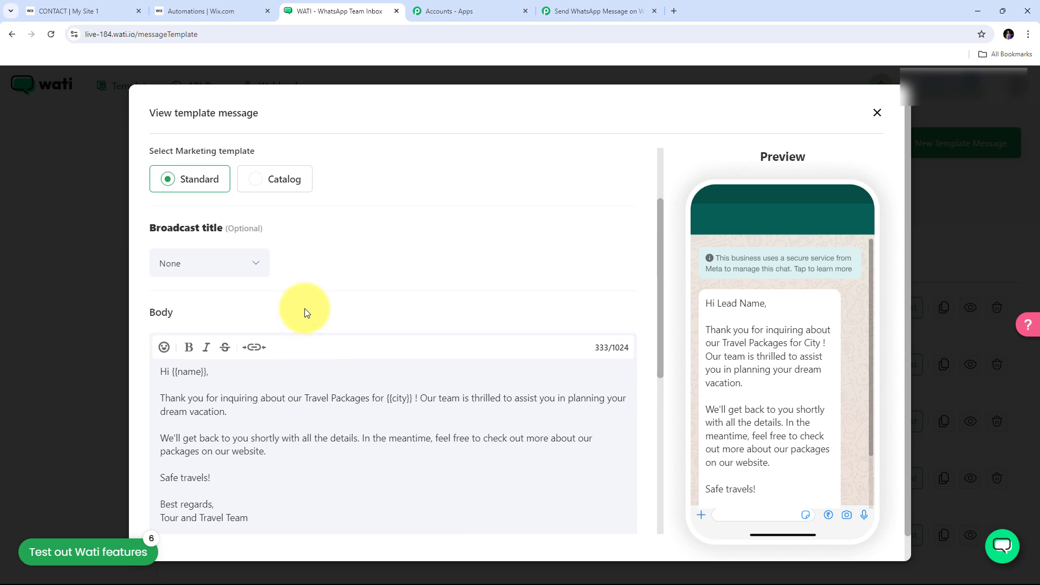
scroll(305, 311, "down", 1)
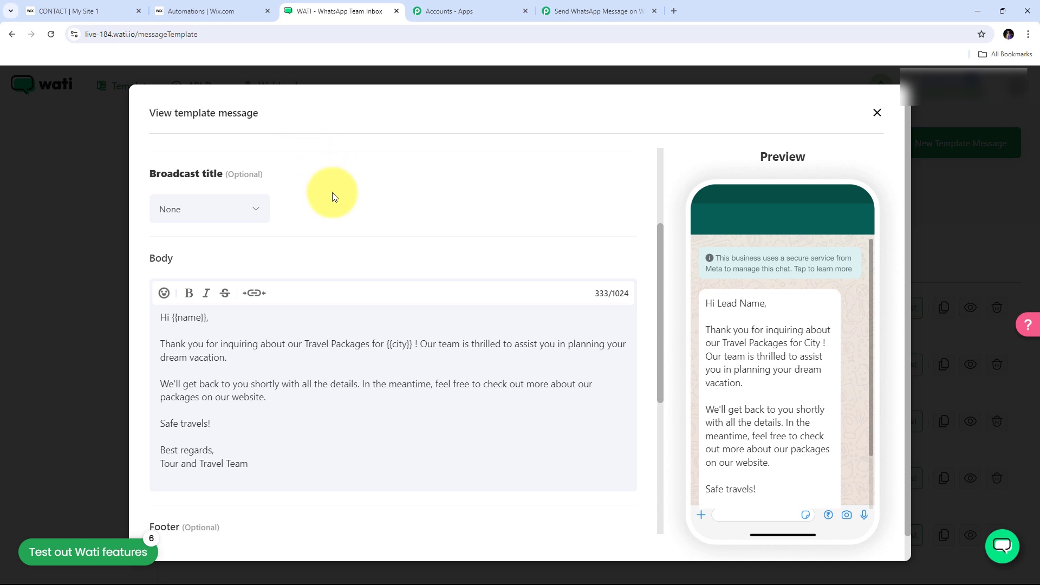
left_click(572, 15)
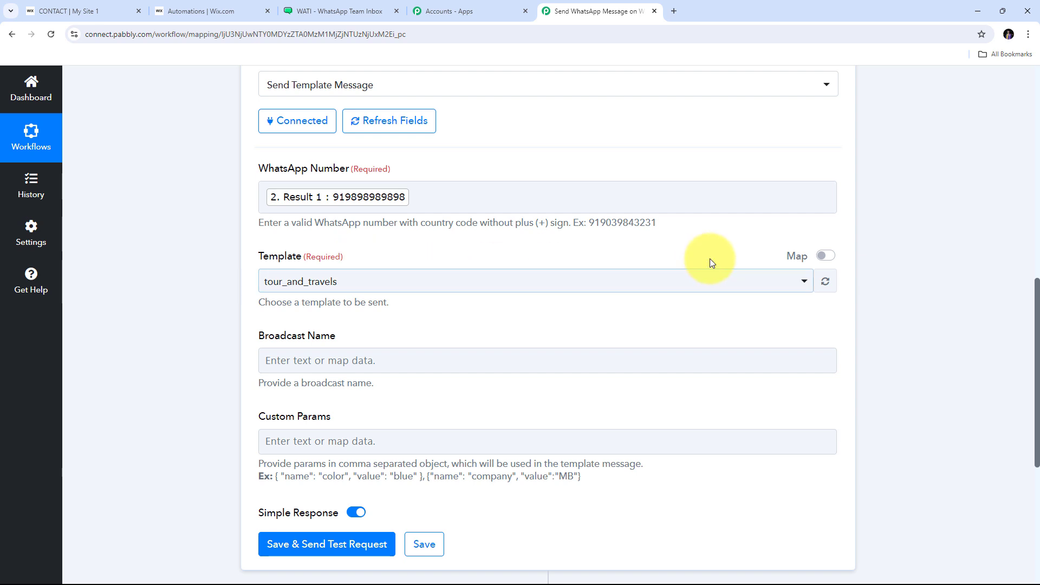
Step: Pick tour_and_travels from the WATI Template dropdown
left_click(537, 280)
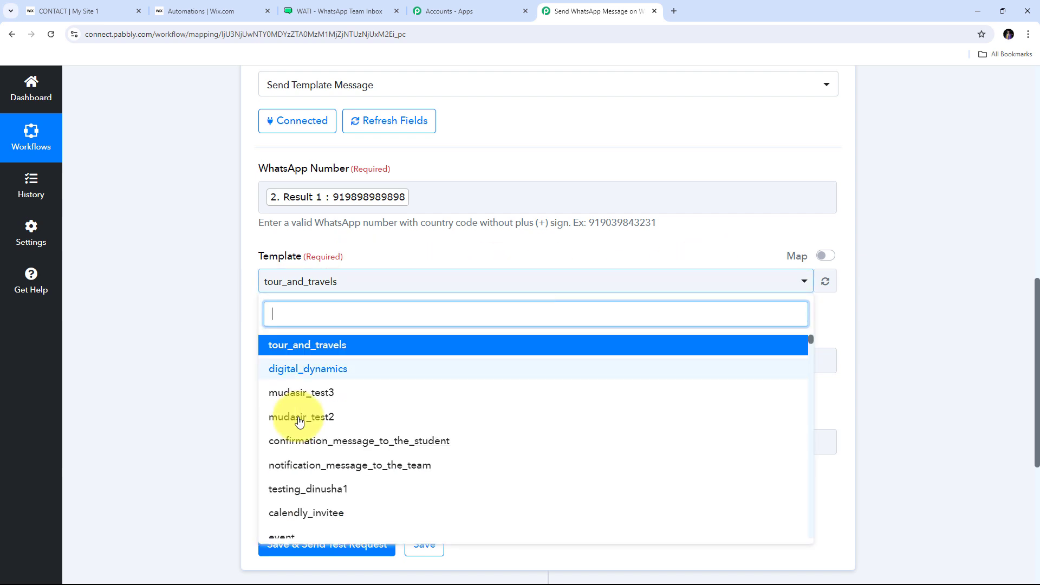
scroll(437, 401, "down", 1)
middle_click(435, 398)
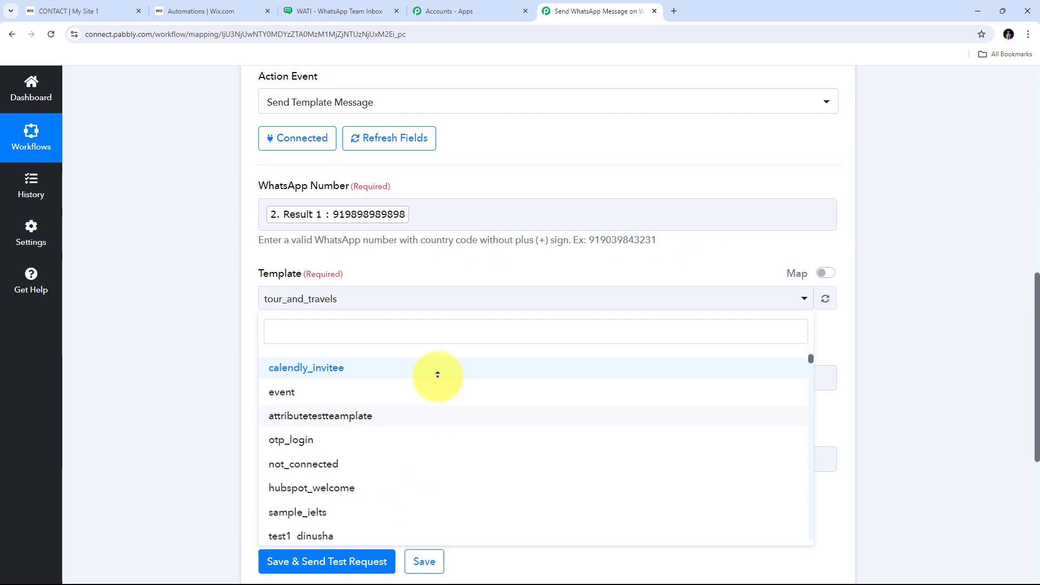
middle_click(436, 394)
scroll(439, 404, "up", 3)
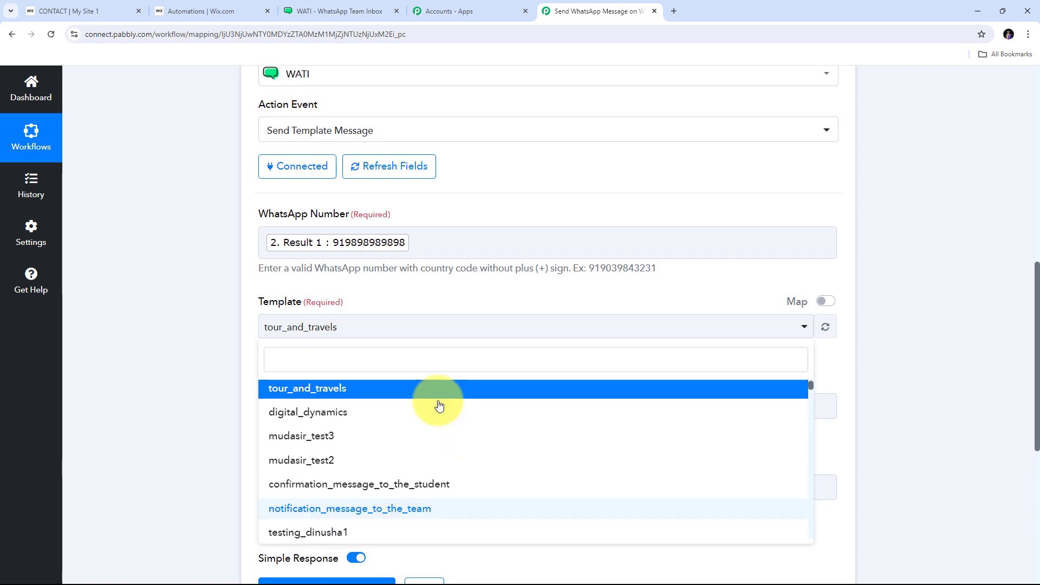
scroll(465, 304, "down", 1)
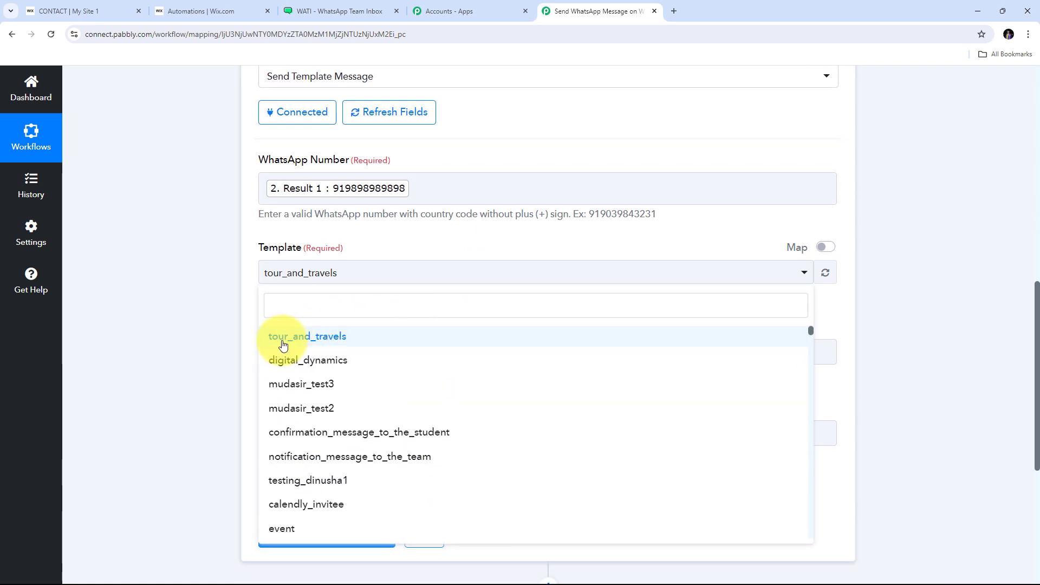
left_click(313, 343)
Step: Enter None as the Broadcast Name
scroll(411, 262, "down", 2)
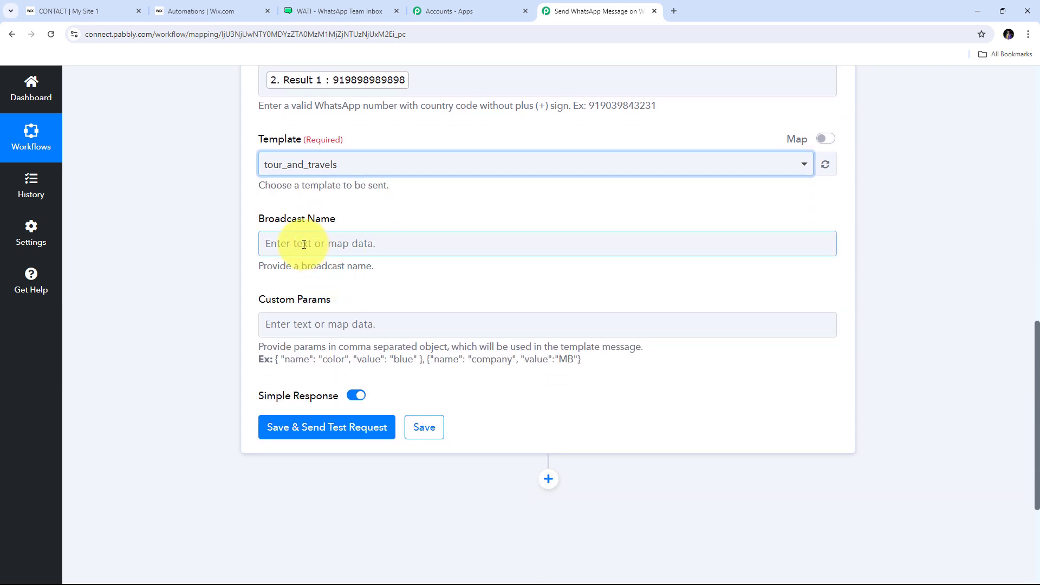
left_click(306, 250)
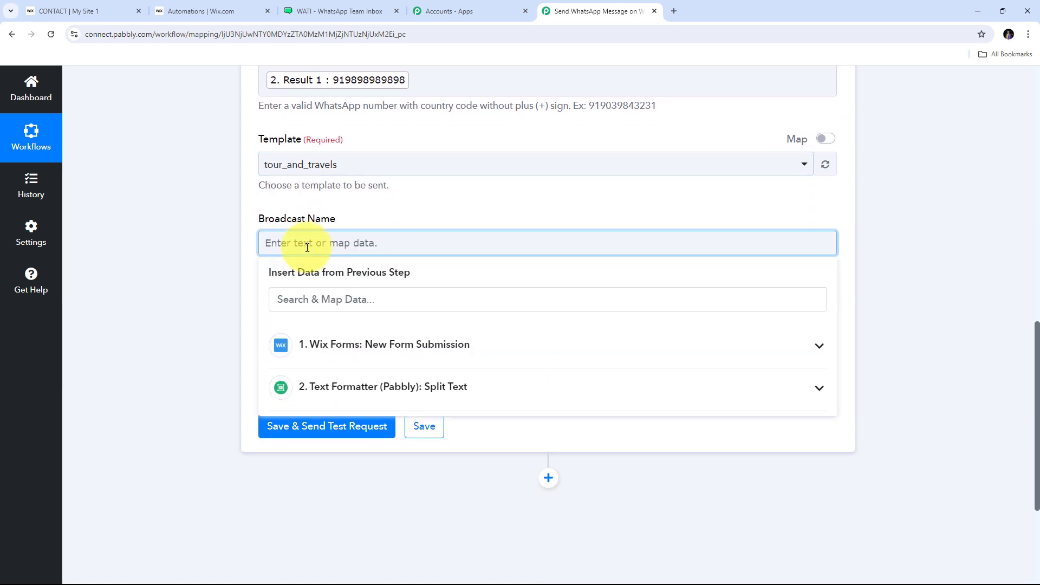
type("None")
left_click(348, 221)
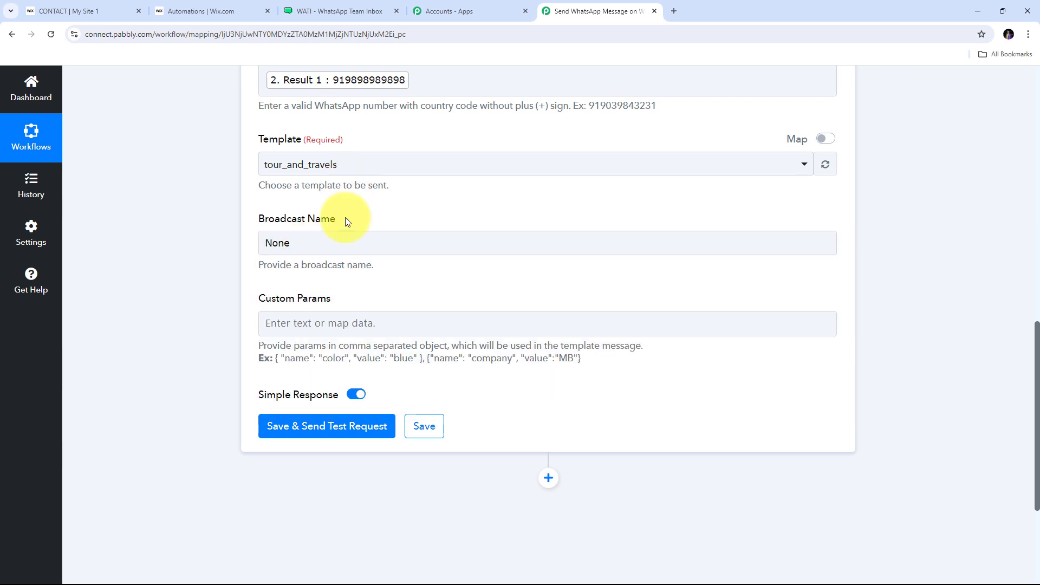
left_click(270, 319)
scroll(271, 310, "down", 1)
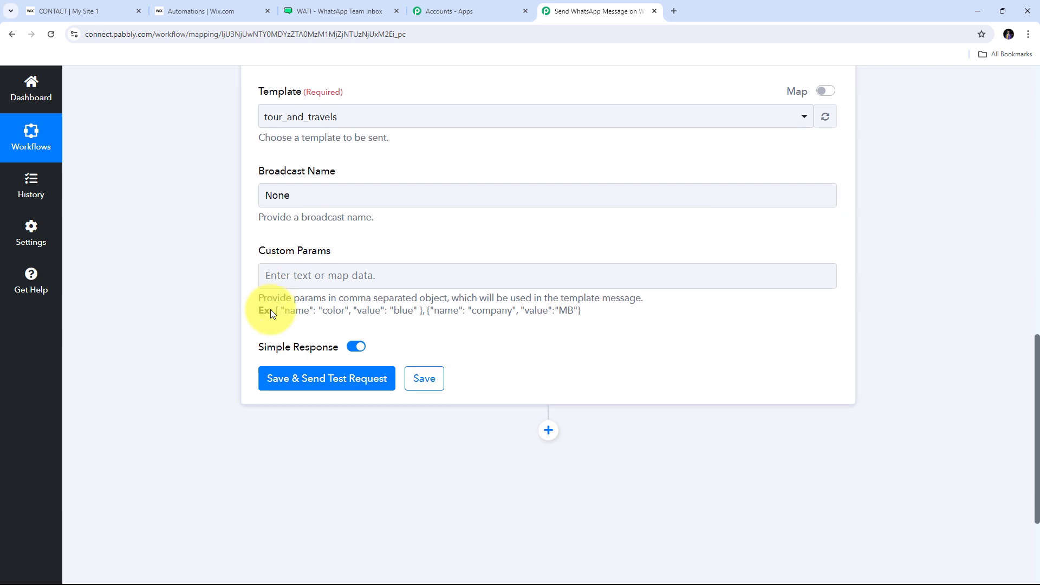
Step: Paste the example parameter into Custom Params, renaming color to name and clearing the value blue
left_click(358, 255)
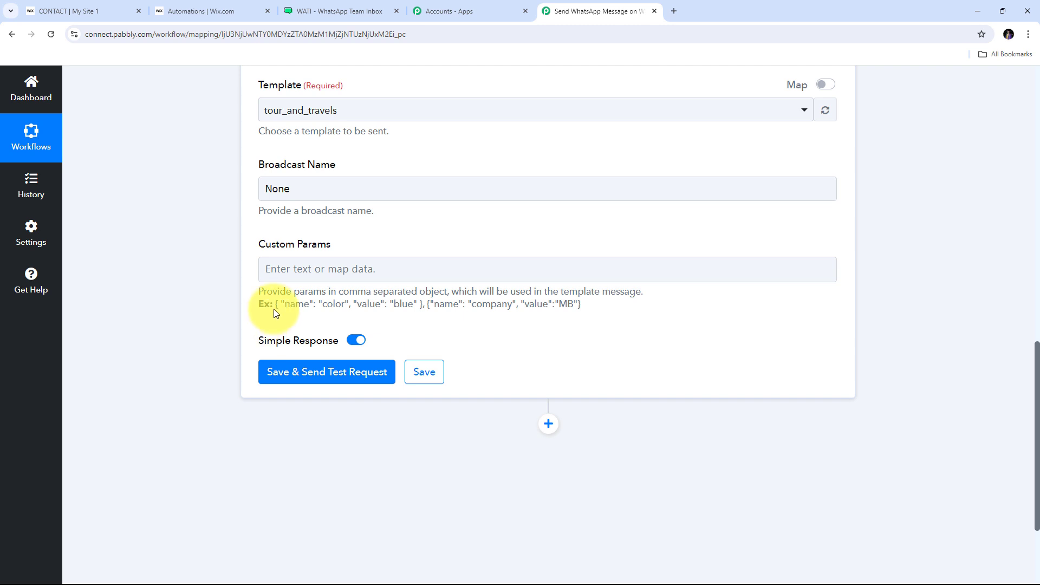
left_click_drag(275, 304, 599, 315)
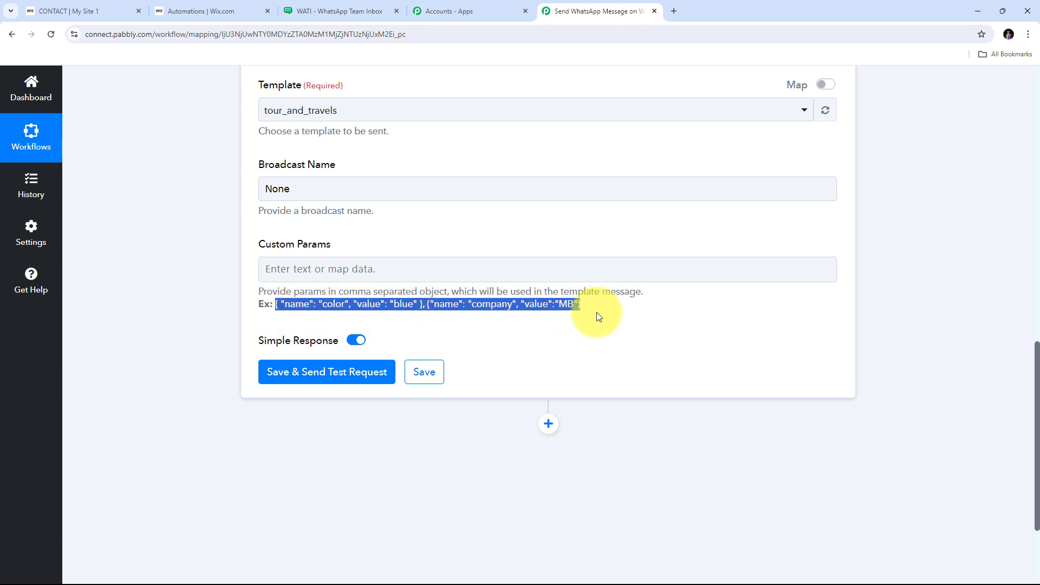
left_click(356, 313)
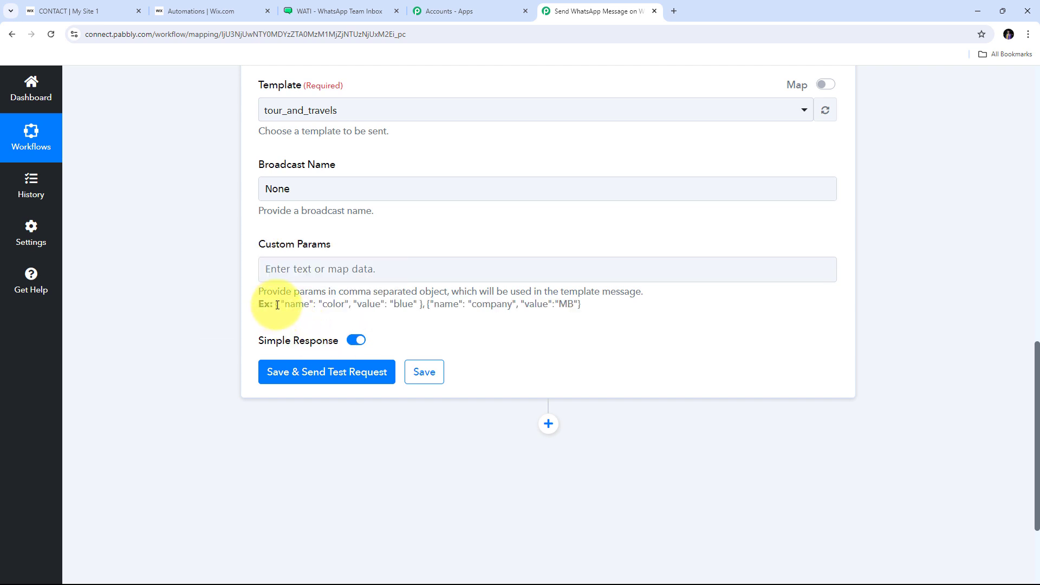
left_click_drag(275, 305, 422, 307)
left_click(303, 269)
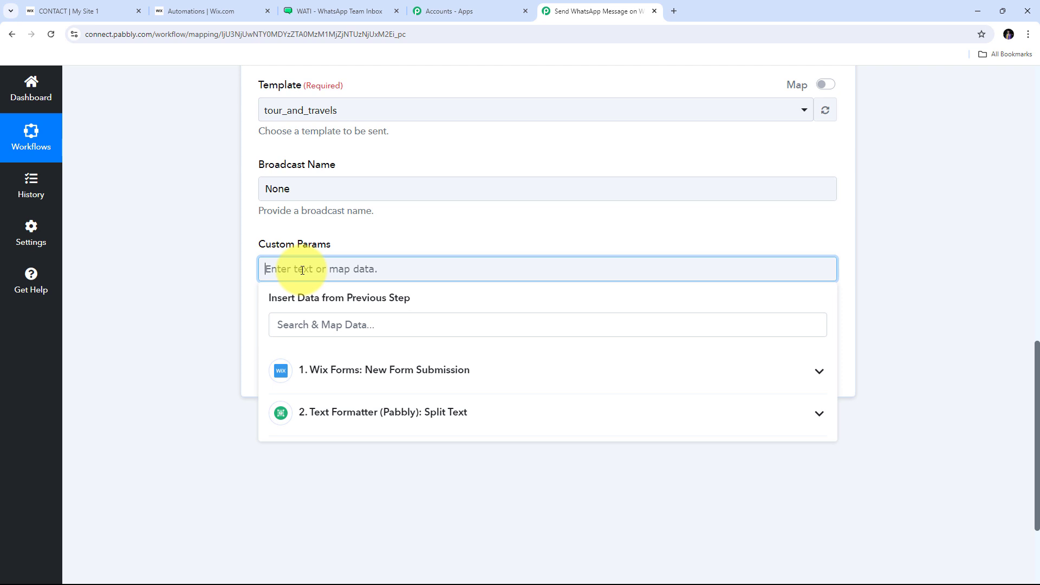
key("ctrl+v")
left_click_drag(326, 269, 346, 270)
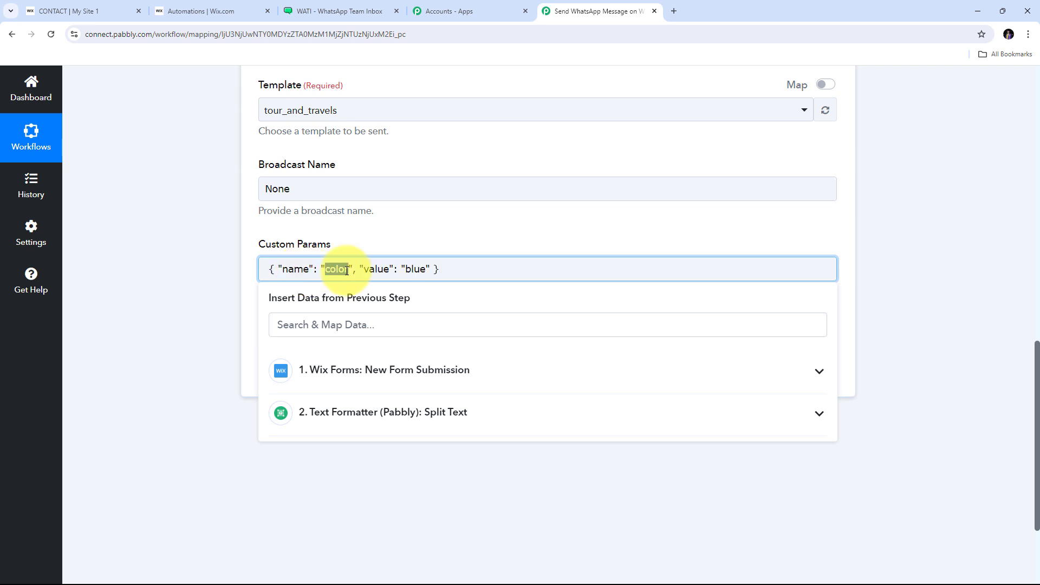
type("name")
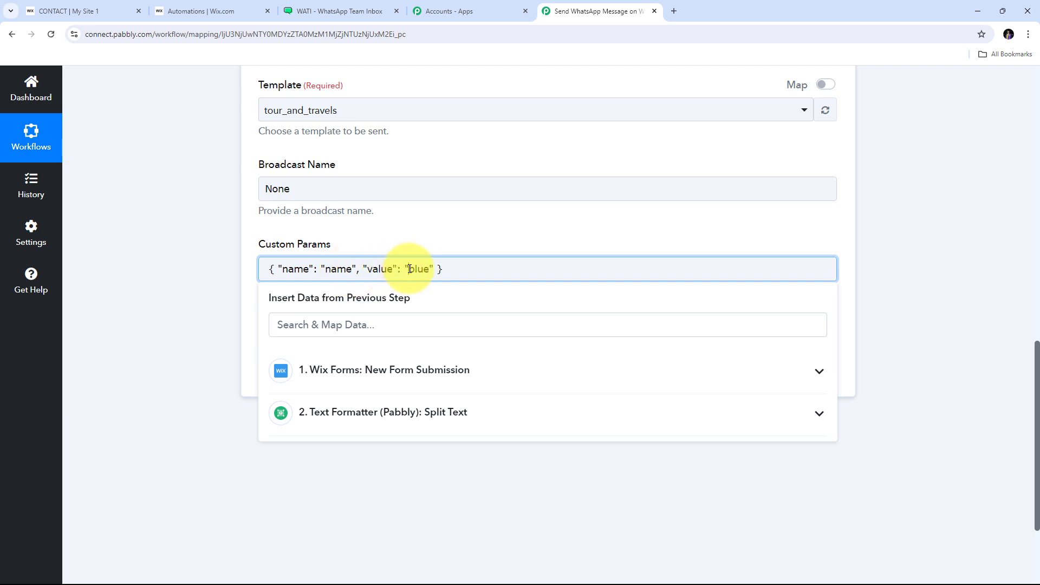
left_click_drag(409, 269, 428, 269)
key("BackSpace")
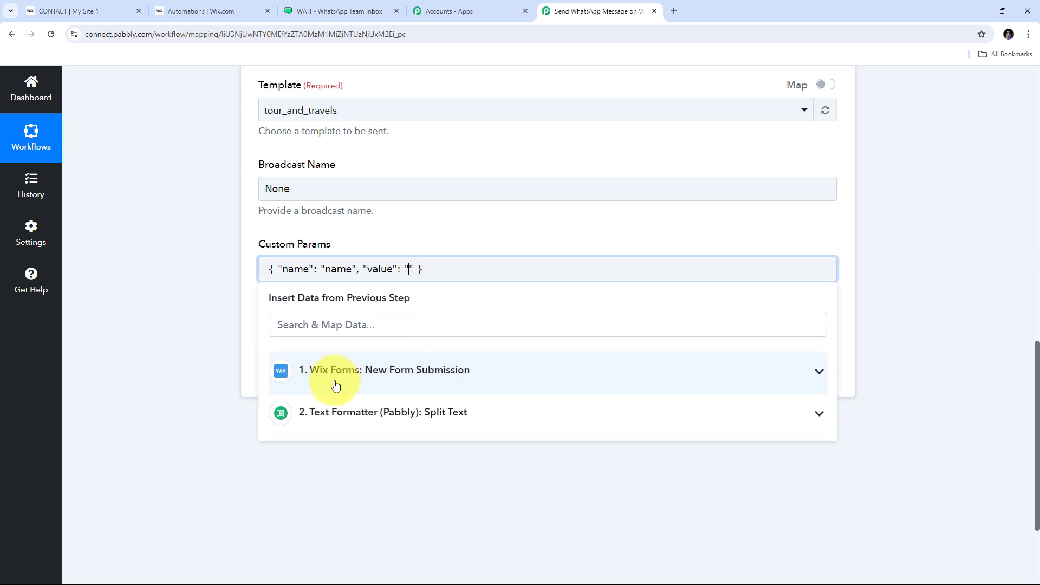
Step: Map the name value to the Wix form's first-name and last-name fields
left_click(549, 375)
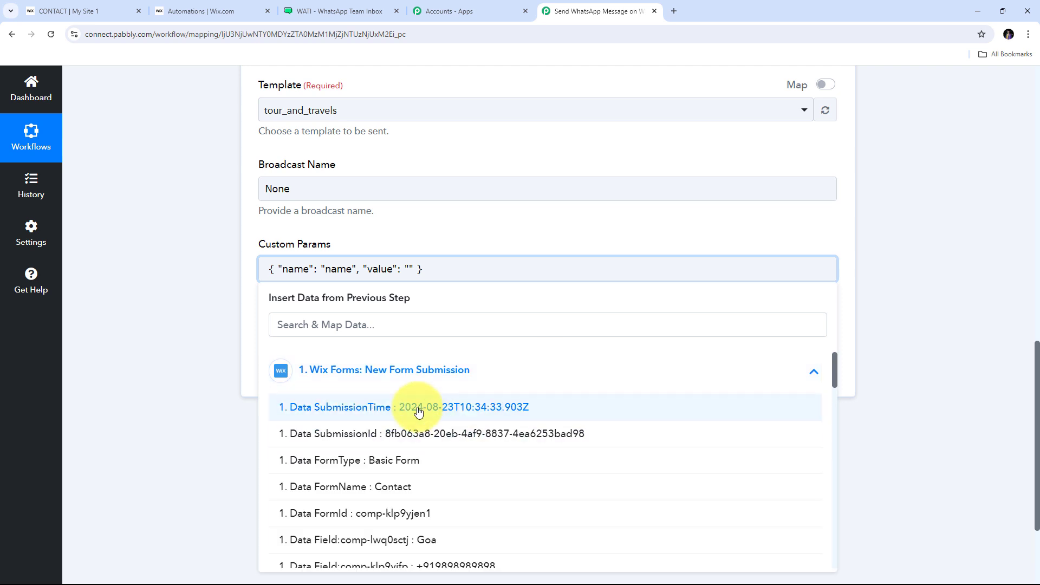
scroll(418, 352, "down", 2)
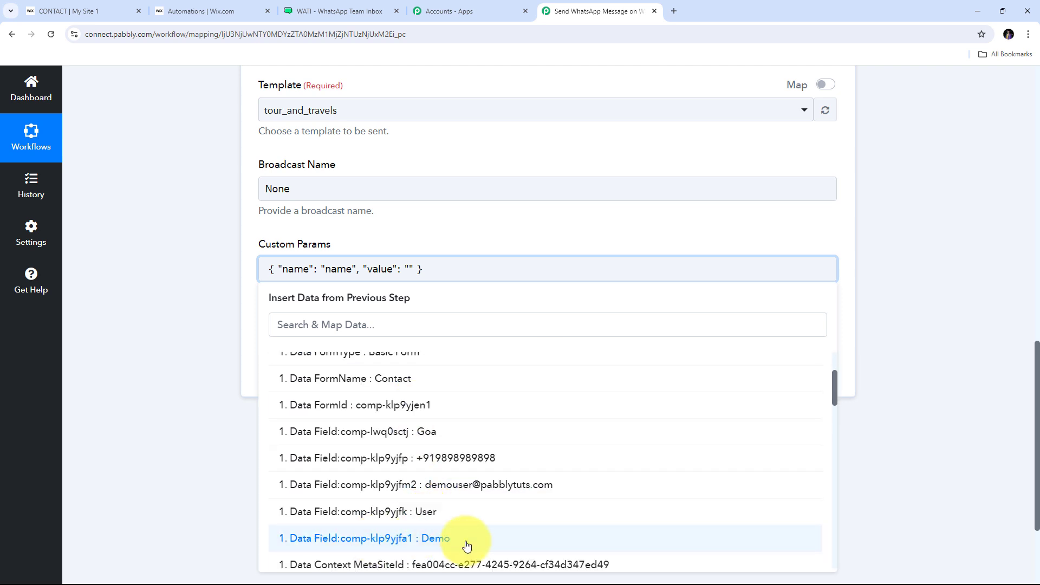
left_click(429, 539)
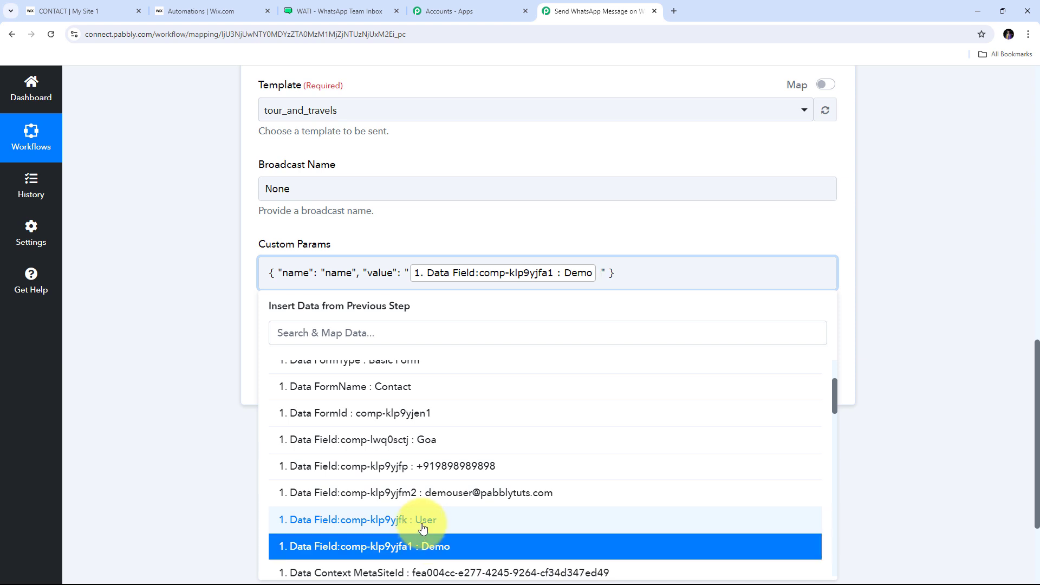
left_click(426, 521)
left_click(607, 225)
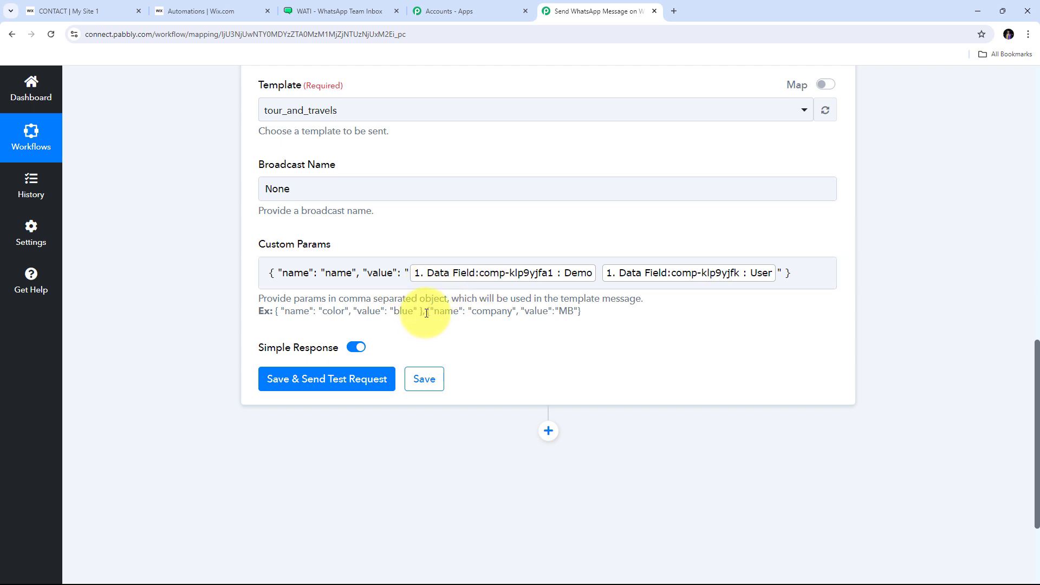
left_click(801, 277)
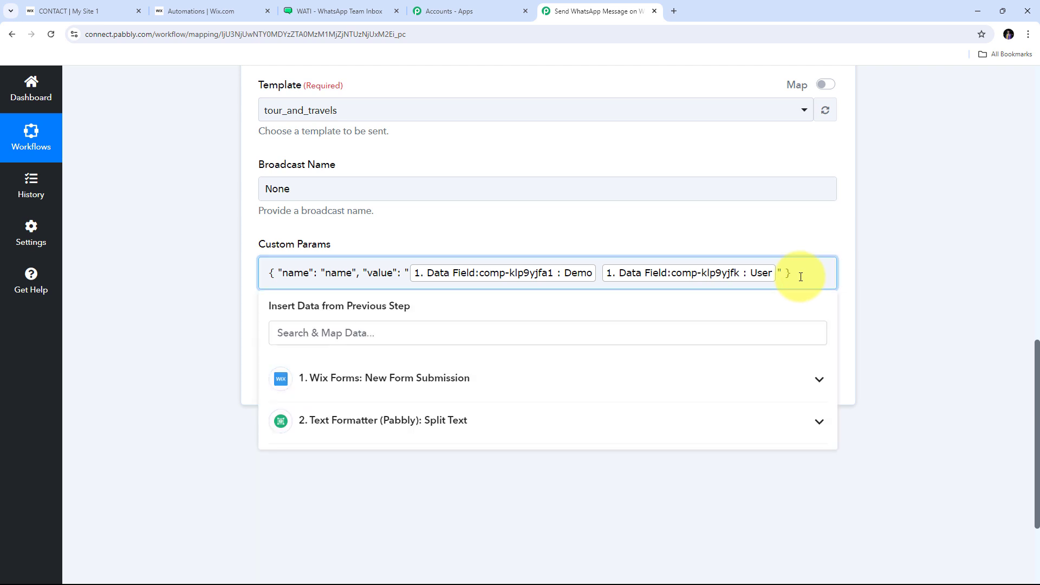
Step: Add a second example parameter after a comma, renaming company to city and deleting MB
type(",")
left_click_drag(427, 308, 610, 313)
key("ctrl+c")
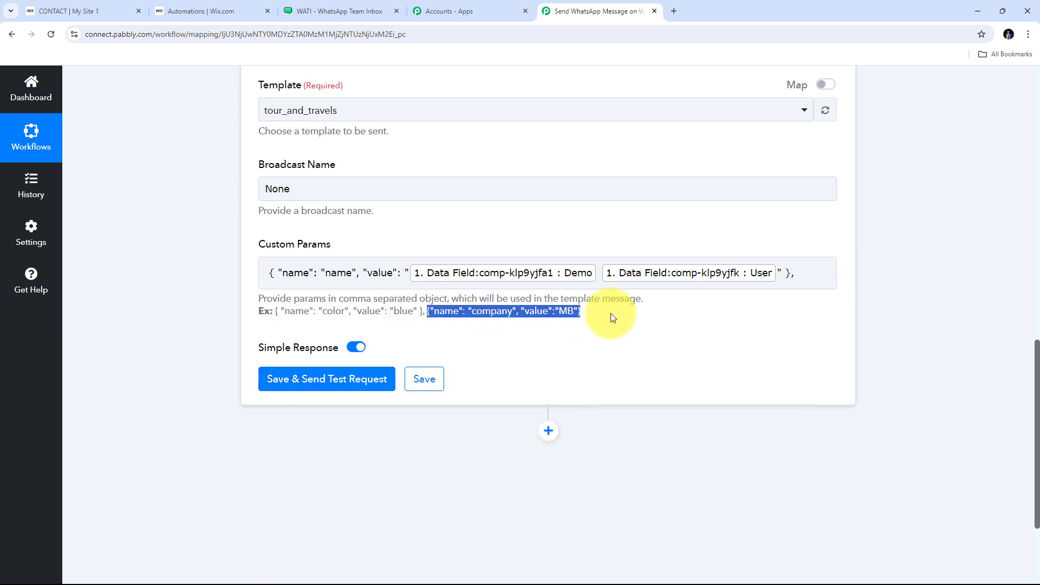
left_click(805, 278)
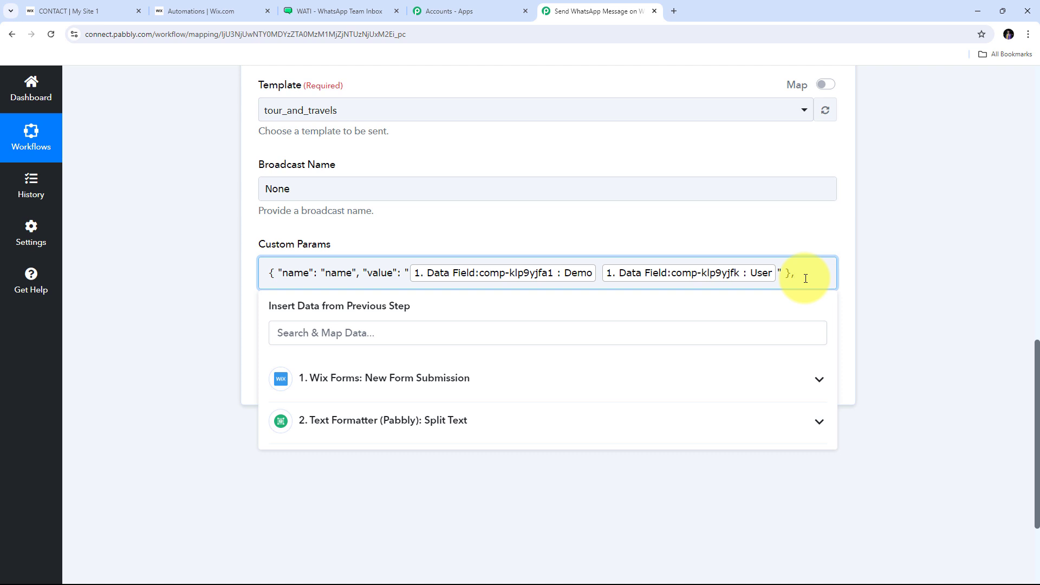
key("ctrl+v")
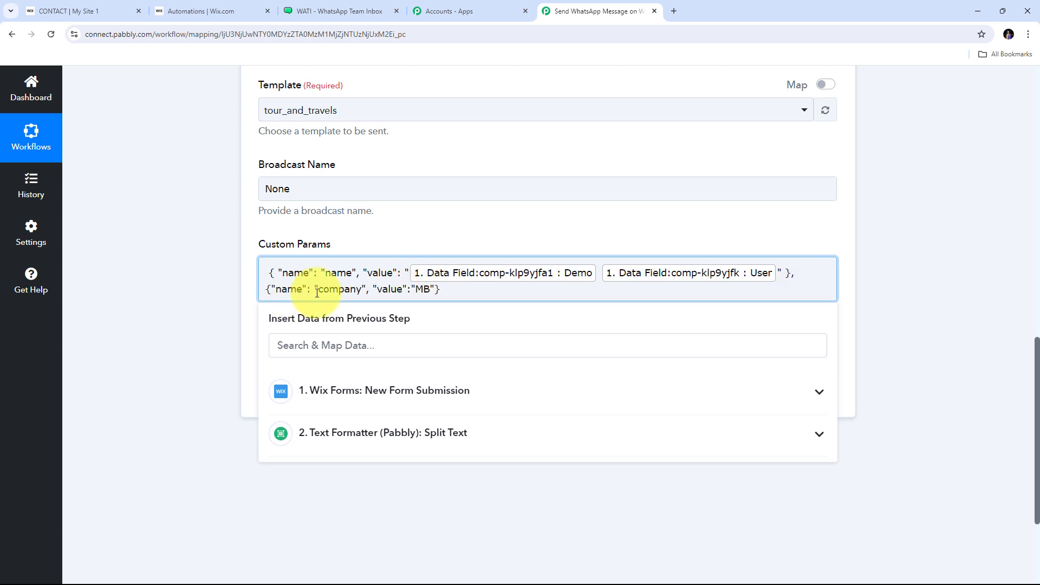
left_click_drag(319, 291, 360, 292)
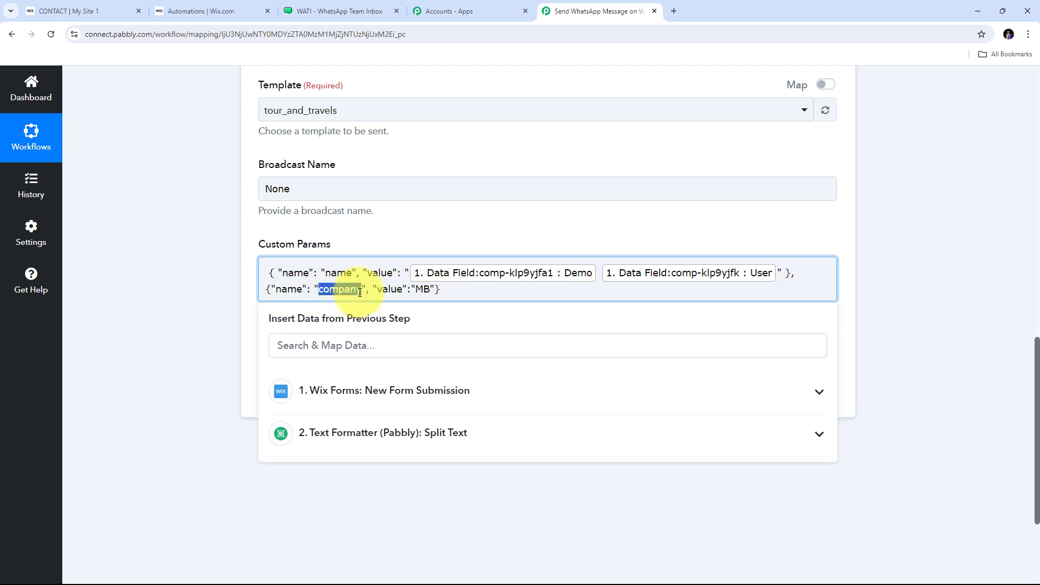
key("BackSpace")
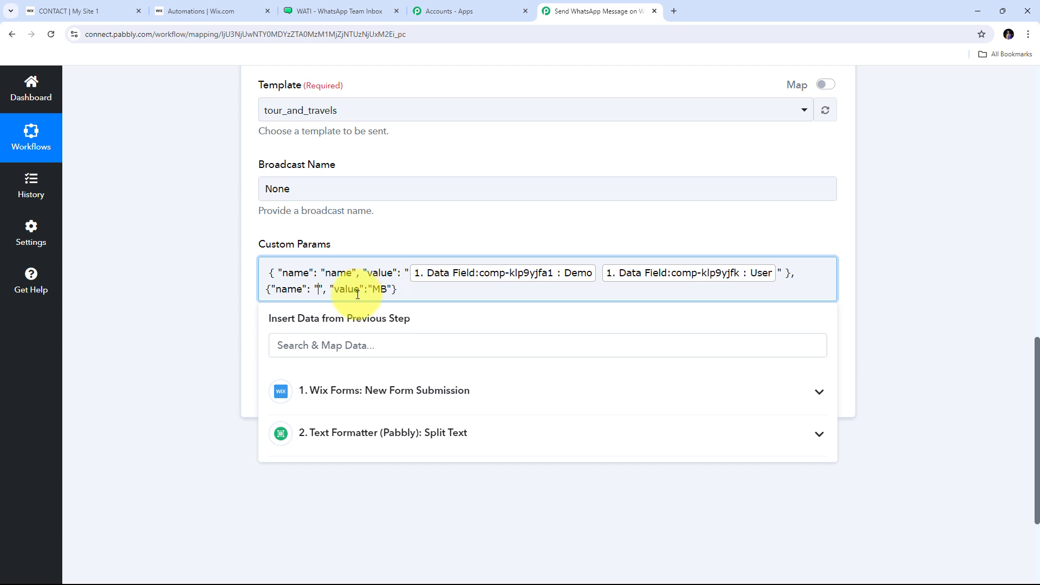
type("city")
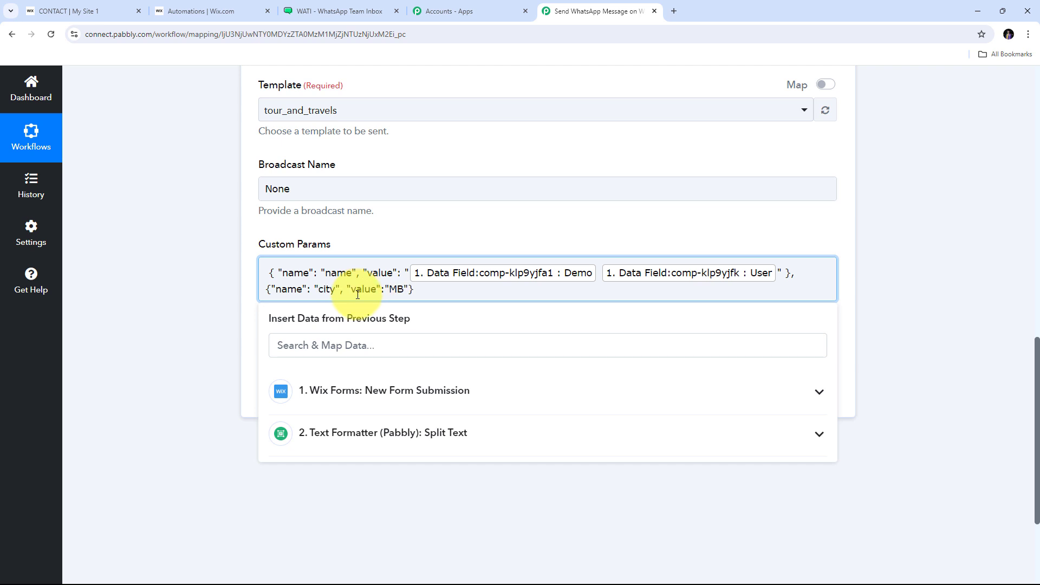
left_click_drag(389, 290, 404, 290)
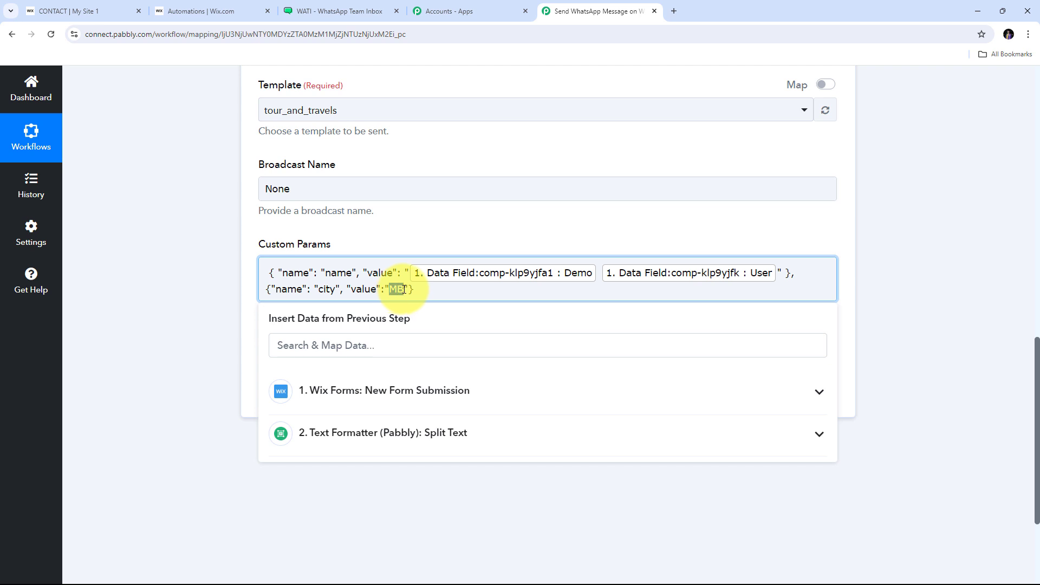
key("BackSpace")
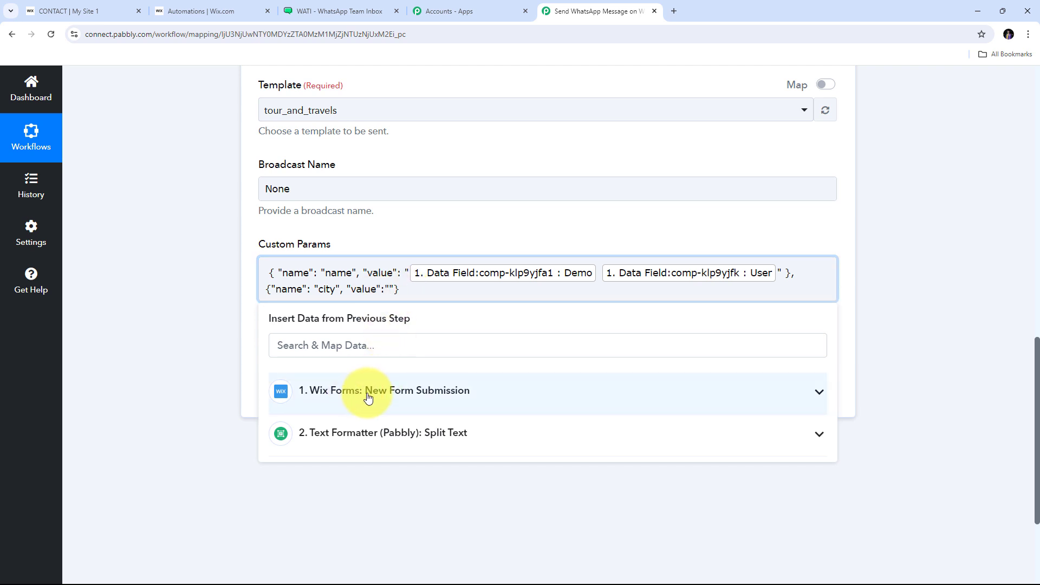
Step: Map the city value to the Wix form's Goa city field
left_click(427, 391)
scroll(428, 396, "down", 3)
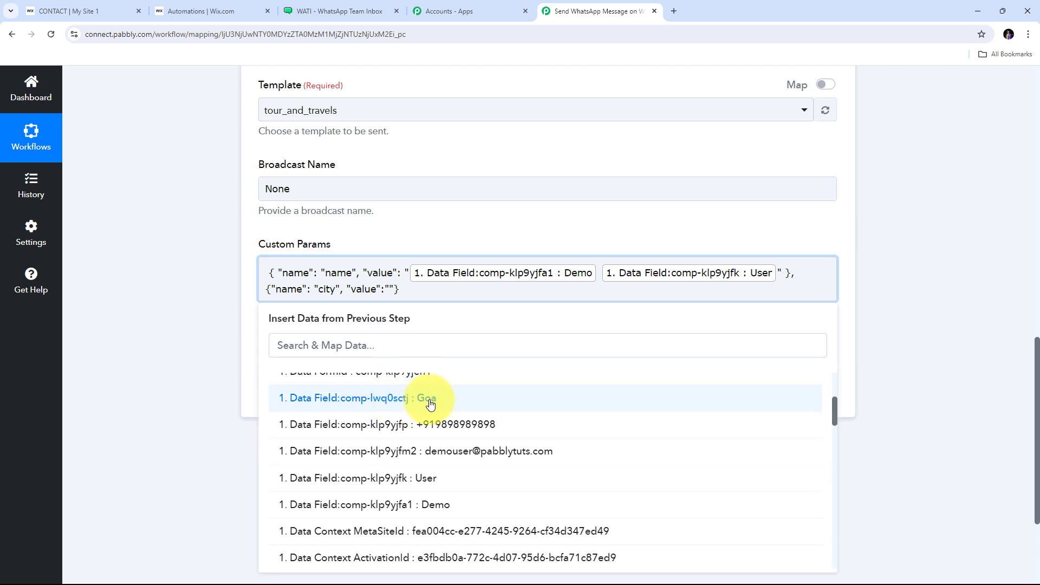
left_click(431, 404)
left_click(415, 240)
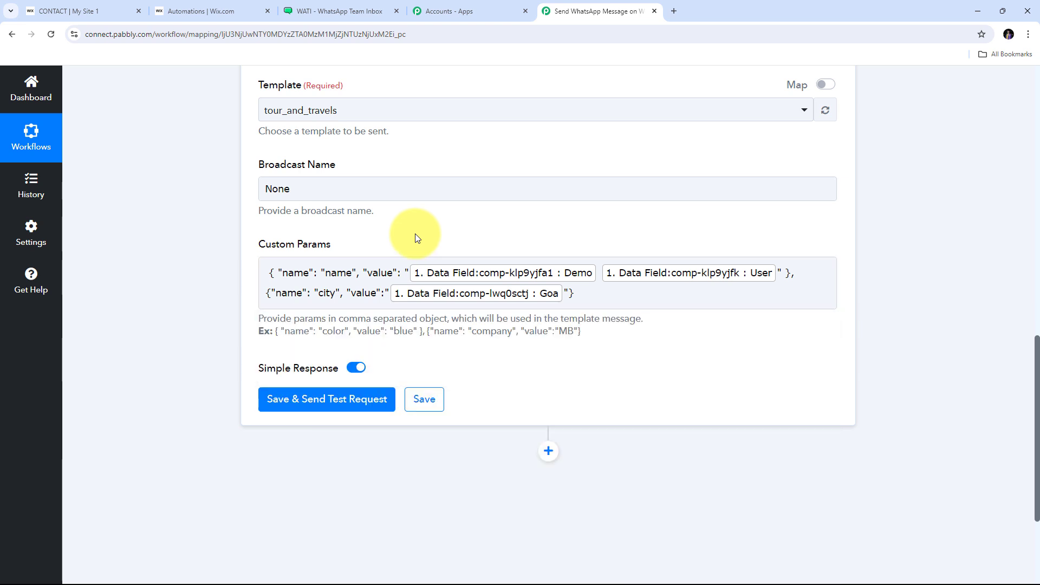
scroll(518, 225, "up", 2)
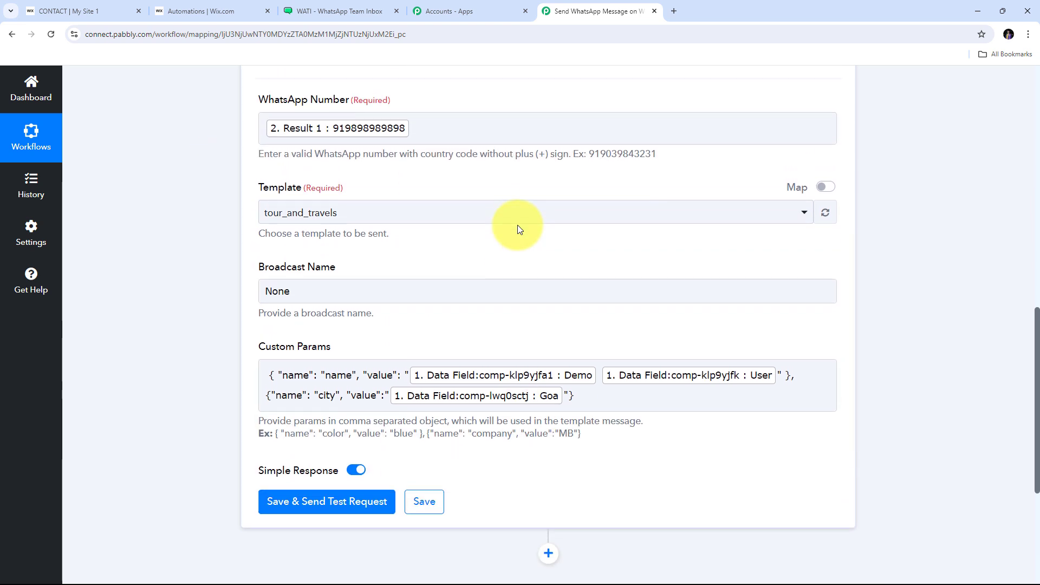
Step: Scroll down the WATI step toward the Save & Send Test Request button
scroll(519, 227, "down", 2)
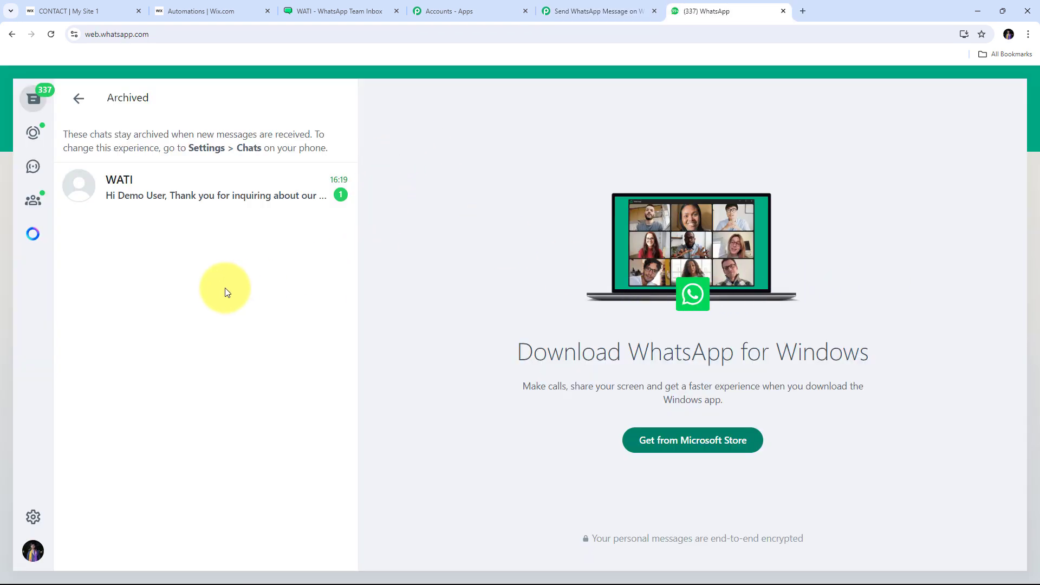
Step: Open the WATI chat, verify the submitted name and Goa appear, then return to Pabbly
left_click(226, 187)
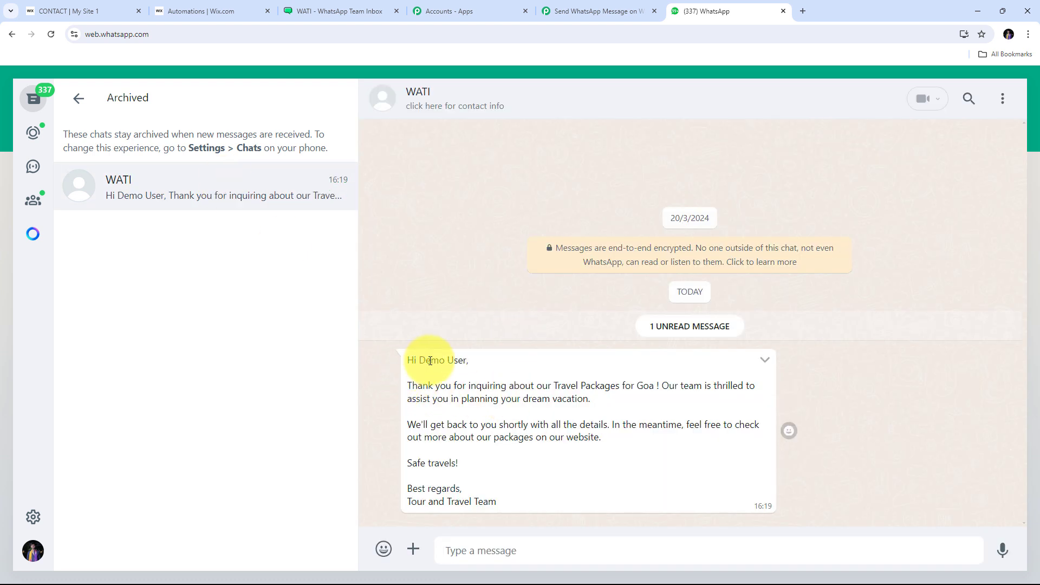
left_click_drag(429, 361, 464, 360)
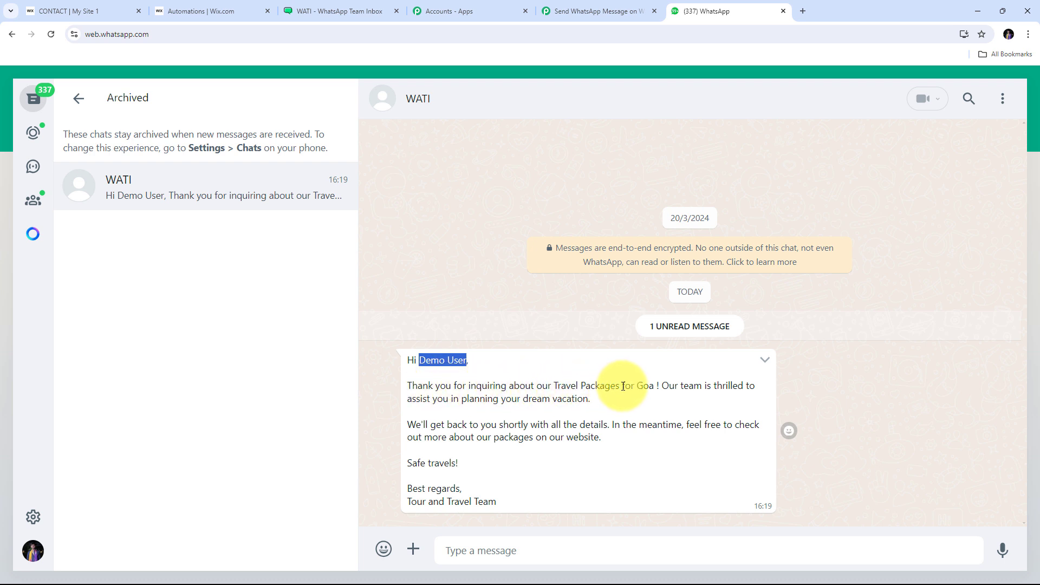
left_click_drag(637, 385, 656, 384)
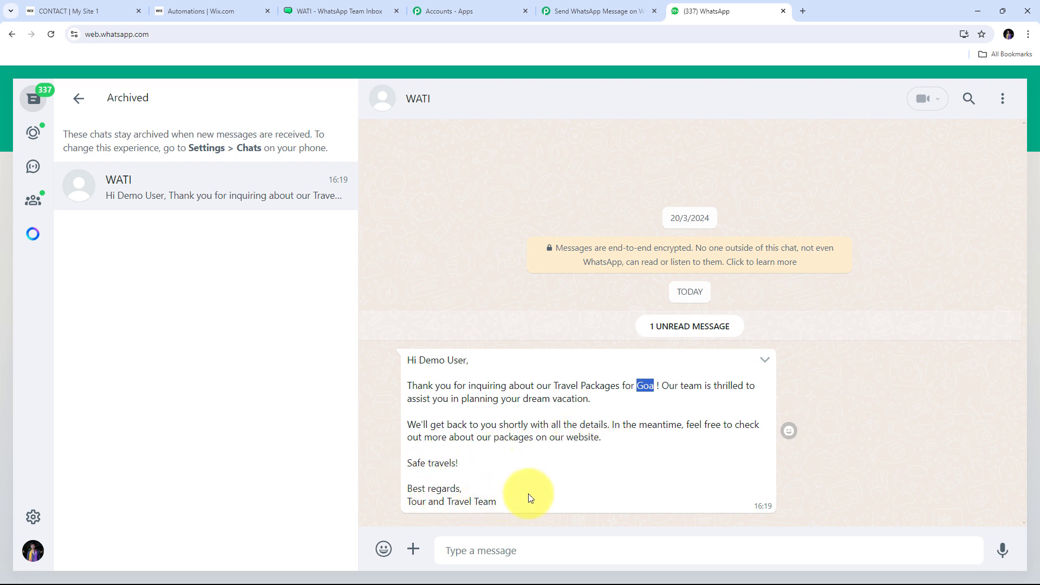
left_click(554, 293)
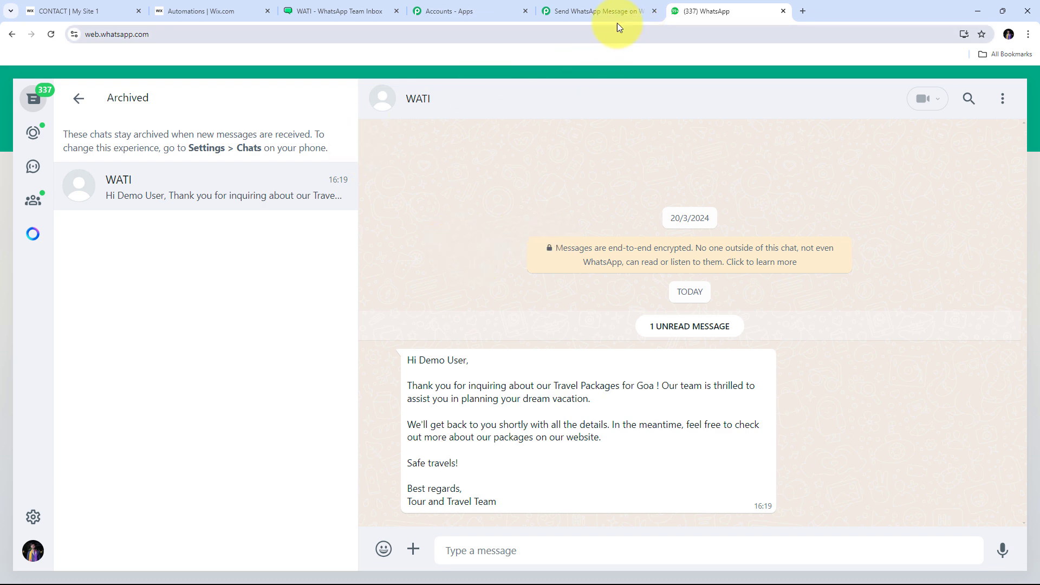
left_click(601, 11)
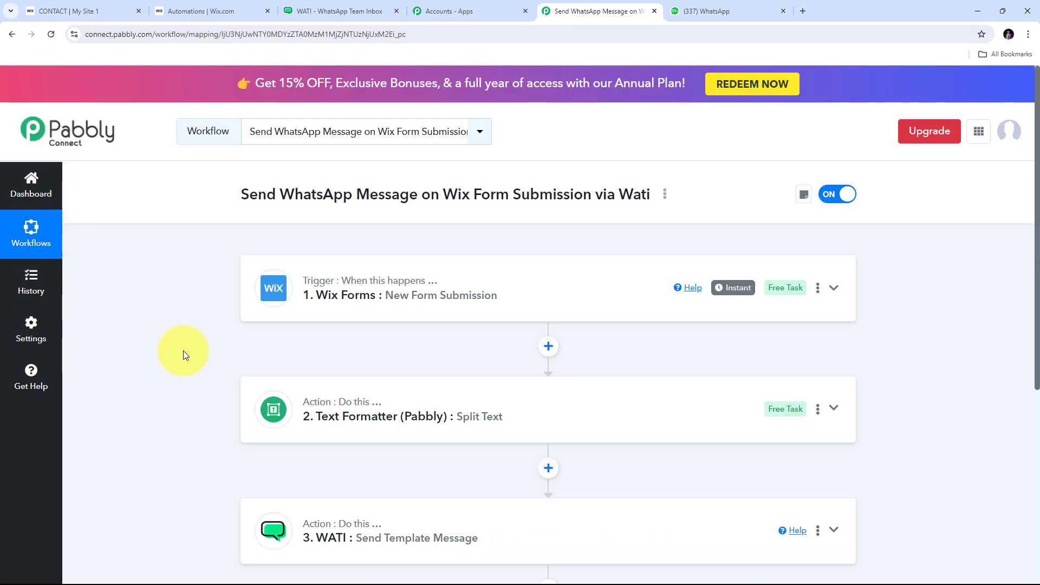
scroll(183, 349, "down", 2)
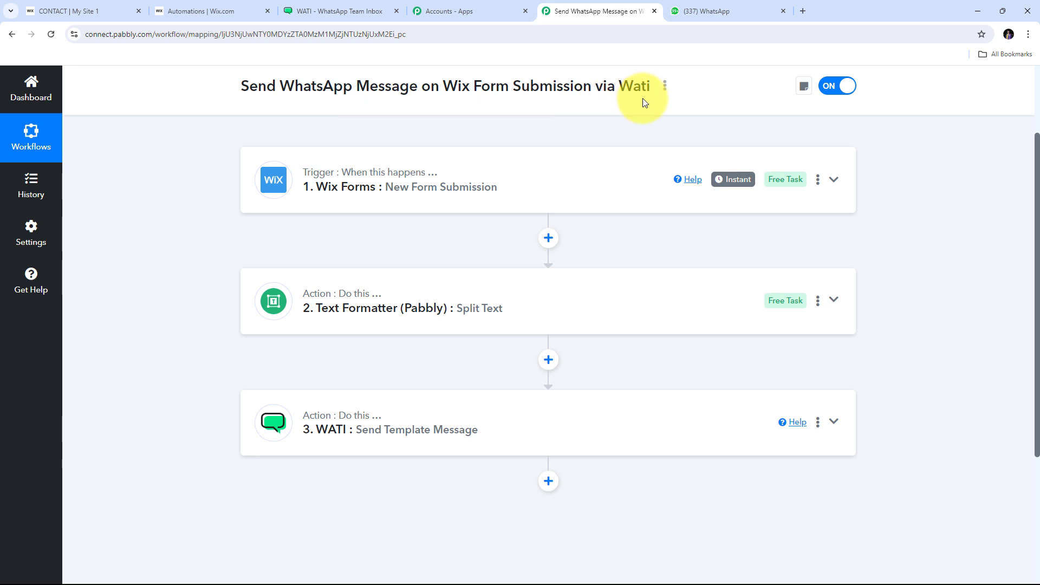
scroll(271, 325, "up", 2)
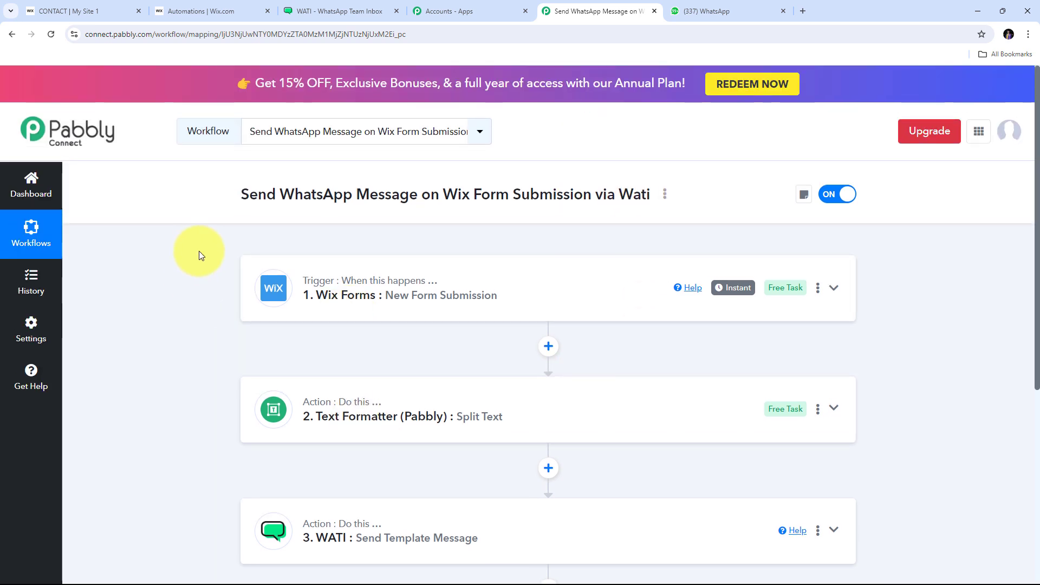